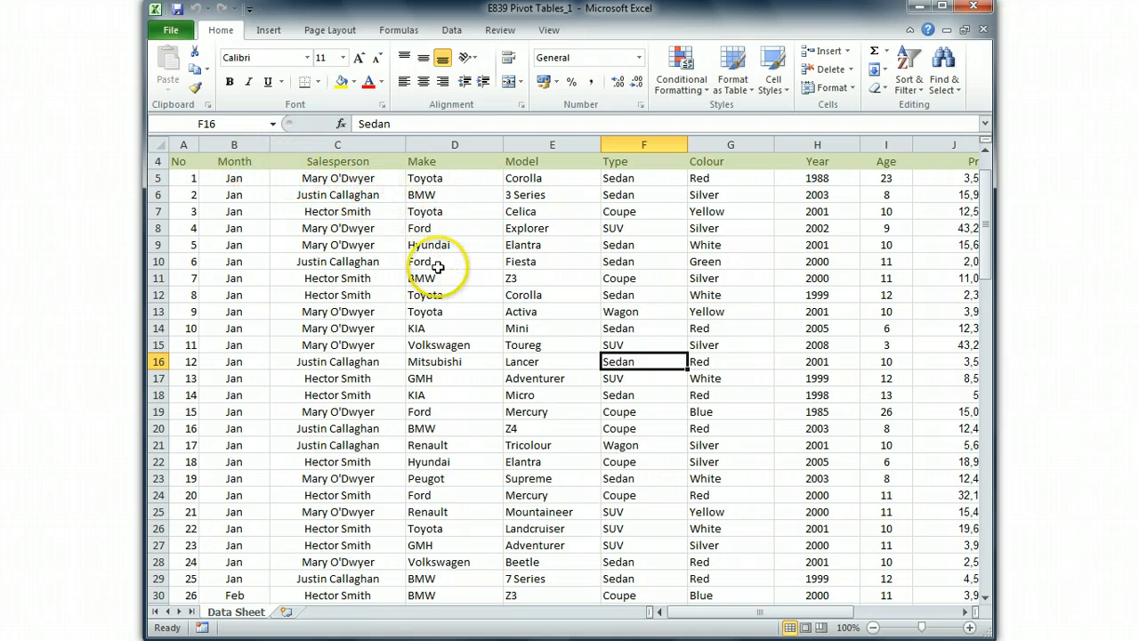
# - Examine the worksheet's main title in row 1 and the "1st Quarter Sales" subtitle in row 2
pyautogui.moveTo(347, 235); pyautogui.dragTo(534, 313)
pyautogui.click(663, 311)
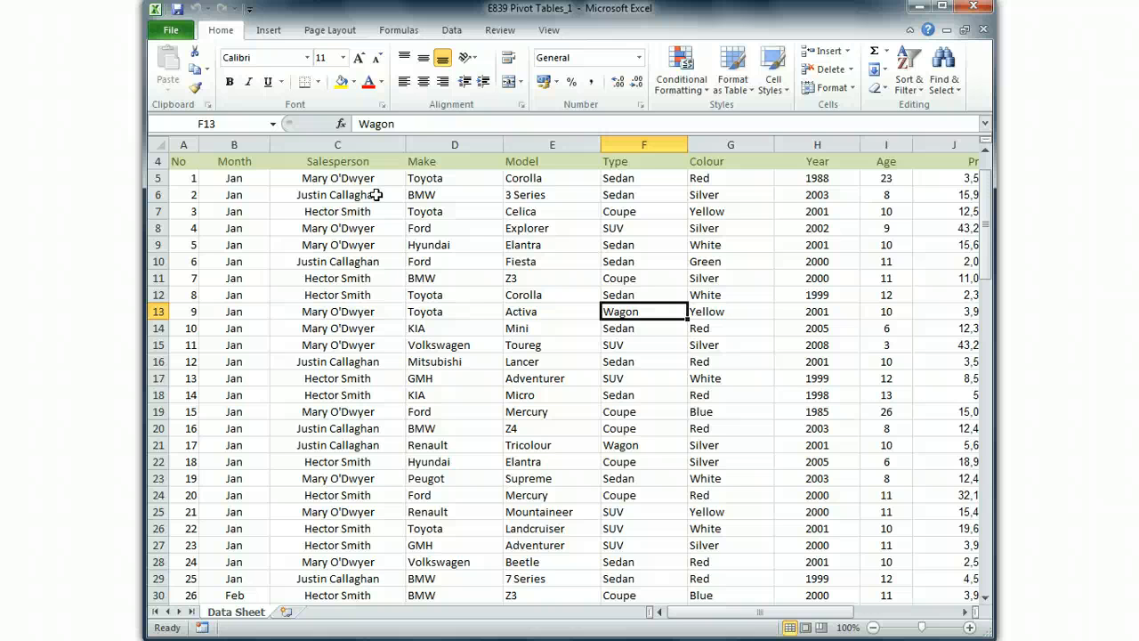
pyautogui.moveTo(986, 205); pyautogui.dragTo(987, 198)
pyautogui.click(236, 163)
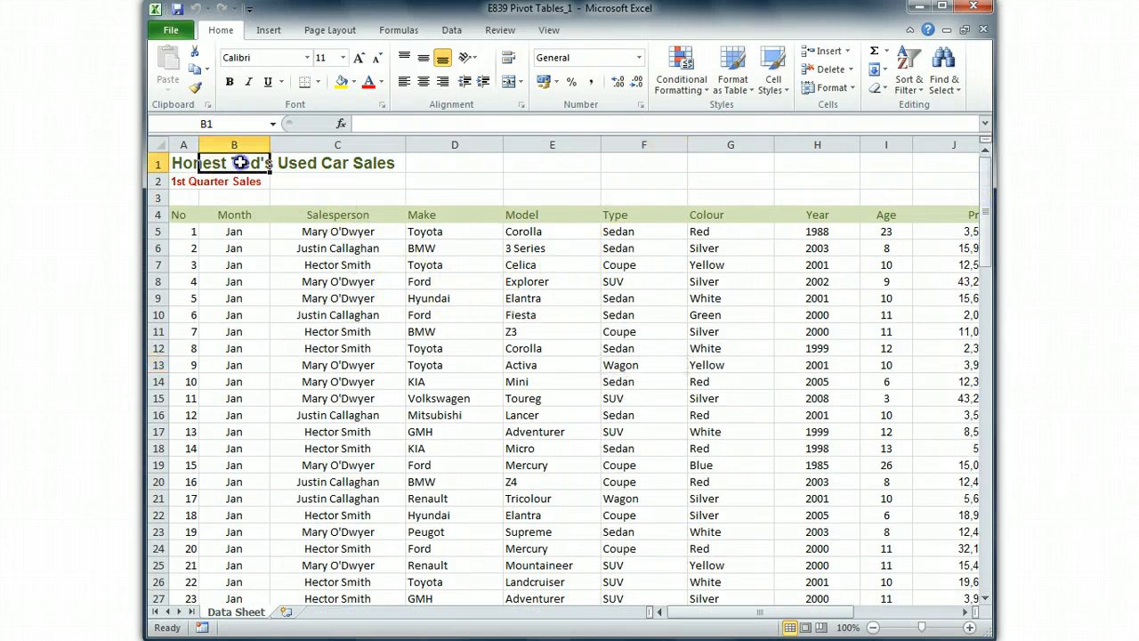
pyautogui.click(318, 167)
pyautogui.click(180, 162)
pyautogui.click(229, 181)
pyautogui.click(229, 181)
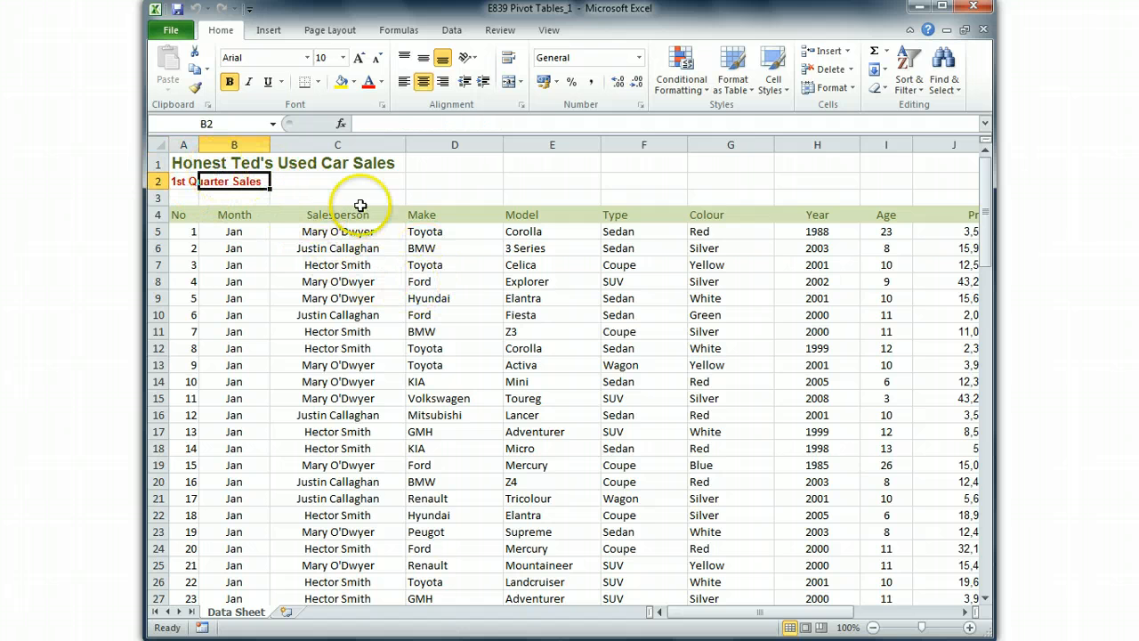
pyautogui.click(437, 299)
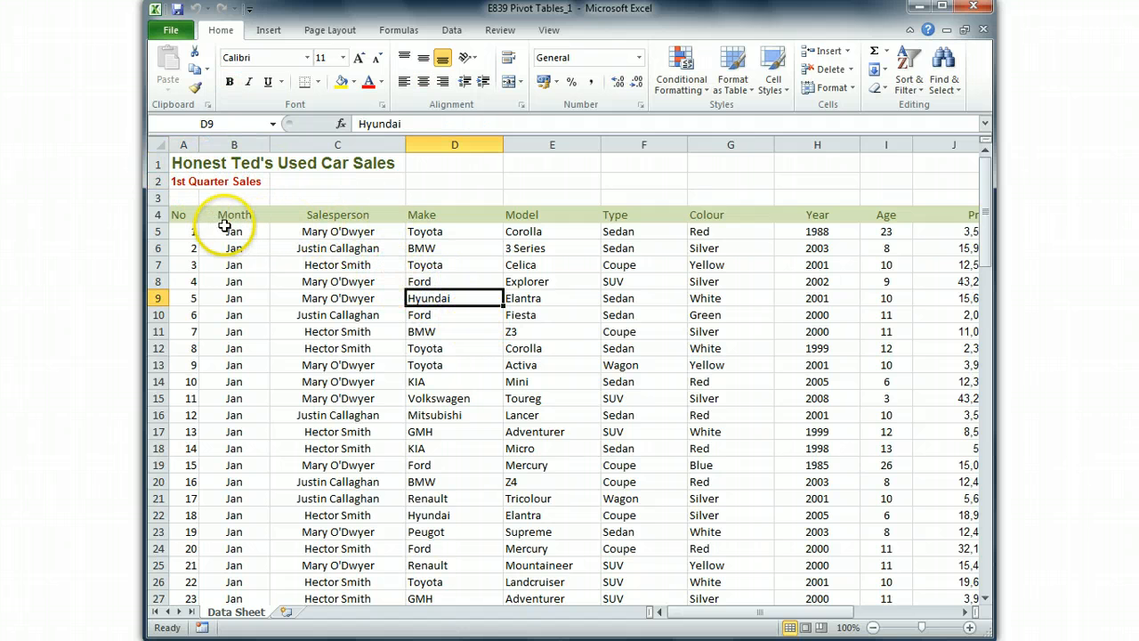
# - Look over the sales list from the heading row at A4 down through its records
pyautogui.moveTo(190, 217); pyautogui.dragTo(934, 576)
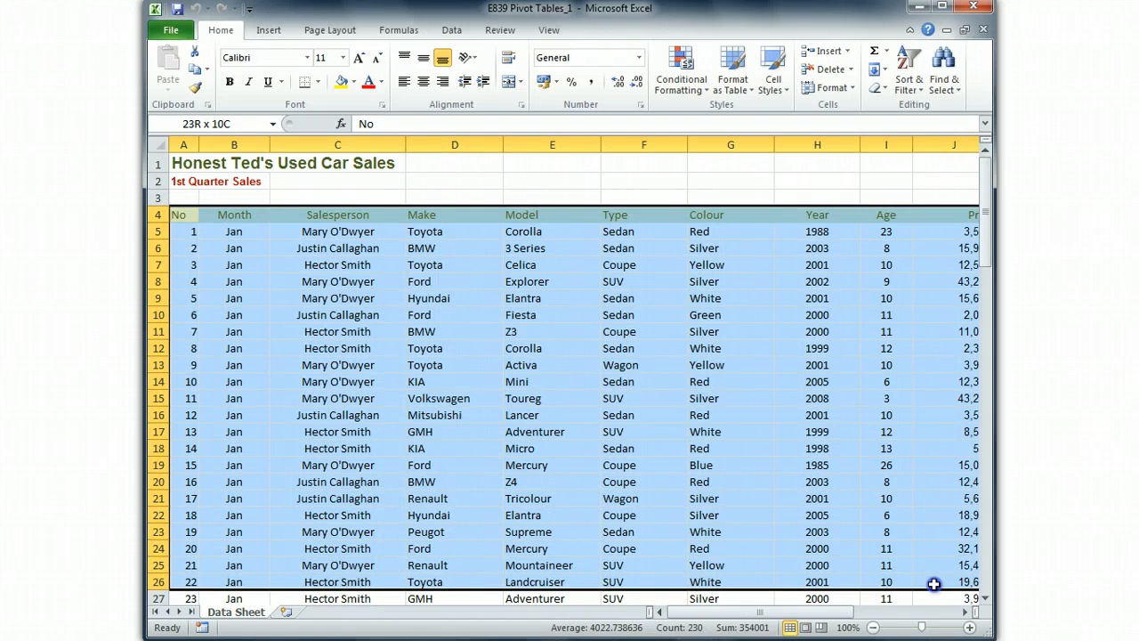
pyautogui.click(765, 481)
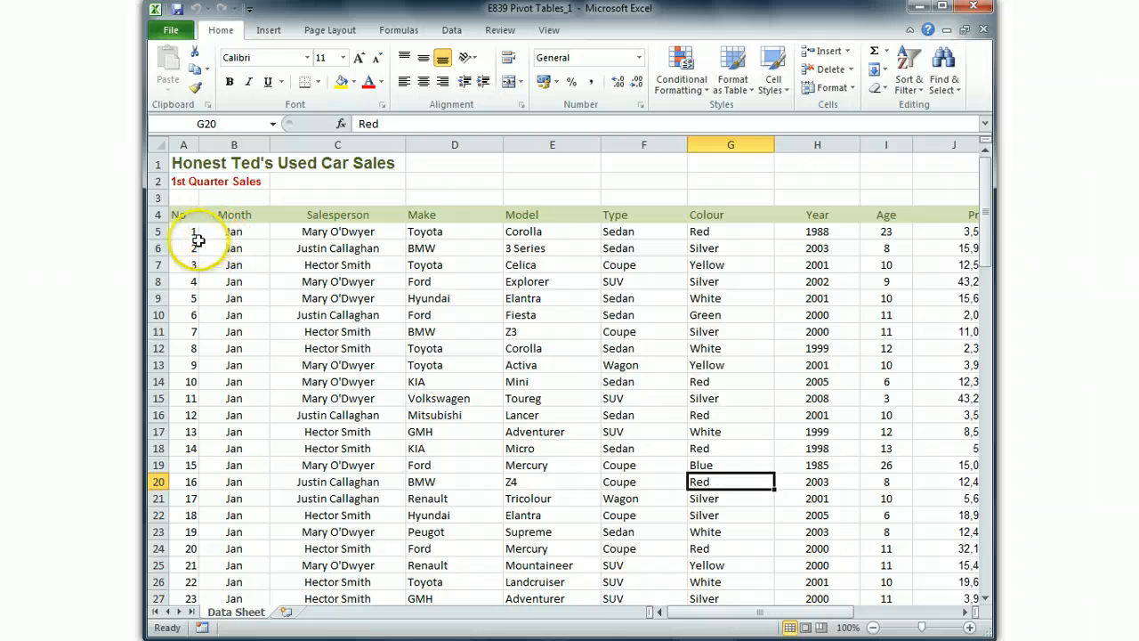
pyautogui.scroll(-12, 531, 344)
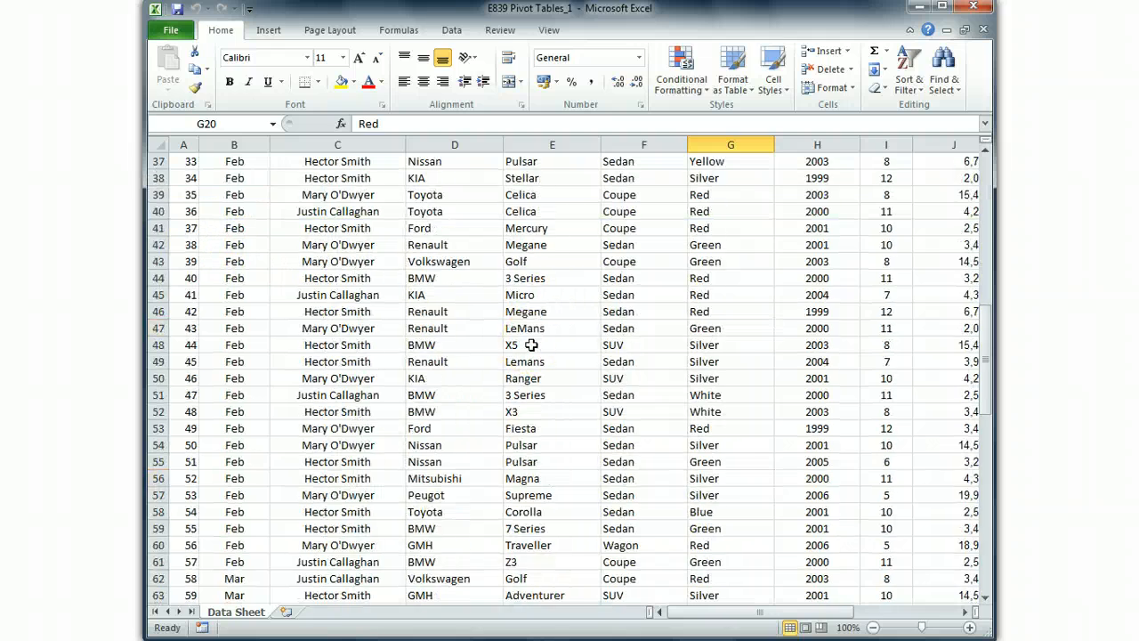
pyautogui.scroll(-10, 531, 344)
pyautogui.scroll(15, 532, 344)
pyautogui.scroll(7, 531, 344)
# - Review the row 4 column headings from Salesperson across to Age Grouping and back to Model
pyautogui.moveTo(760, 611); pyautogui.dragTo(816, 614)
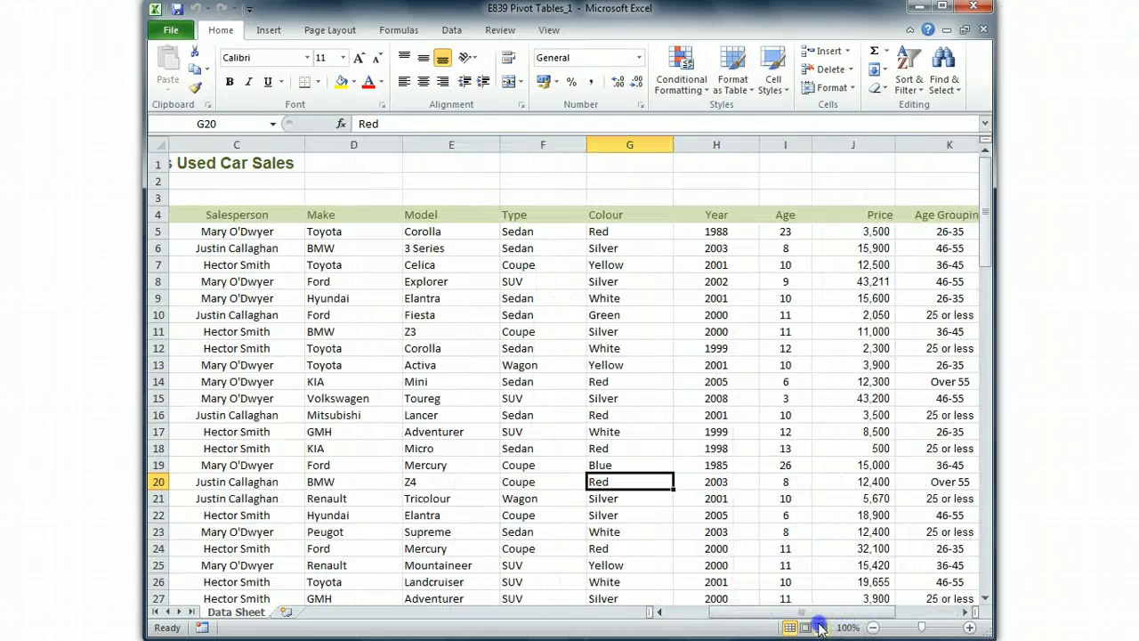
pyautogui.click(232, 216)
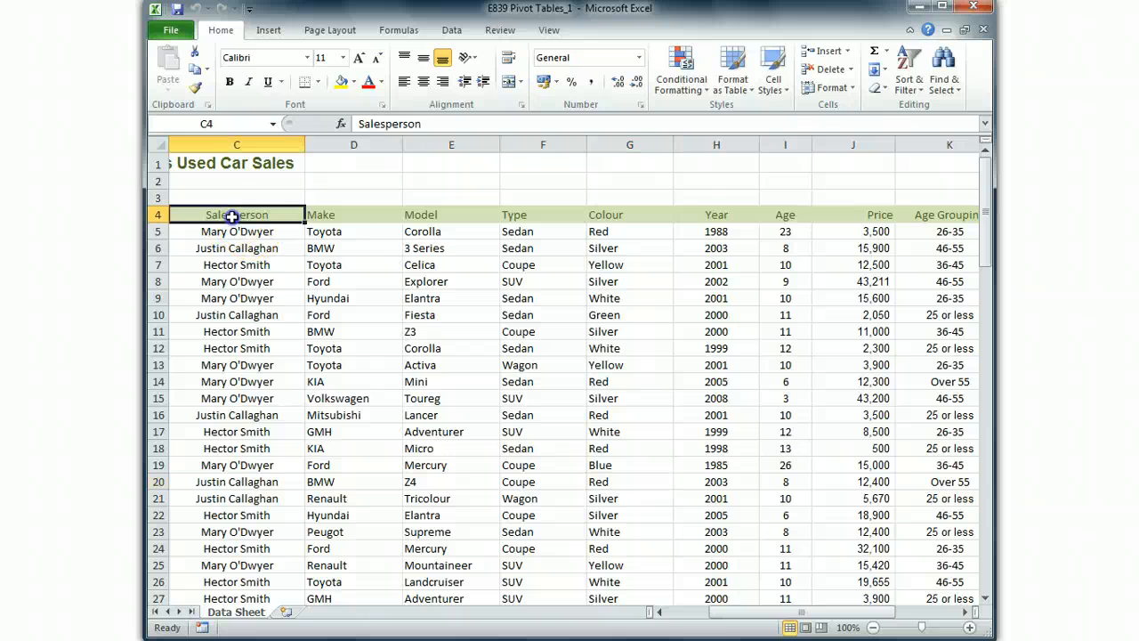
pyautogui.click(360, 216)
pyautogui.click(429, 216)
pyautogui.click(552, 217)
pyautogui.click(613, 216)
pyautogui.click(727, 216)
pyautogui.click(791, 216)
pyautogui.click(886, 219)
pyautogui.click(932, 215)
pyautogui.click(861, 217)
pyautogui.click(791, 216)
pyautogui.click(725, 214)
pyautogui.click(622, 215)
pyautogui.click(574, 215)
pyautogui.click(454, 214)
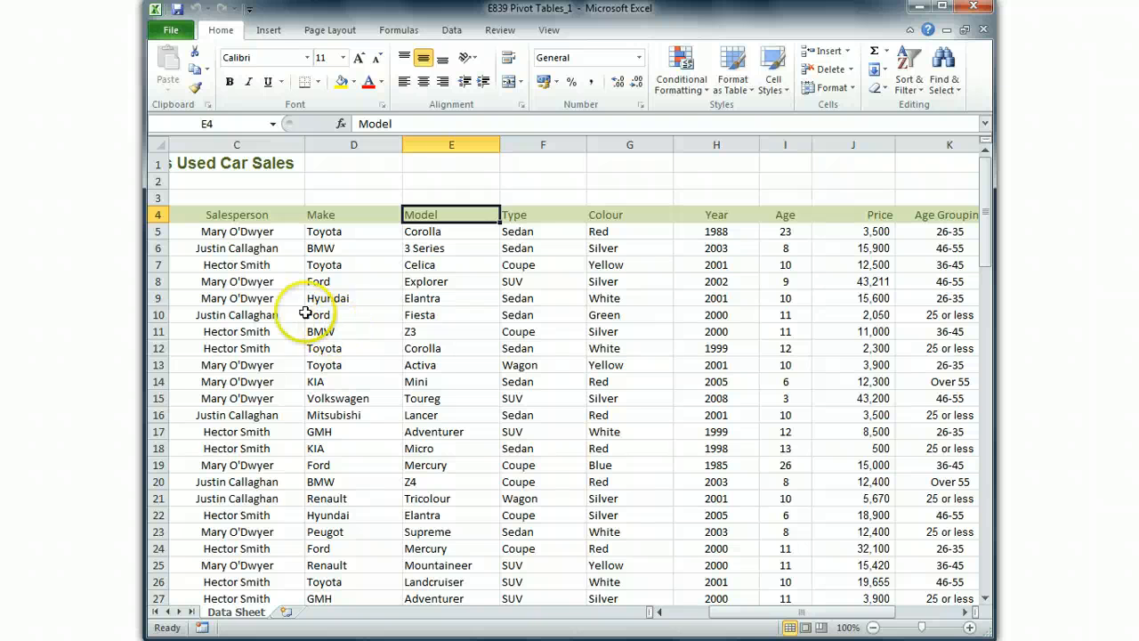
# - Inspect the Month column through its records and the Salesperson heading beside it
pyautogui.moveTo(757, 612); pyautogui.dragTo(668, 614)
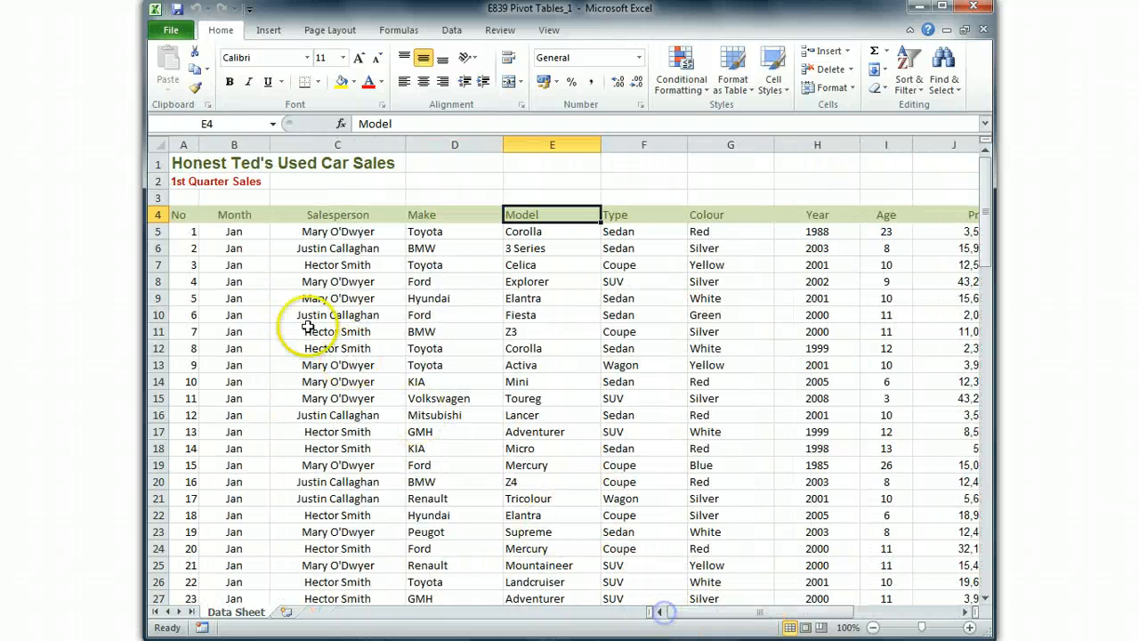
pyautogui.click(234, 215)
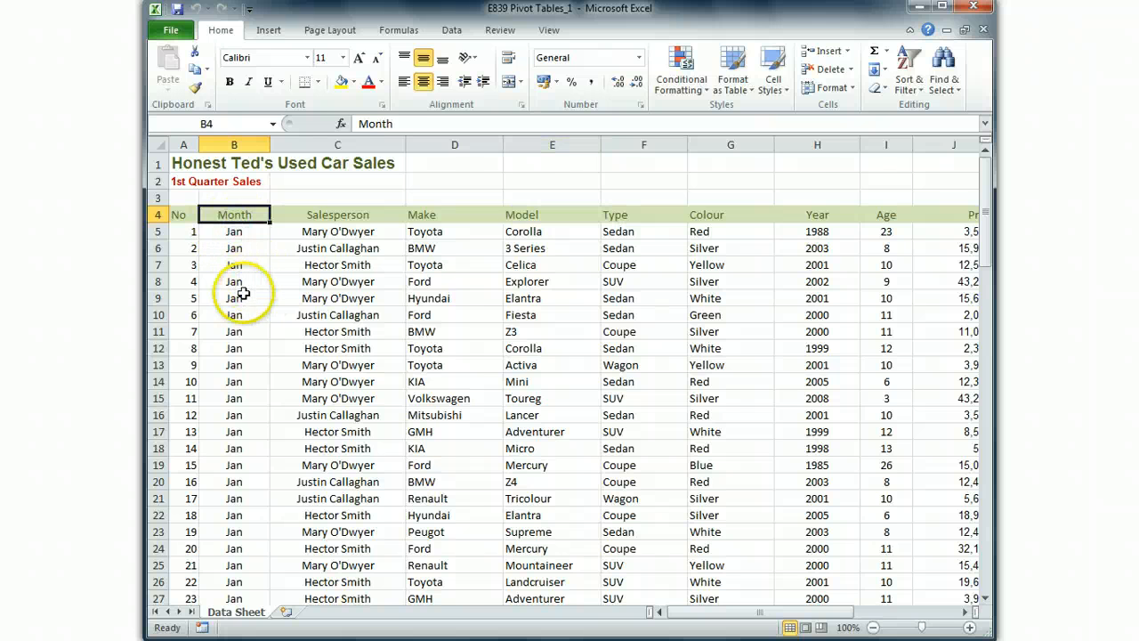
pyautogui.scroll(-16, 238, 293)
pyautogui.scroll(16, 242, 296)
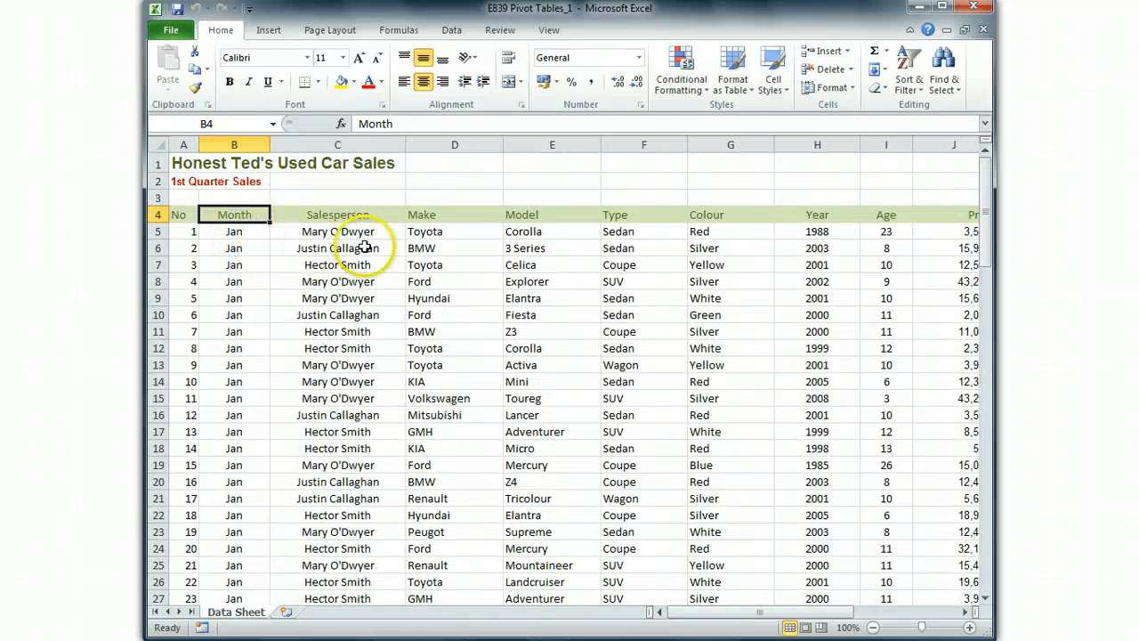
pyautogui.click(340, 214)
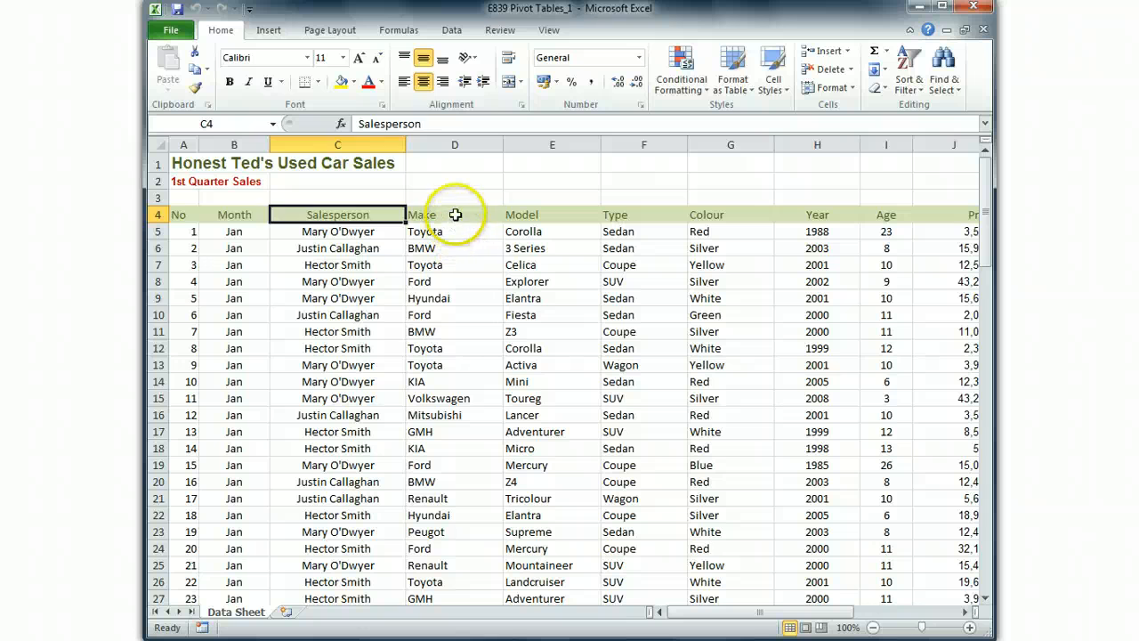
# - Examine the entries in the Make, Model, Type, Colour and Year columns one after another
pyautogui.click(423, 214)
pyautogui.moveTo(453, 230); pyautogui.dragTo(451, 477)
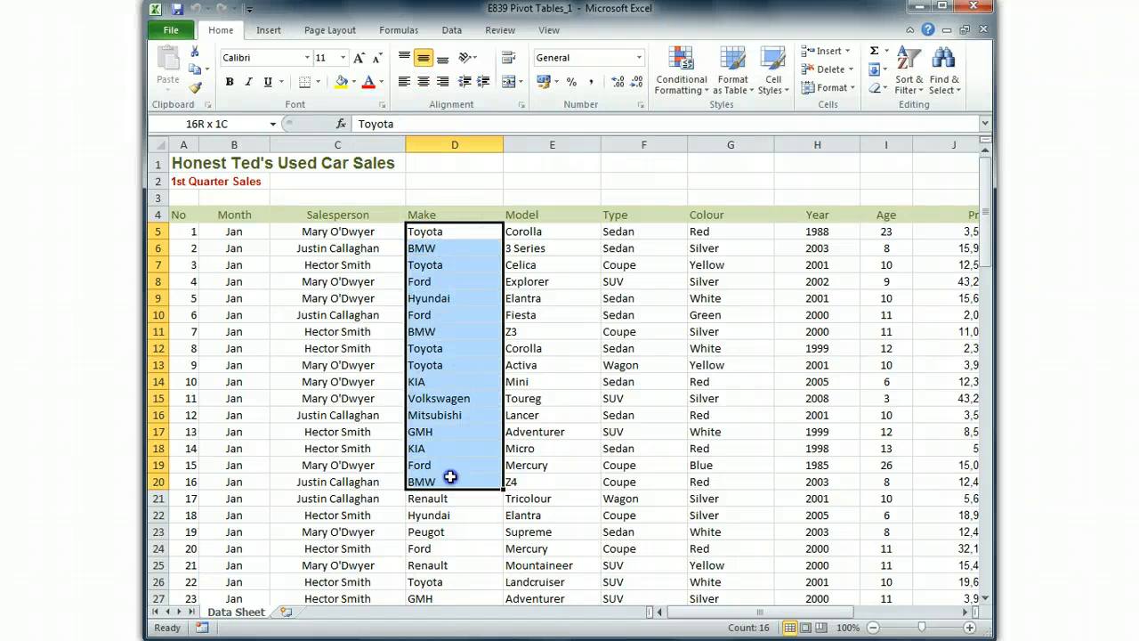
pyautogui.click(457, 265)
pyautogui.moveTo(538, 232); pyautogui.dragTo(558, 423)
pyautogui.moveTo(645, 231); pyautogui.dragTo(673, 485)
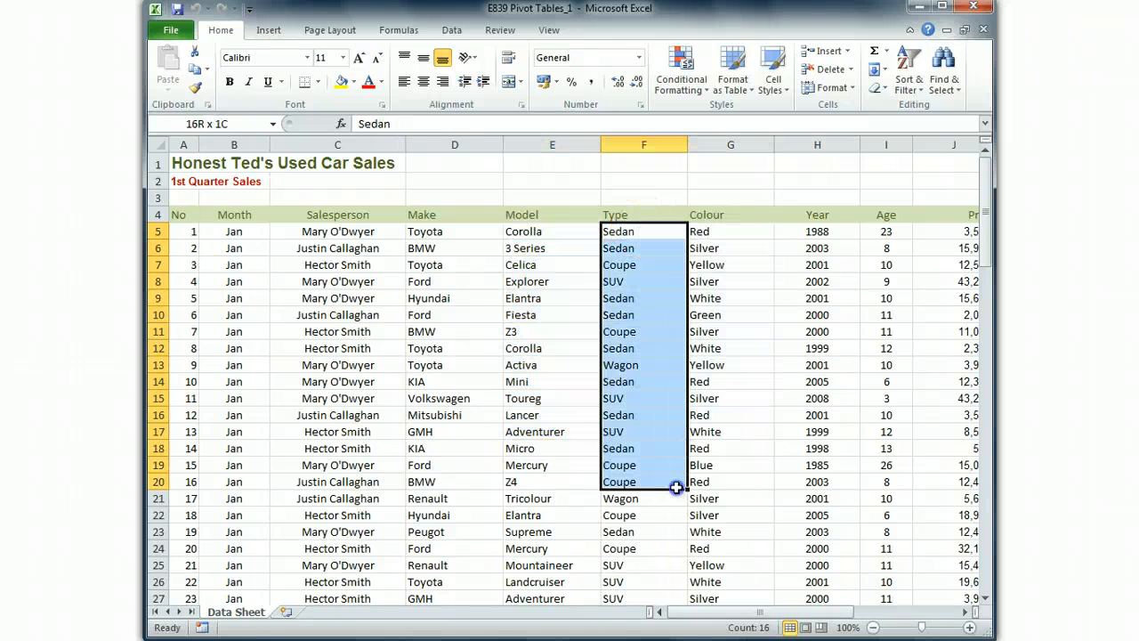
pyautogui.moveTo(735, 233); pyautogui.dragTo(745, 412)
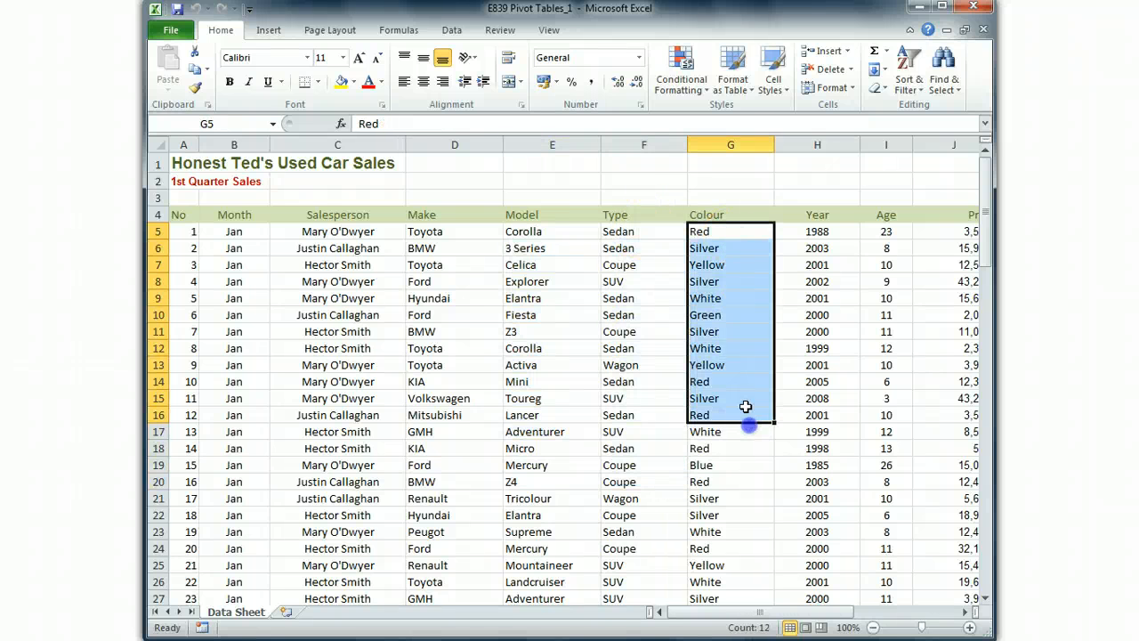
pyautogui.moveTo(814, 234); pyautogui.dragTo(823, 435)
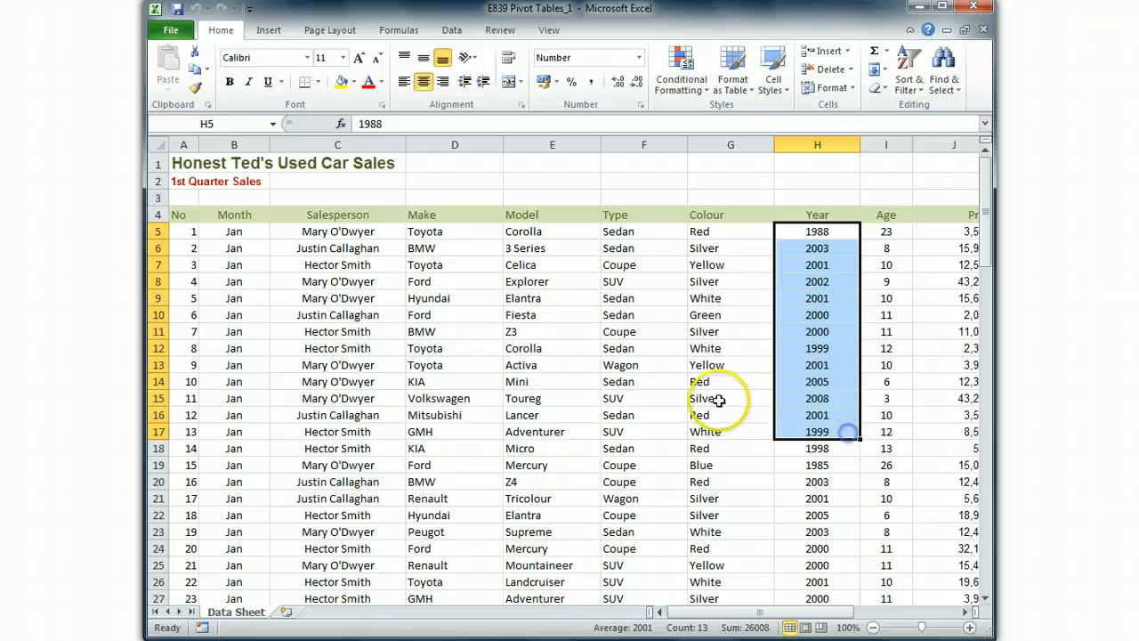
pyautogui.click(718, 352)
# - Examine the entries in the Age, Price and Age Grouping columns of the sales list
pyautogui.moveTo(837, 613); pyautogui.dragTo(912, 614)
pyautogui.moveTo(552, 231); pyautogui.dragTo(574, 396)
pyautogui.click(644, 267)
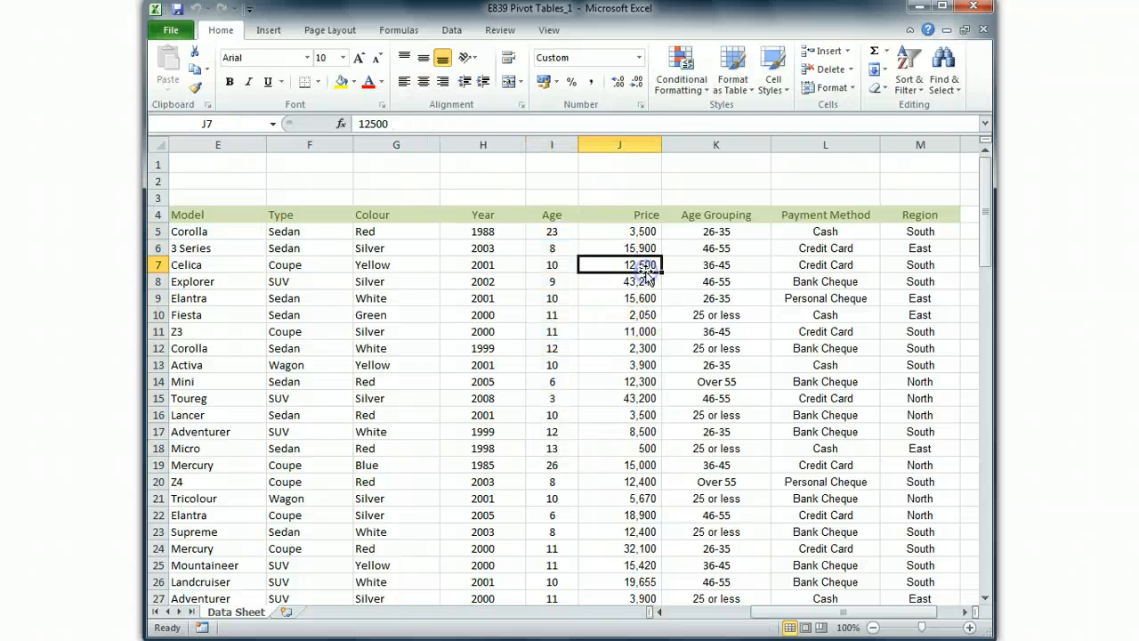
pyautogui.moveTo(643, 236); pyautogui.dragTo(676, 365)
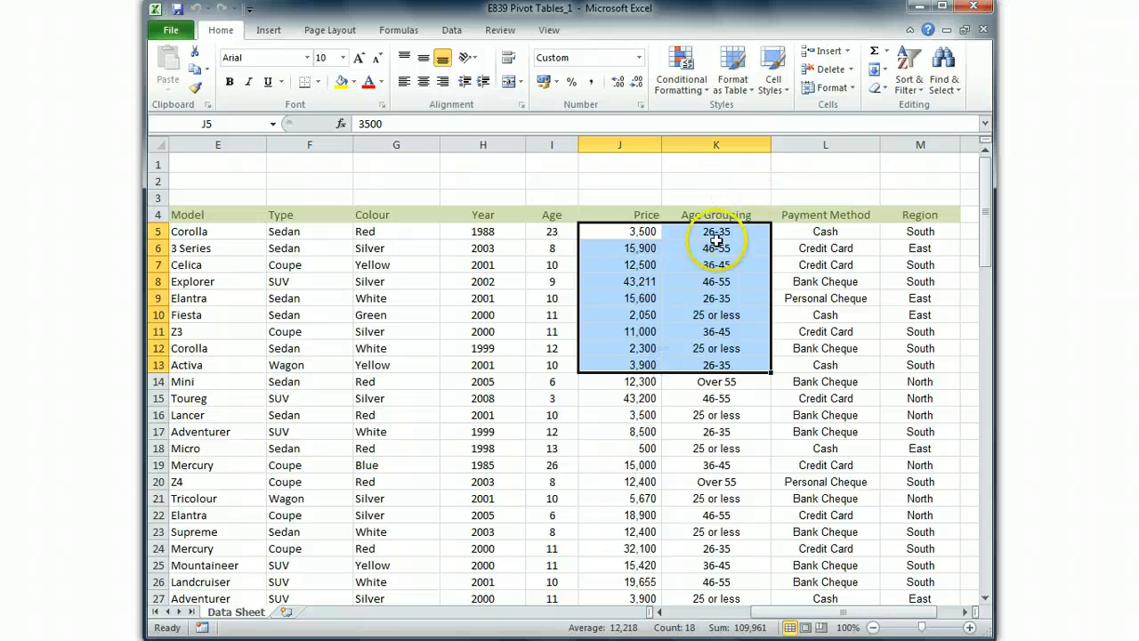
pyautogui.click(698, 281)
pyautogui.moveTo(716, 215); pyautogui.dragTo(731, 525)
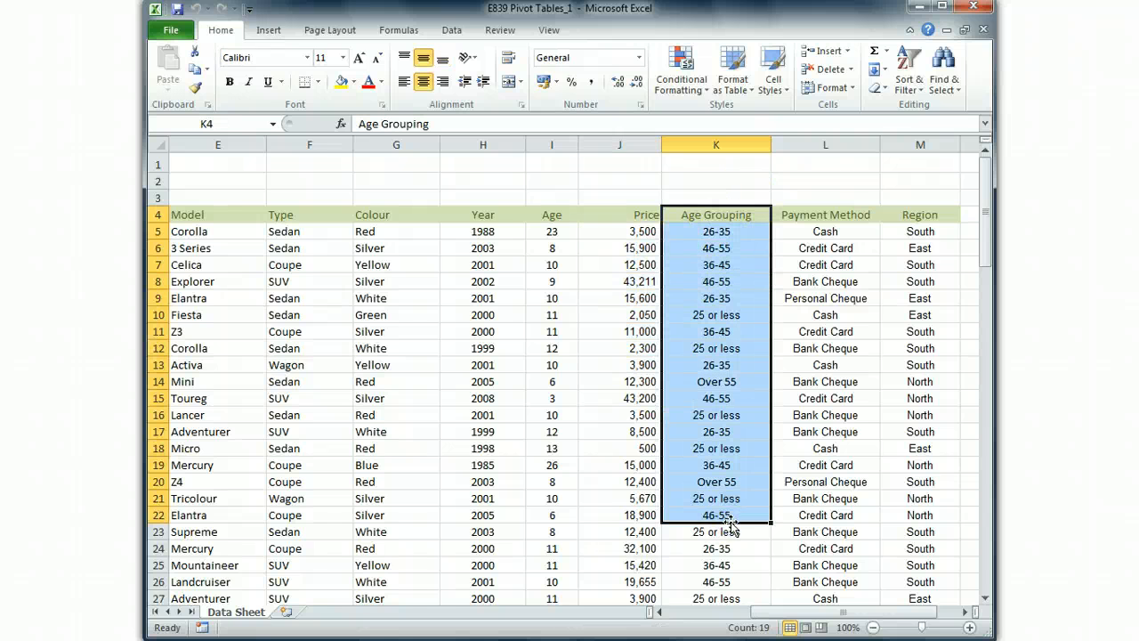
# - Examine the Payment Method and Region columns, checking the Region entries further down the list
pyautogui.click(832, 433)
pyautogui.moveTo(814, 218); pyautogui.dragTo(839, 565)
pyautogui.click(811, 348)
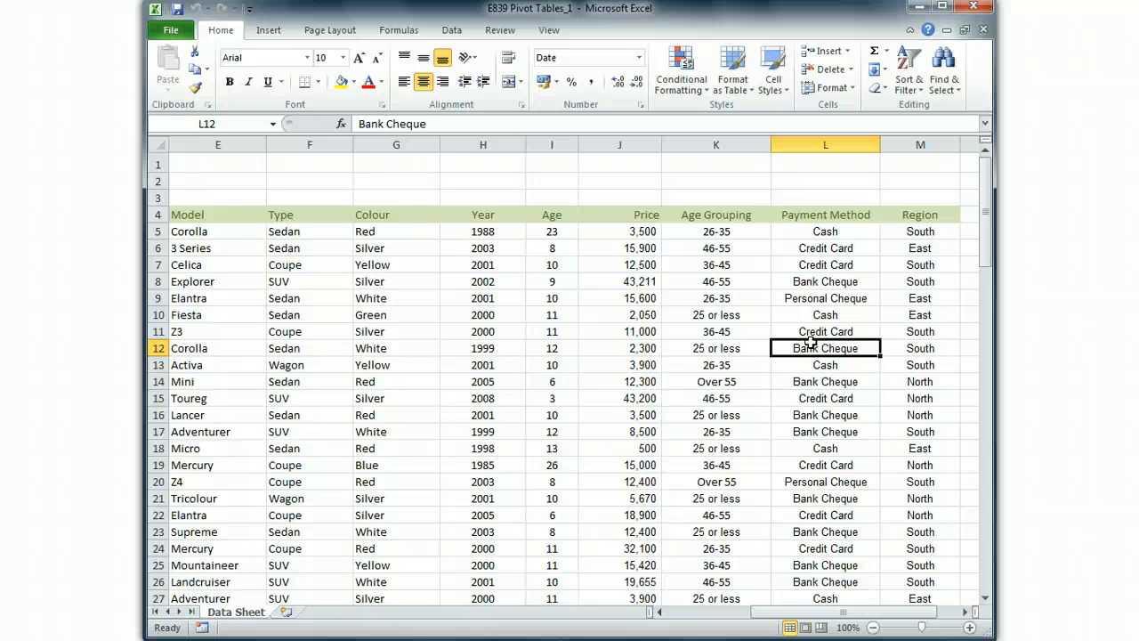
pyautogui.moveTo(925, 230); pyautogui.dragTo(943, 587)
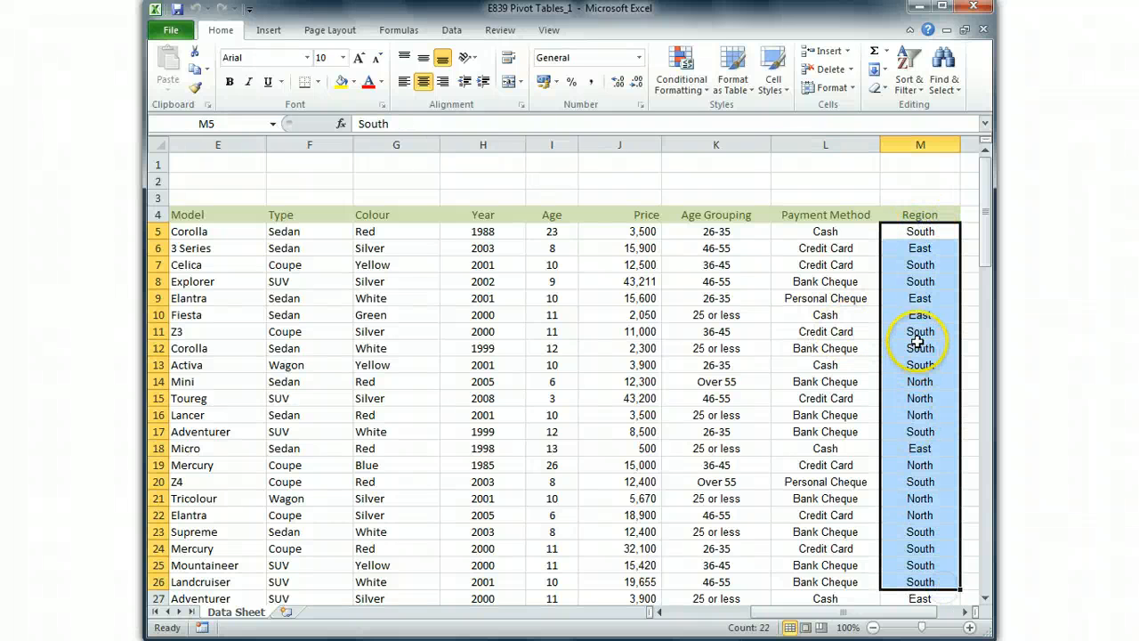
pyautogui.scroll(-8, 920, 331)
pyautogui.scroll(-4, 920, 331)
pyautogui.scroll(12, 920, 320)
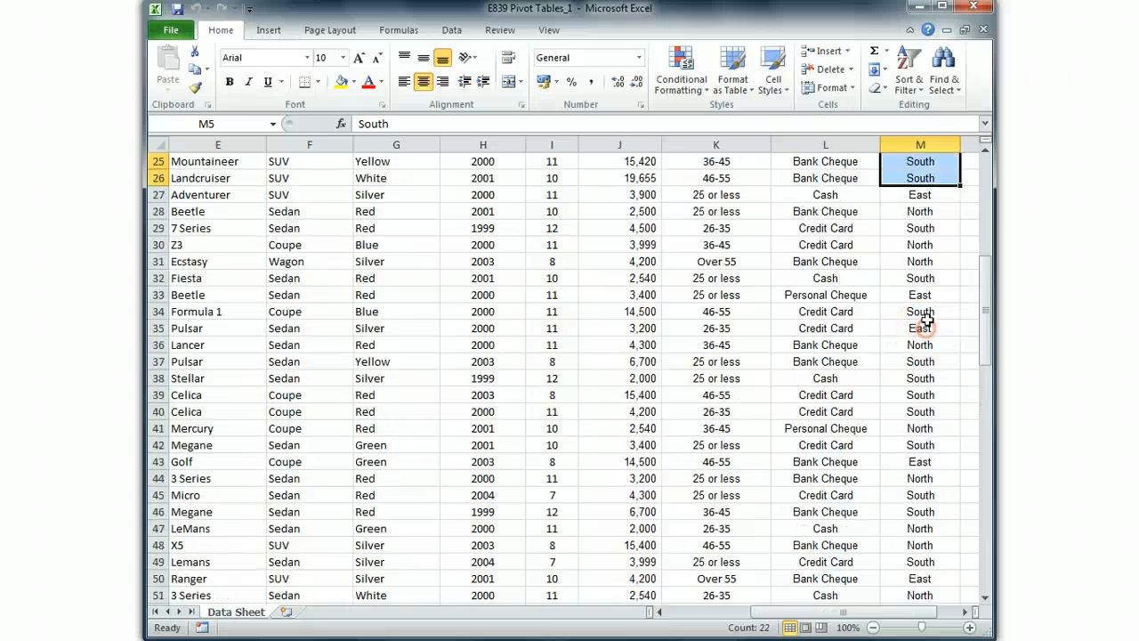
pyautogui.click(924, 281)
pyautogui.click(927, 230)
pyautogui.click(922, 264)
pyautogui.click(918, 348)
# - Compare the blocks of Jan and Feb records in the Month column
pyautogui.moveTo(828, 614); pyautogui.dragTo(750, 614)
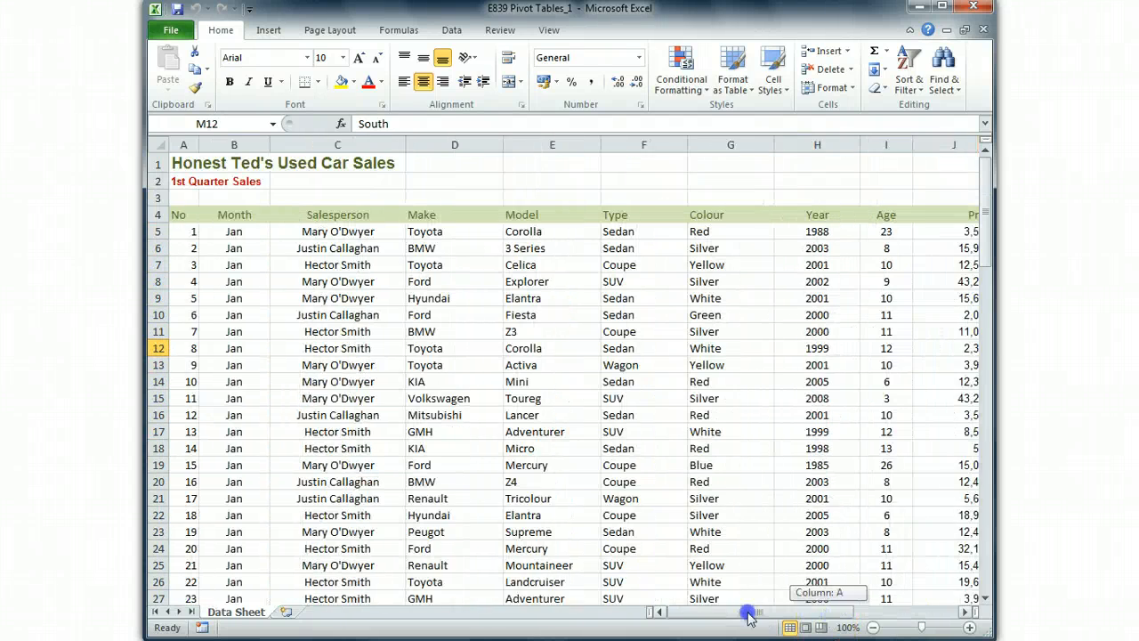
pyautogui.click(559, 434)
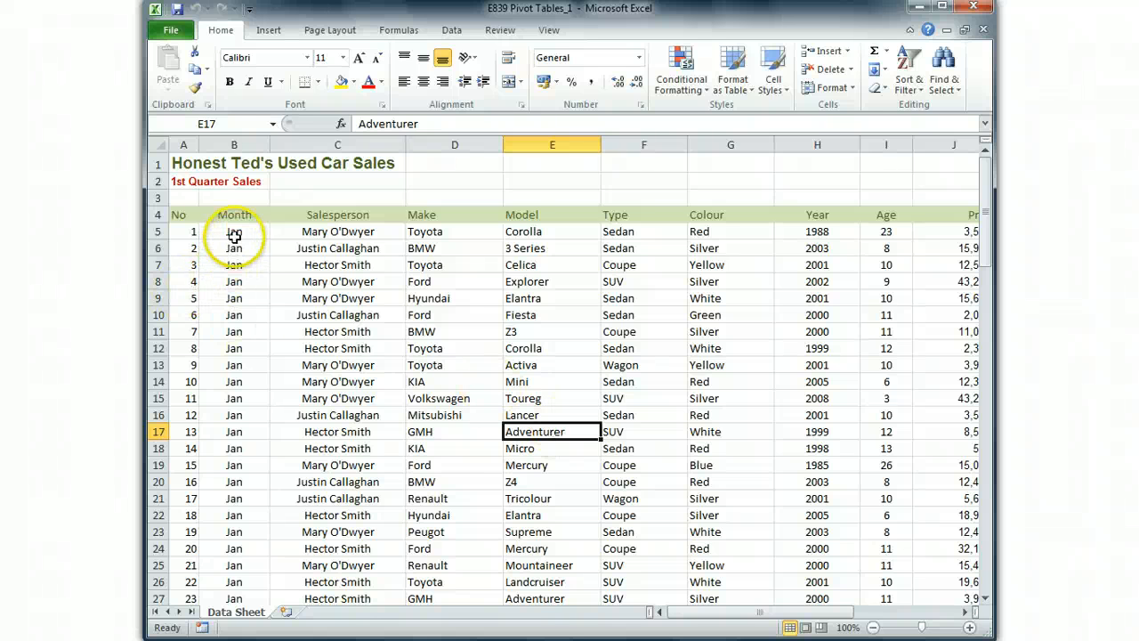
pyautogui.moveTo(233, 231); pyautogui.dragTo(237, 593)
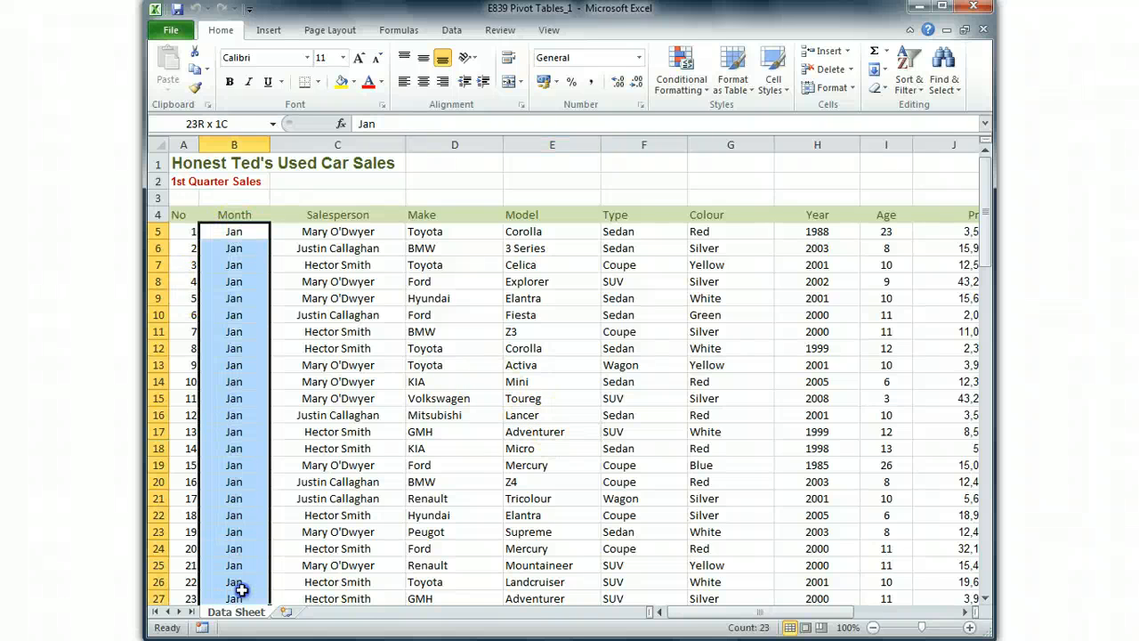
pyautogui.scroll(-4, 247, 542)
pyautogui.moveTo(234, 445); pyautogui.dragTo(246, 561)
pyautogui.scroll(7, 249, 400)
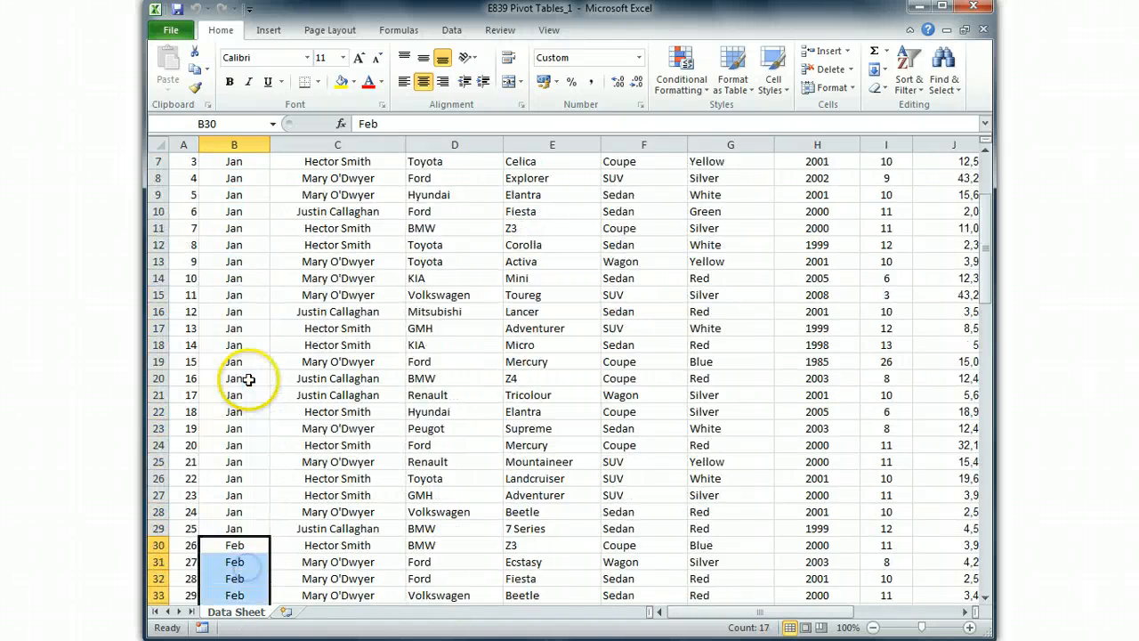
# - Check for recurring entries in the Salesperson column and Sedan entries in the Type column
pyautogui.click(333, 233)
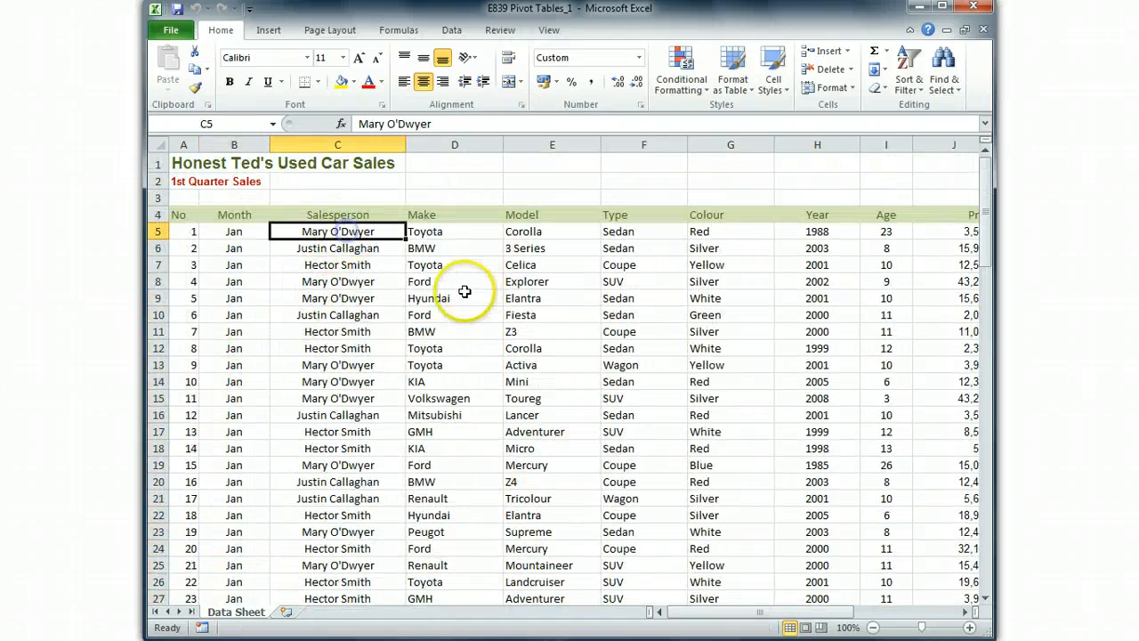
pyautogui.click(345, 364)
pyautogui.click(351, 382)
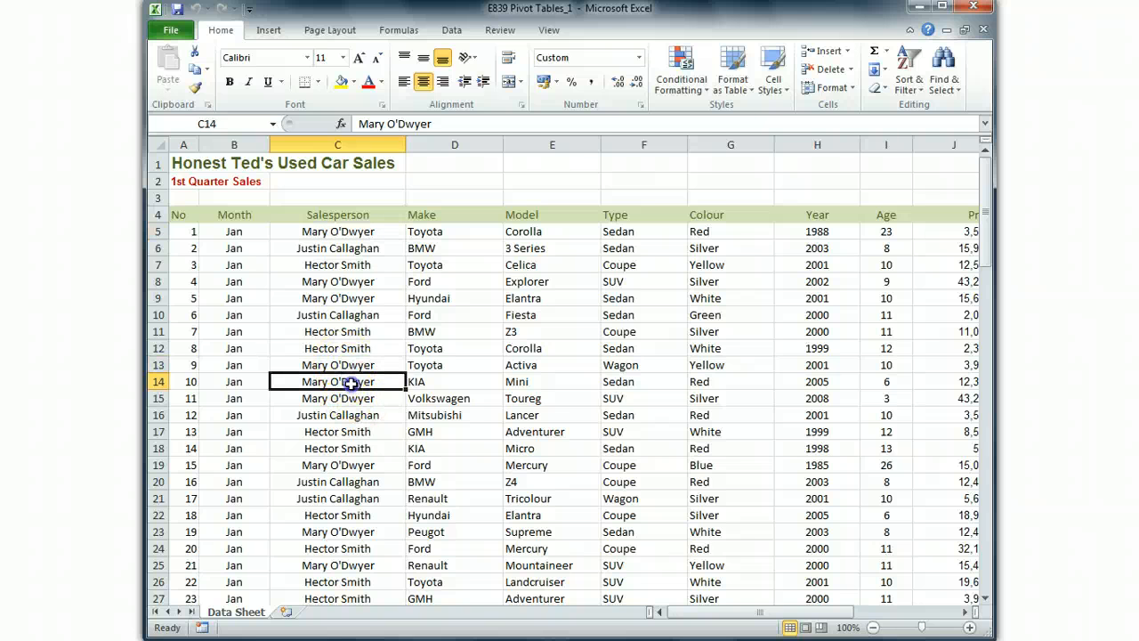
pyautogui.click(356, 402)
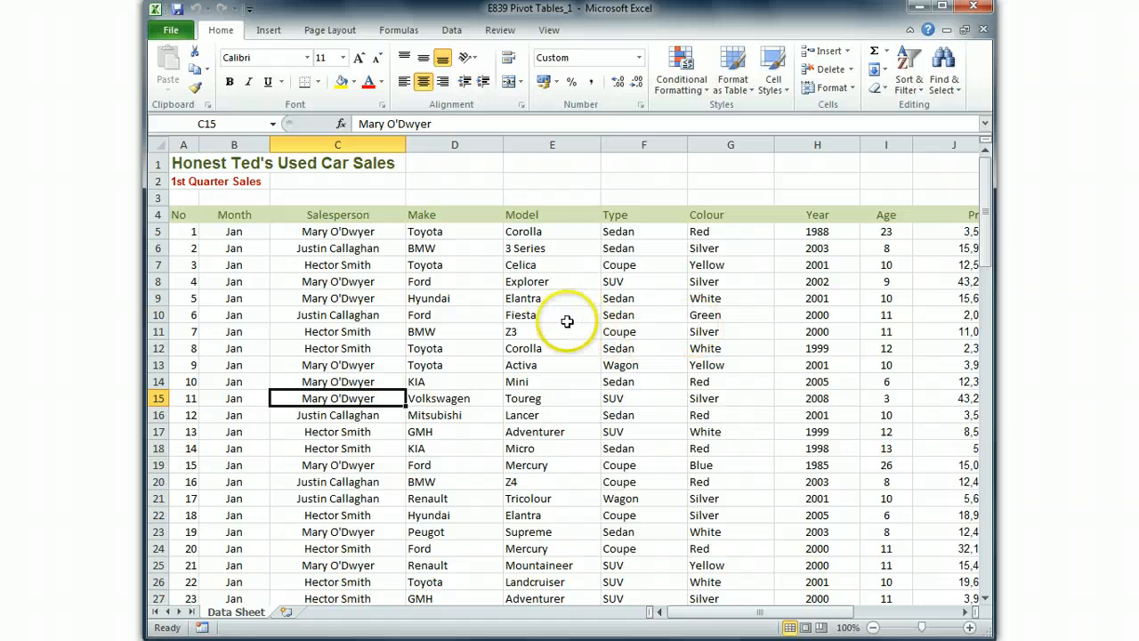
pyautogui.click(628, 248)
pyautogui.click(626, 298)
pyautogui.click(634, 315)
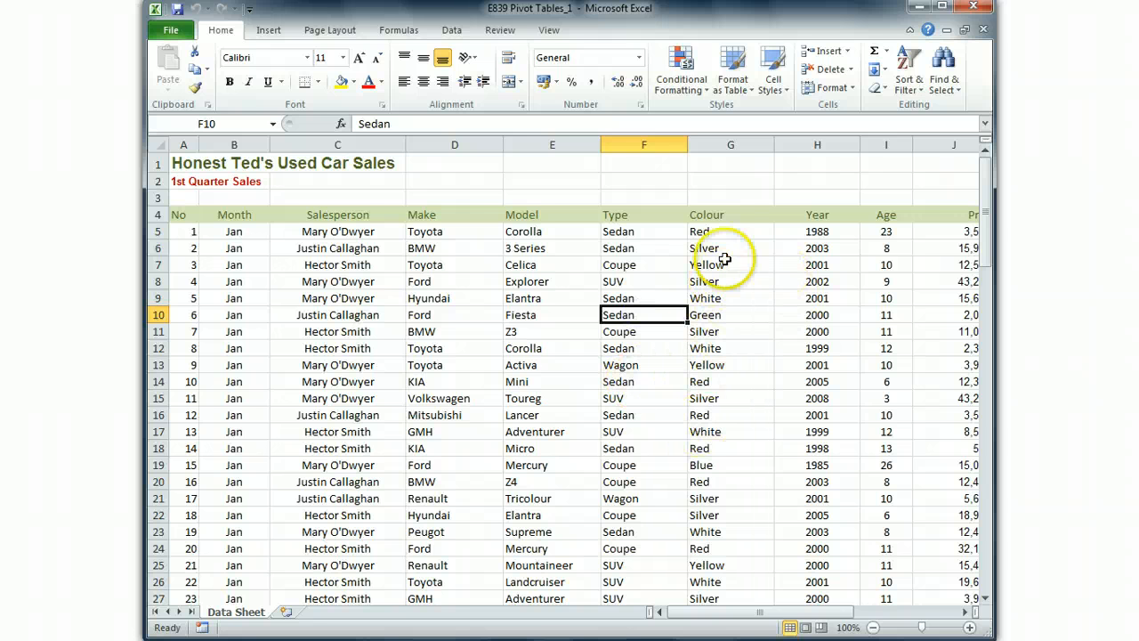
# - Review the Age Grouping, Payment Method and Region columns as possible ways to group the sales, and inspect cell I16 in the Age column
pyautogui.moveTo(726, 613); pyautogui.dragTo(805, 614)
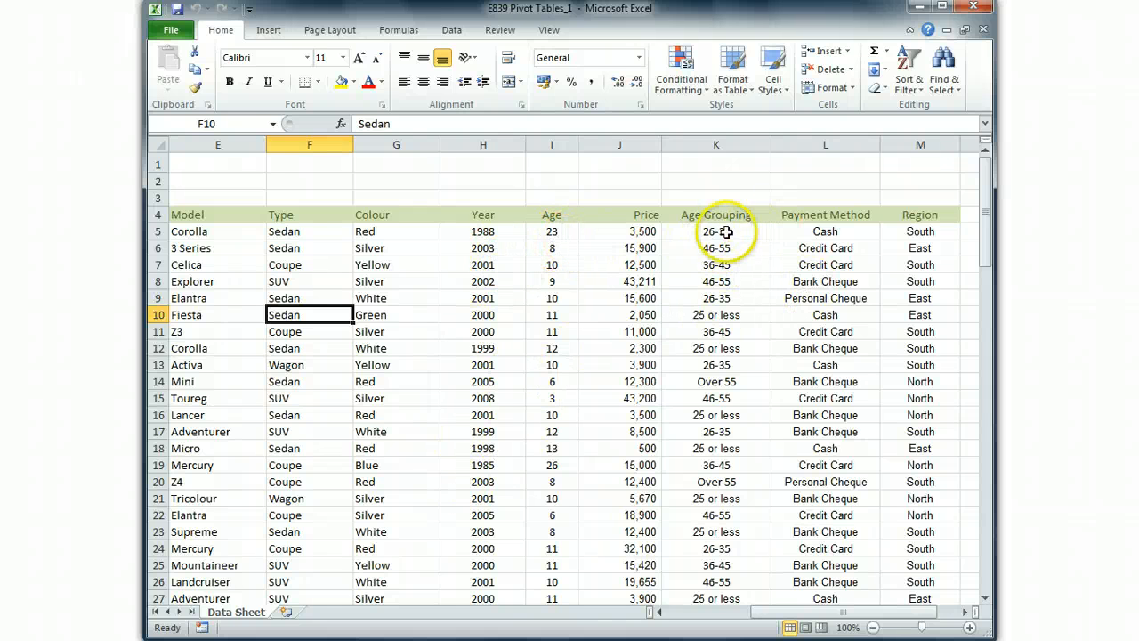
pyautogui.moveTo(720, 232); pyautogui.dragTo(720, 565)
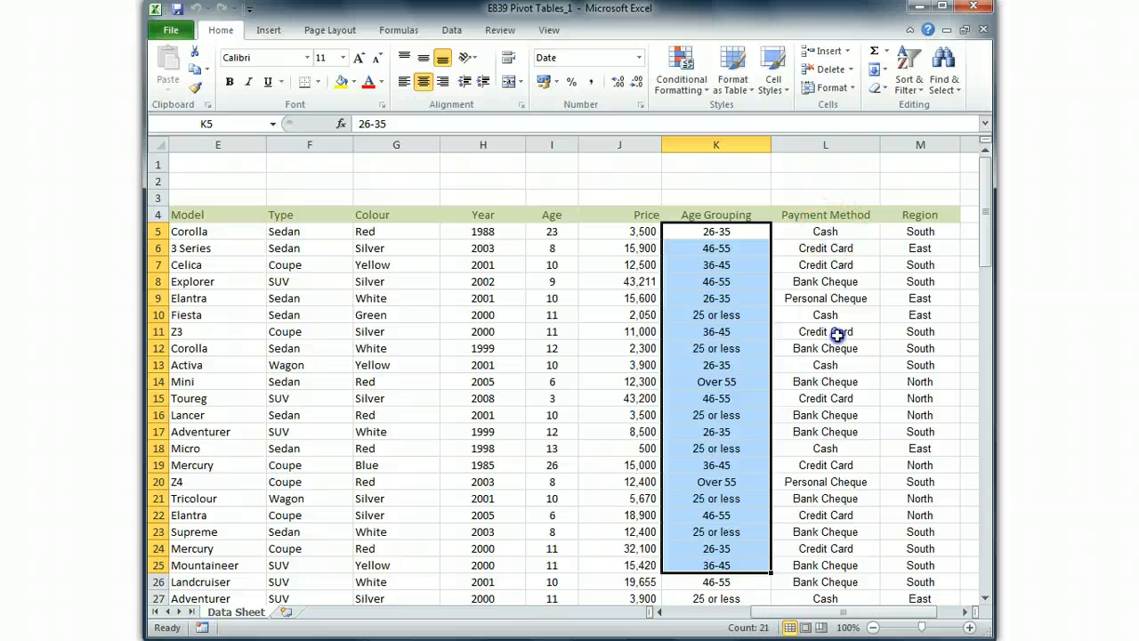
pyautogui.moveTo(832, 231); pyautogui.dragTo(839, 504)
pyautogui.moveTo(909, 232); pyautogui.dragTo(913, 301)
pyautogui.click(539, 419)
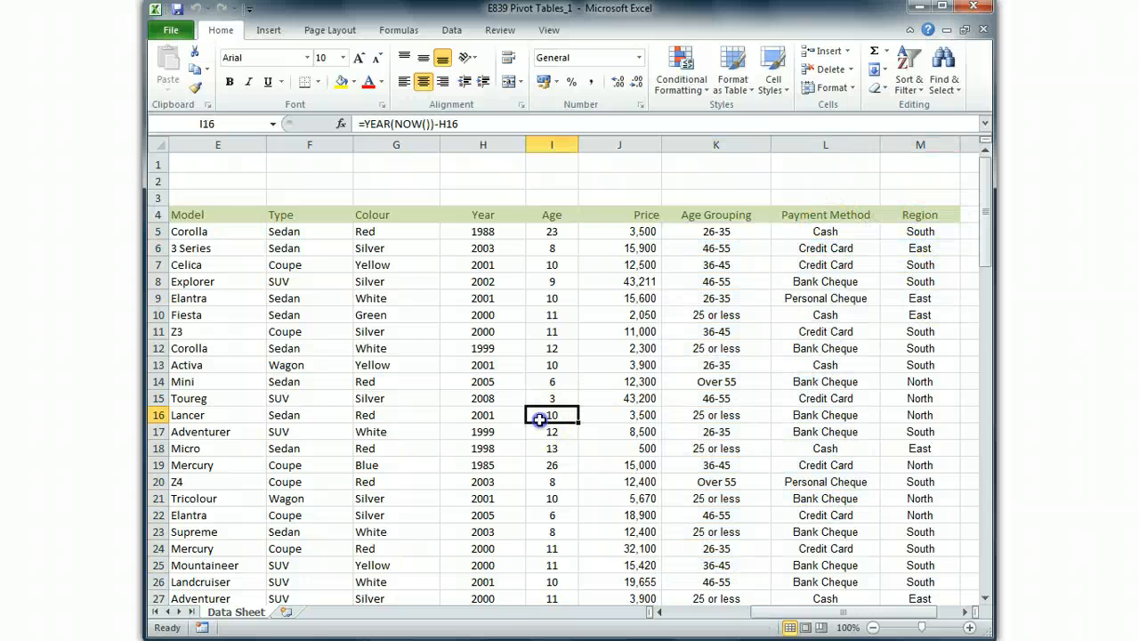
# - Examine the Price column and several of its entries as the numeric values of the sales list
pyautogui.moveTo(788, 612); pyautogui.dragTo(694, 612)
pyautogui.click(569, 489)
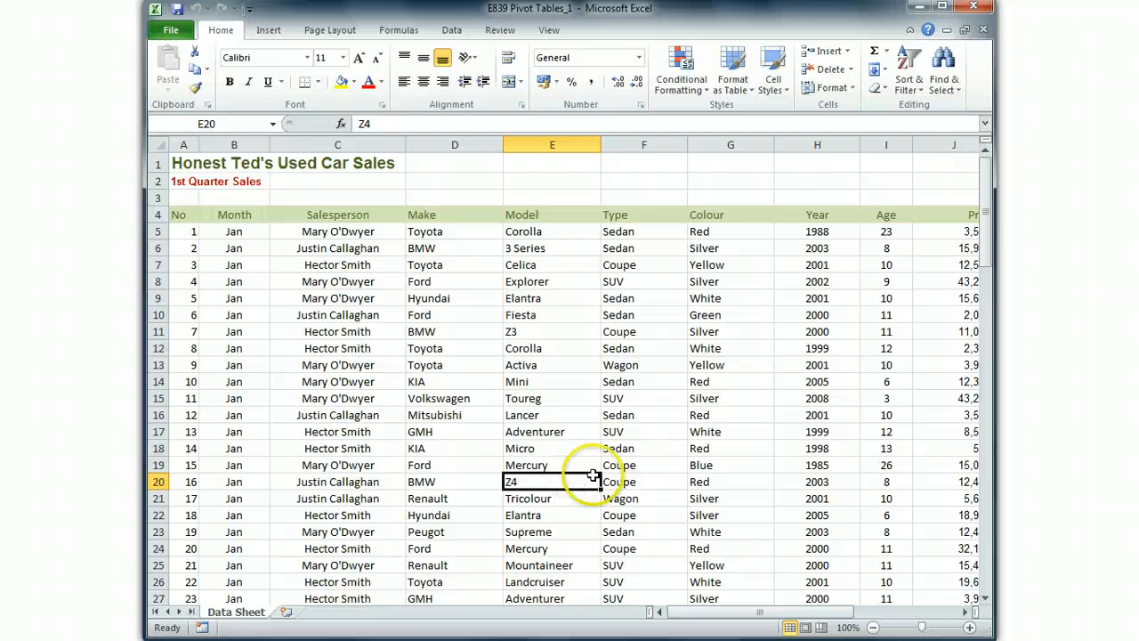
pyautogui.moveTo(869, 615); pyautogui.dragTo(867, 614)
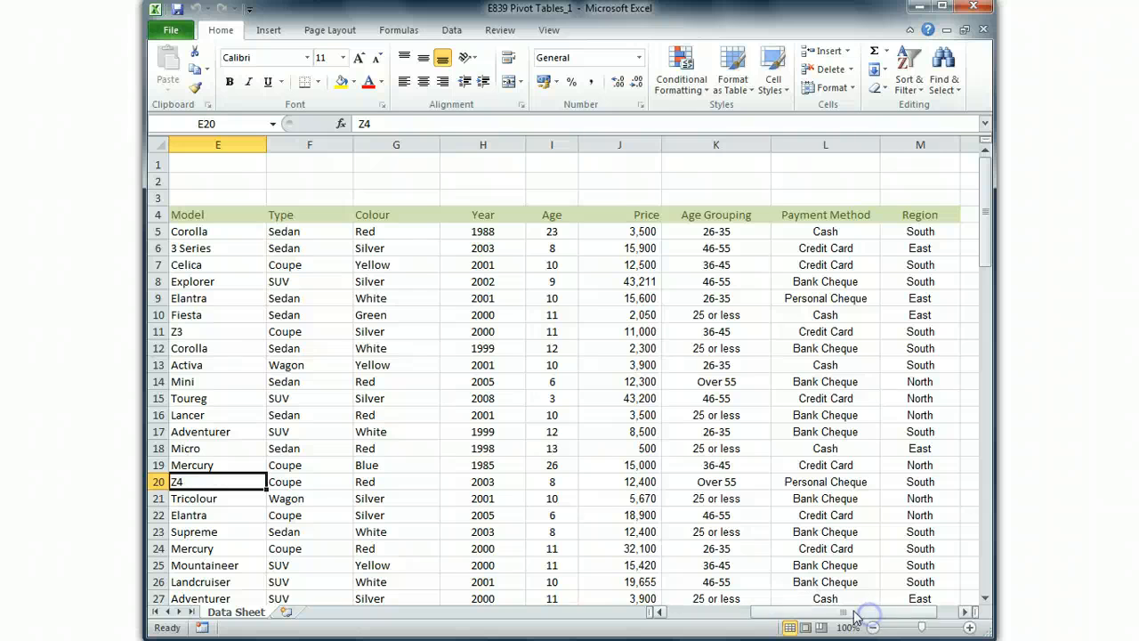
pyautogui.moveTo(642, 232); pyautogui.dragTo(636, 564)
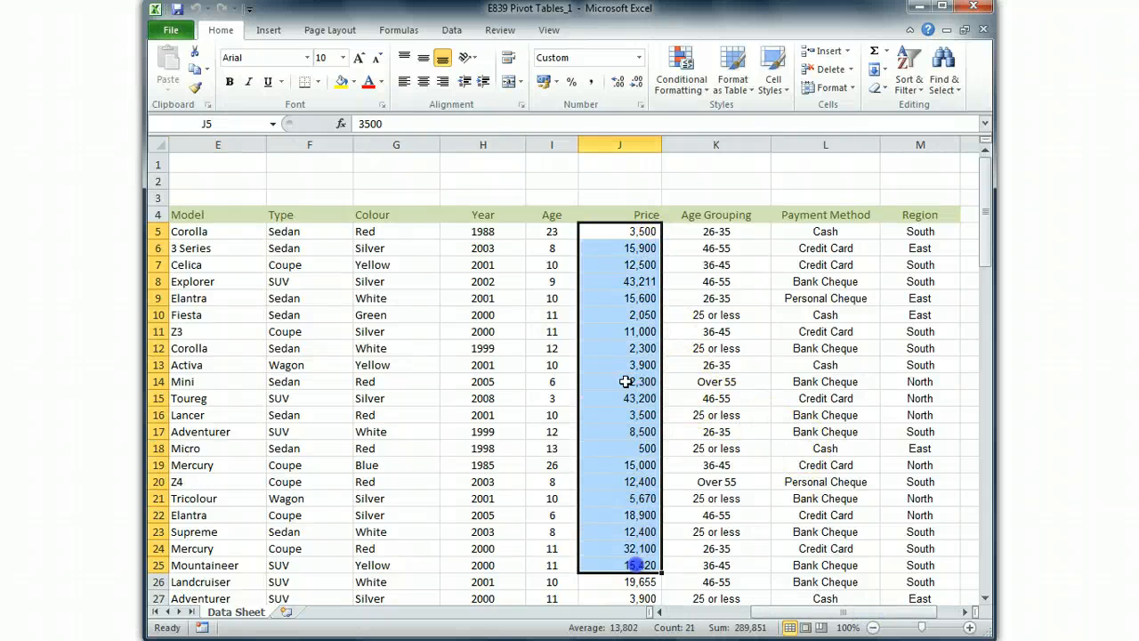
pyautogui.moveTo(622, 214); pyautogui.dragTo(623, 427)
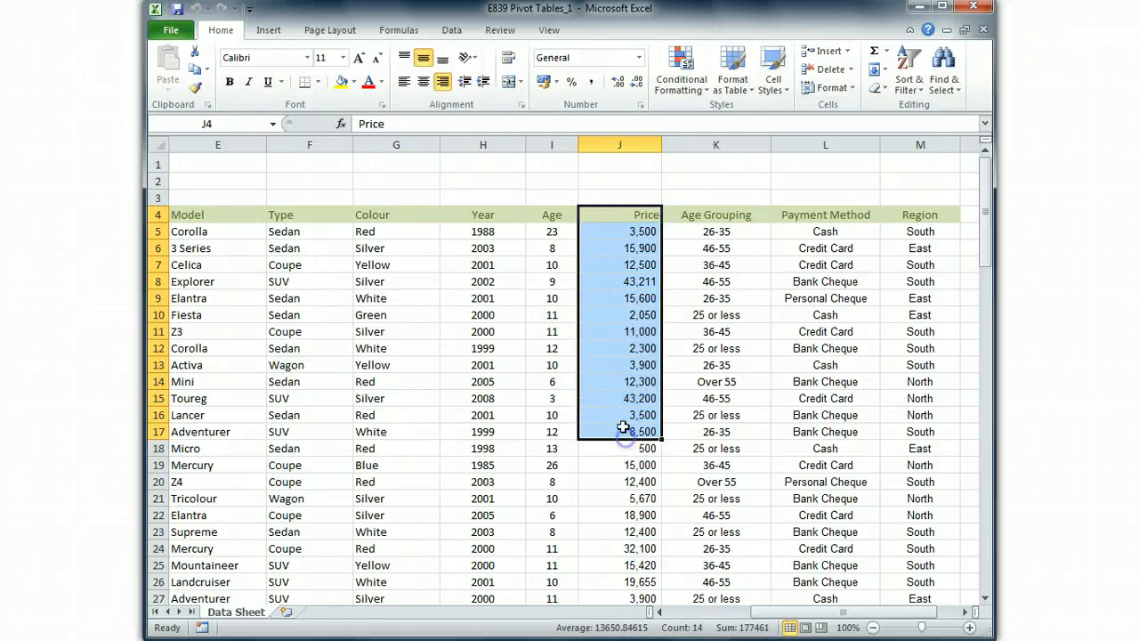
pyautogui.click(614, 248)
pyautogui.click(614, 315)
pyautogui.click(618, 398)
pyautogui.click(630, 448)
pyautogui.click(634, 365)
pyautogui.click(636, 315)
pyautogui.click(637, 266)
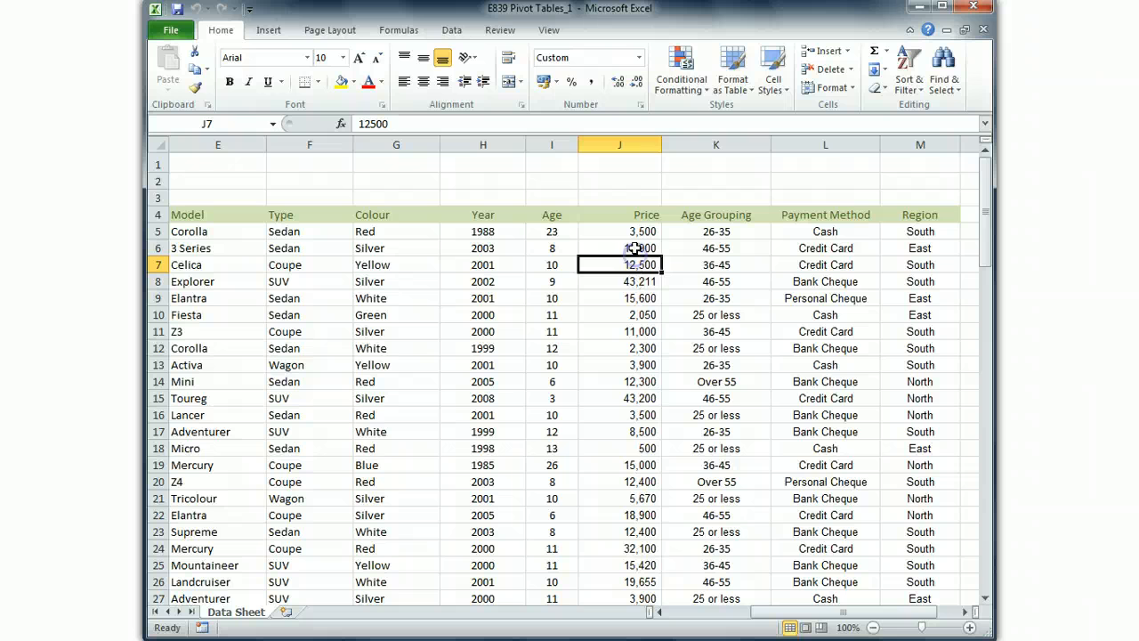
pyautogui.click(634, 249)
# - Review the descriptive columns of the sales list, checking individual entries under Salesperson, Make and Model
pyautogui.moveTo(789, 611); pyautogui.dragTo(666, 611)
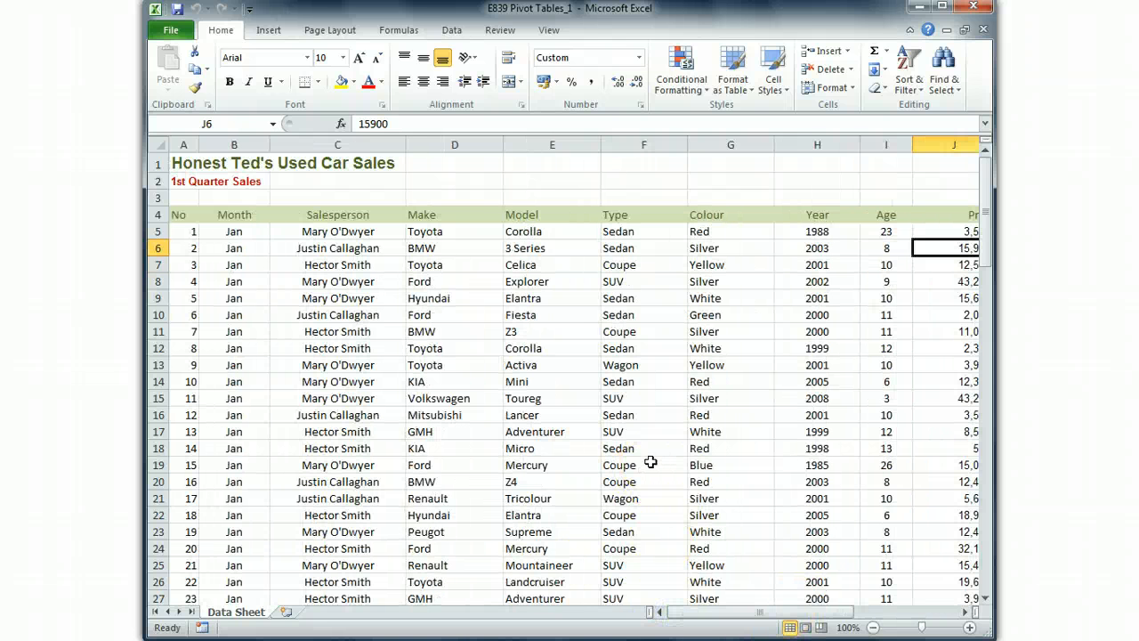
pyautogui.click(422, 368)
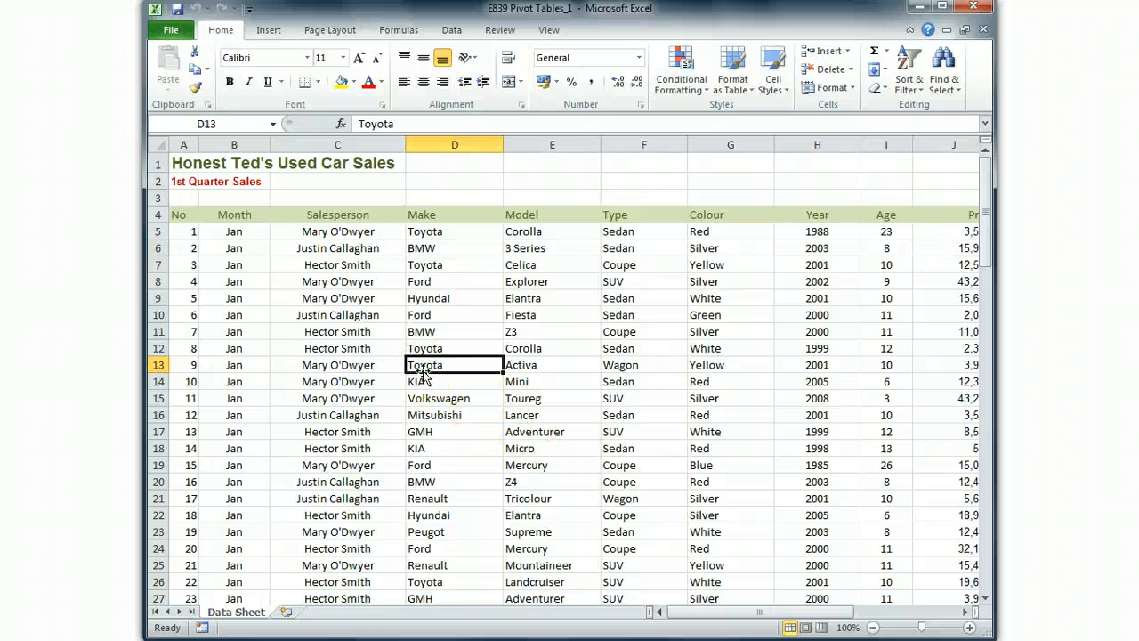
pyautogui.click(334, 311)
pyautogui.click(574, 431)
pyautogui.click(388, 415)
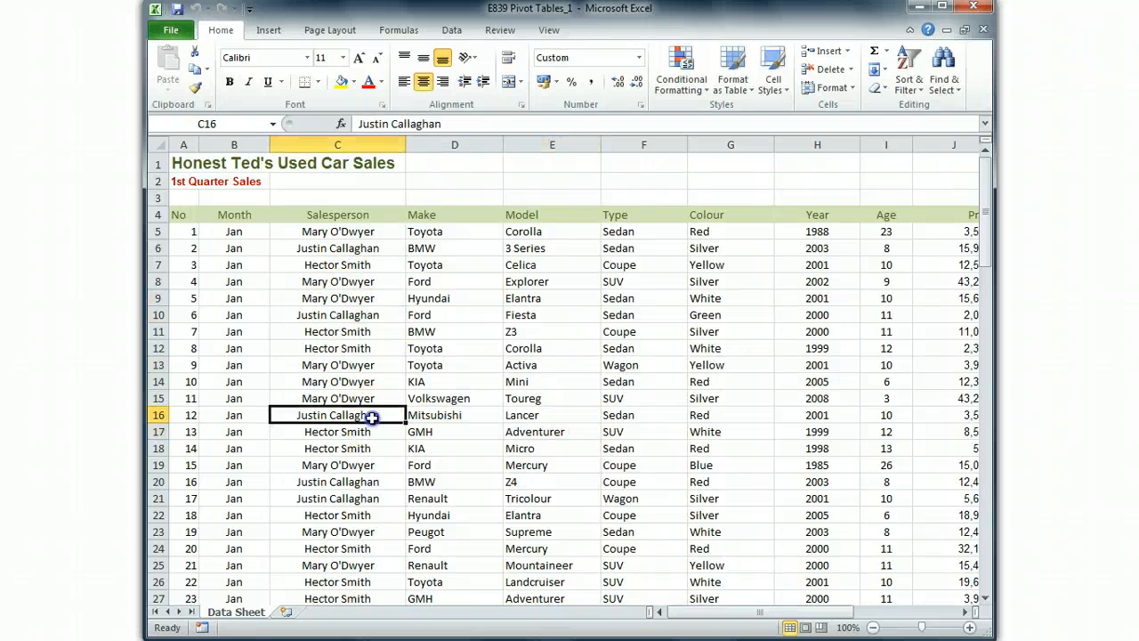
pyautogui.click(354, 348)
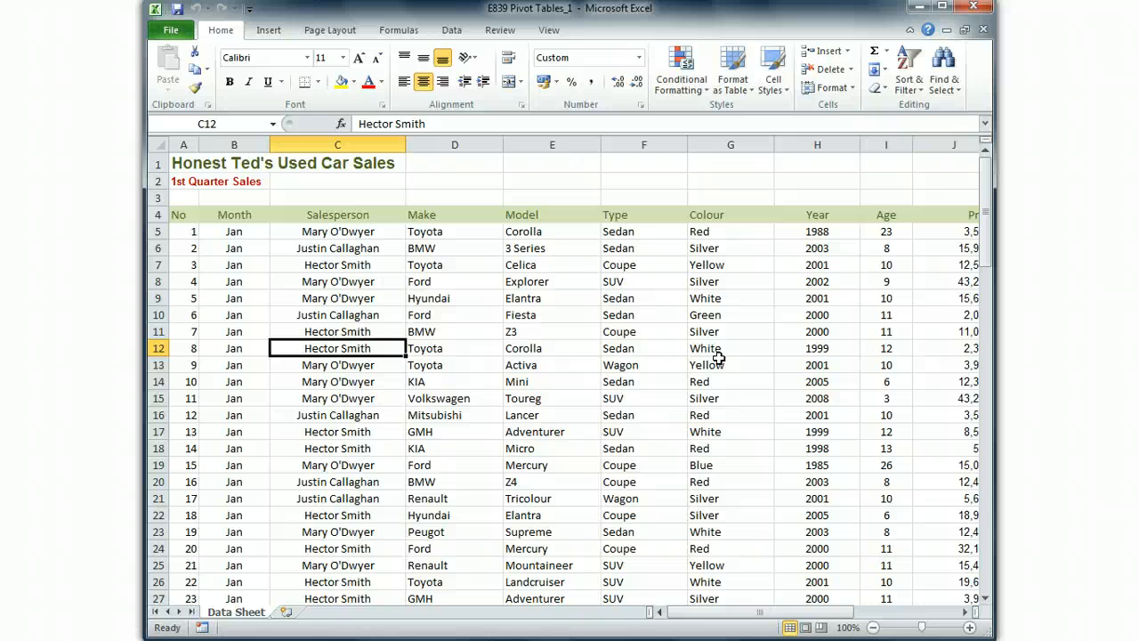
pyautogui.click(572, 183)
pyautogui.click(369, 366)
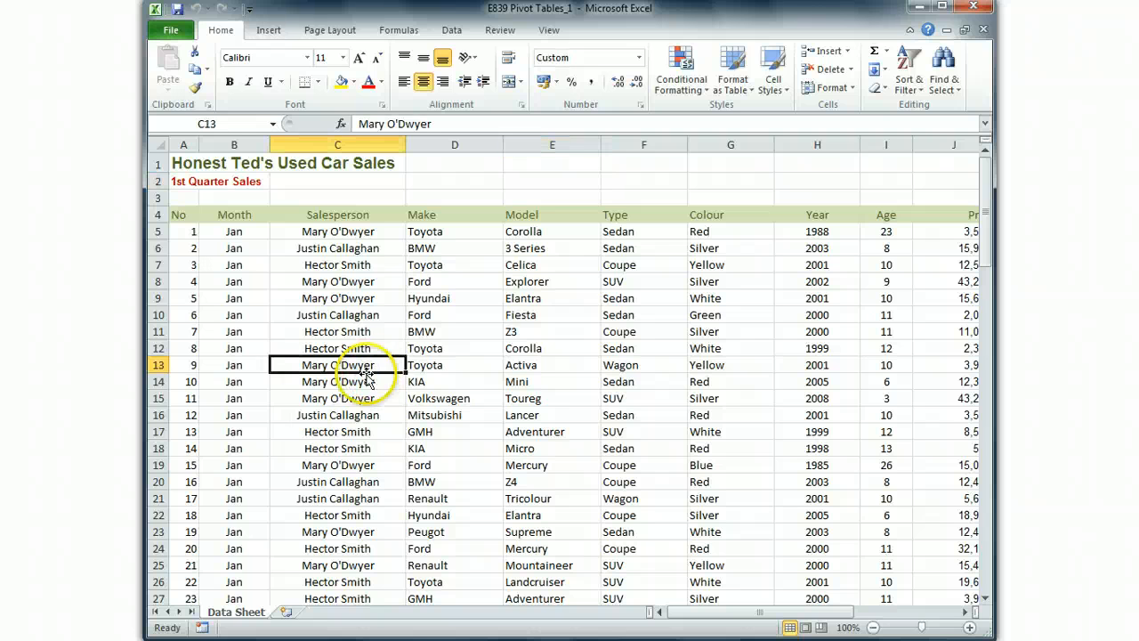
# - Examine the column headings in row 4, from No across to Age, and sample entries below them
pyautogui.moveTo(180, 216); pyautogui.dragTo(897, 216)
pyautogui.click(789, 249)
pyautogui.click(462, 317)
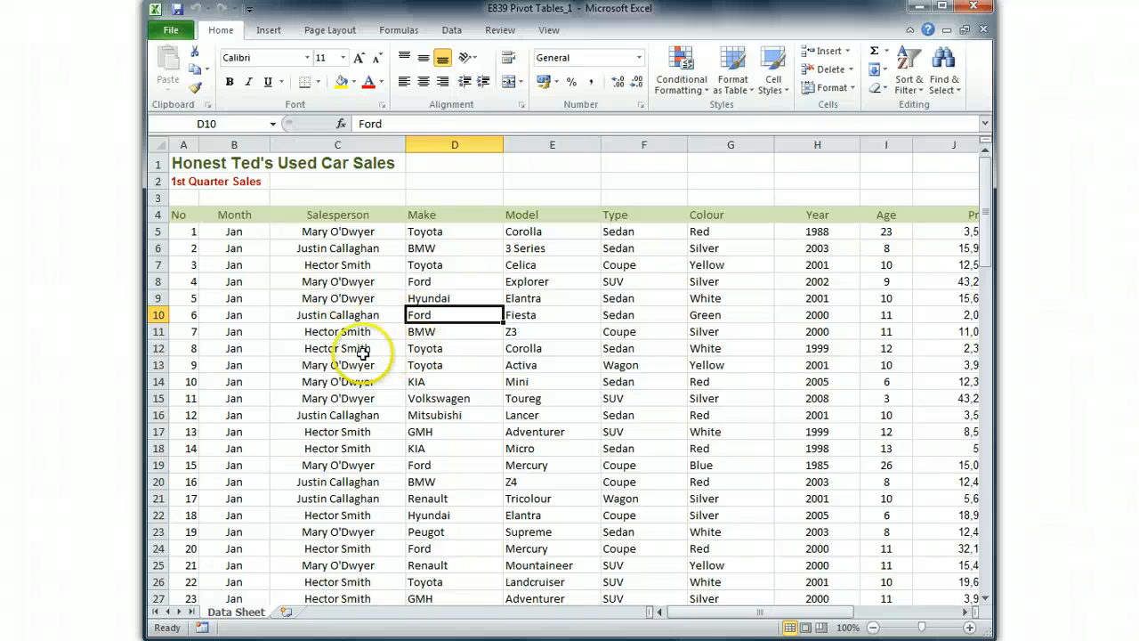
# - Create a pivot table on a new worksheet from the sales list range 'Data Sheet'!$A$4:$M$106
pyautogui.click(446, 375)
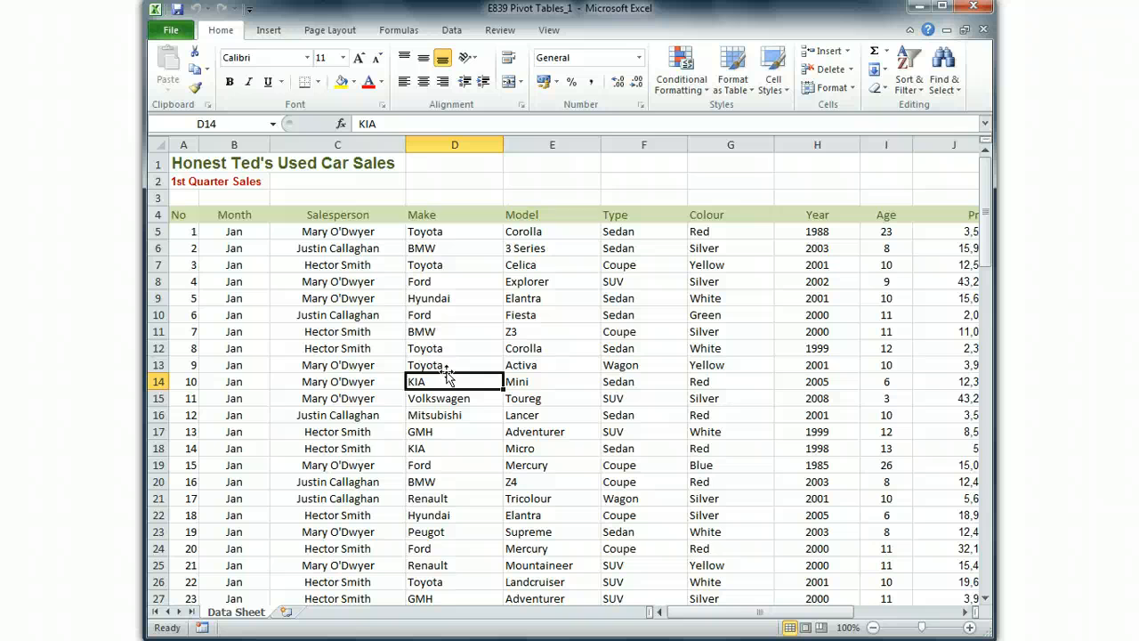
pyautogui.click(271, 31)
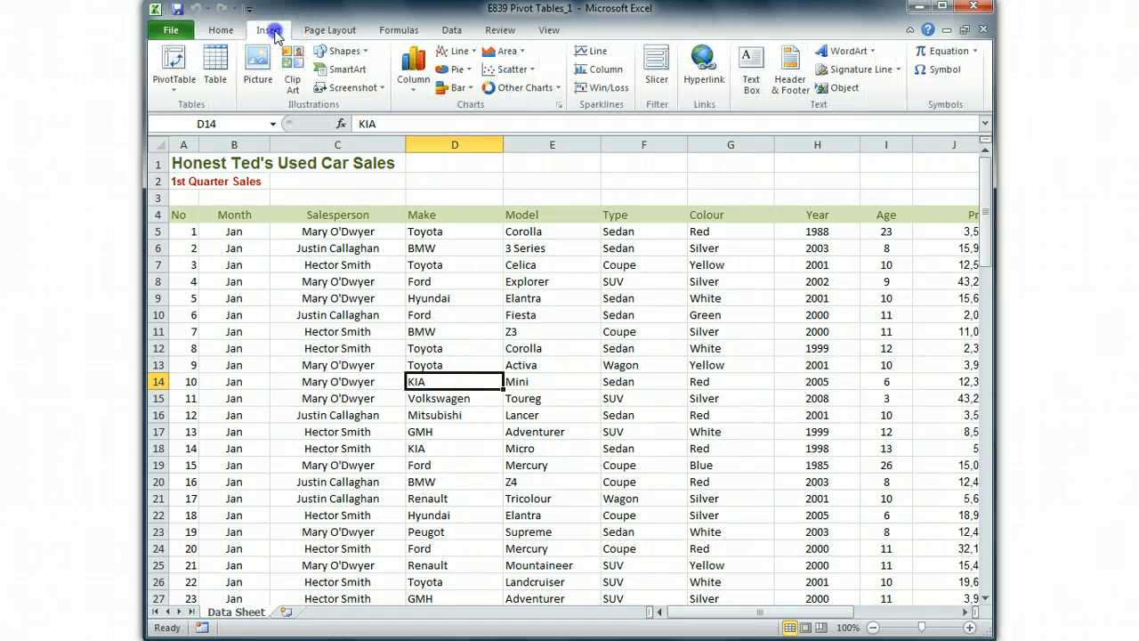
pyautogui.click(175, 65)
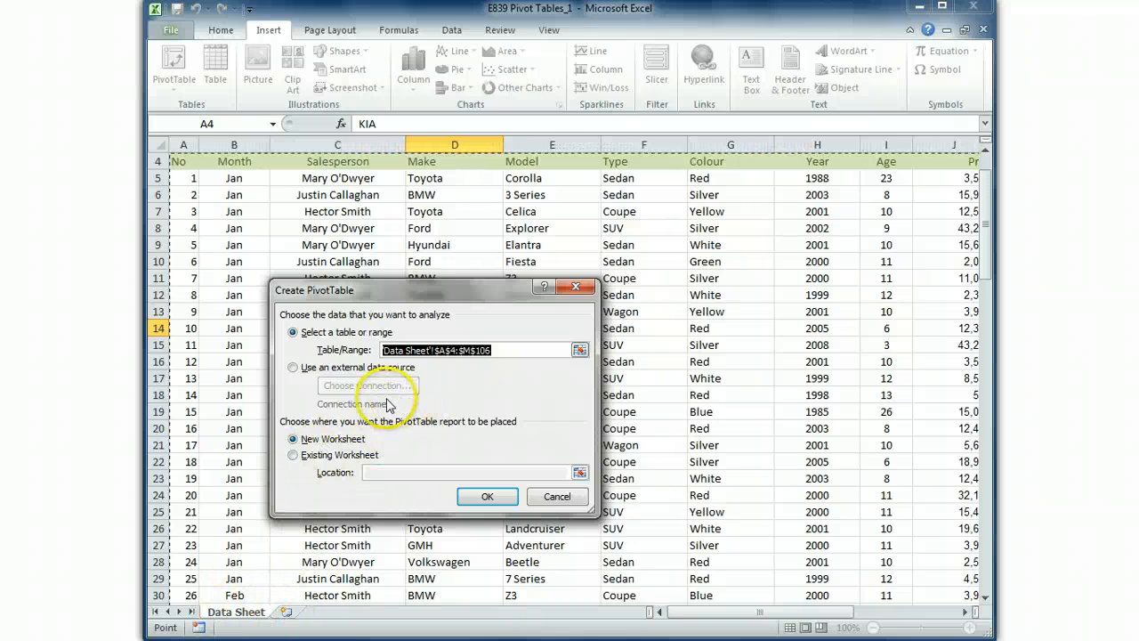
pyautogui.click(486, 496)
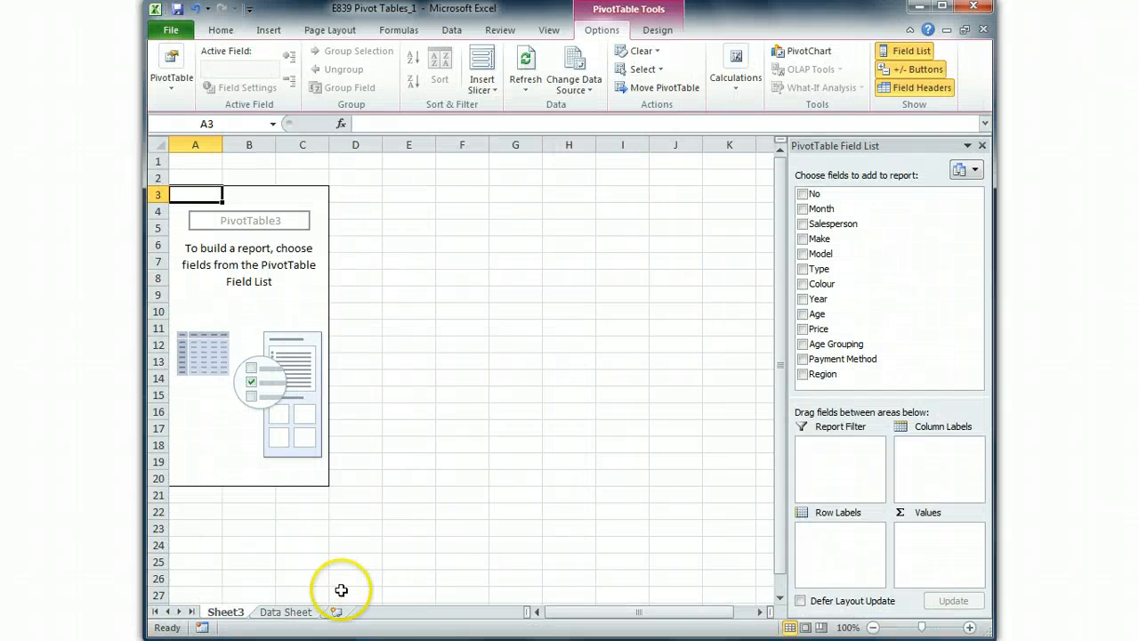
# - Compare the new pivot table worksheet with Data Sheet and rename the new sheet as Pivot Example
pyautogui.click(298, 612)
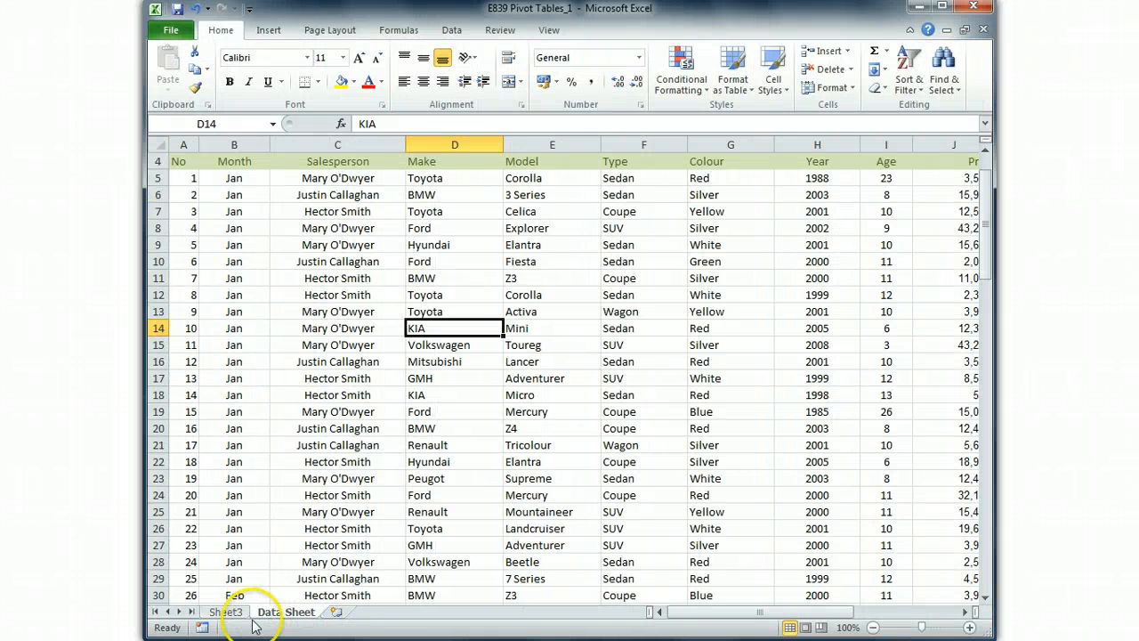
pyautogui.click(226, 613)
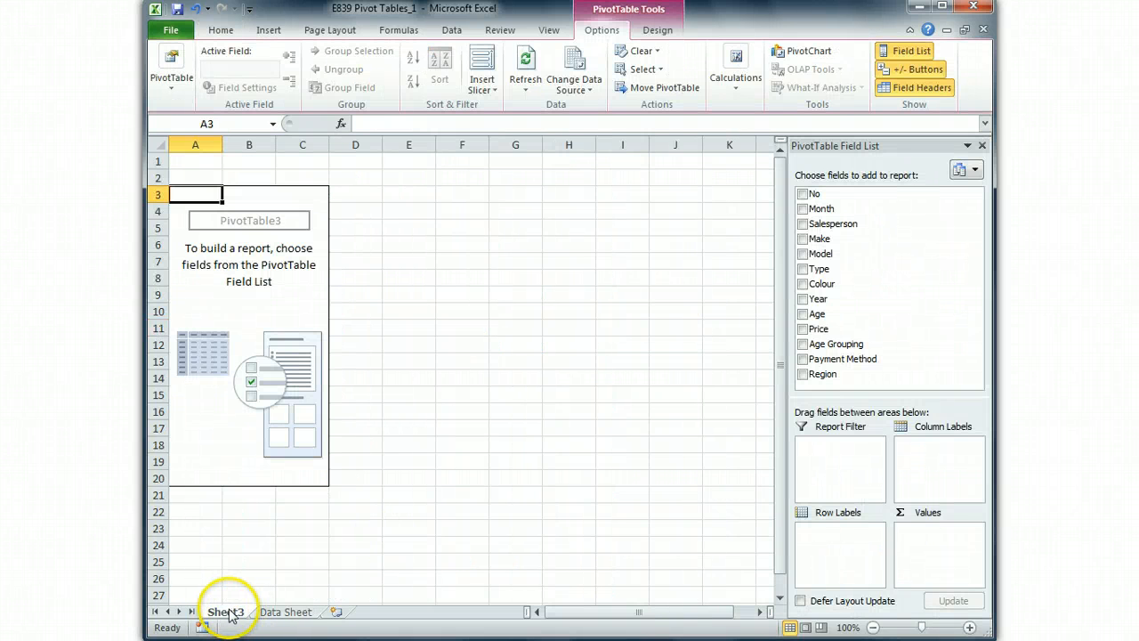
pyautogui.rightClick(229, 615)
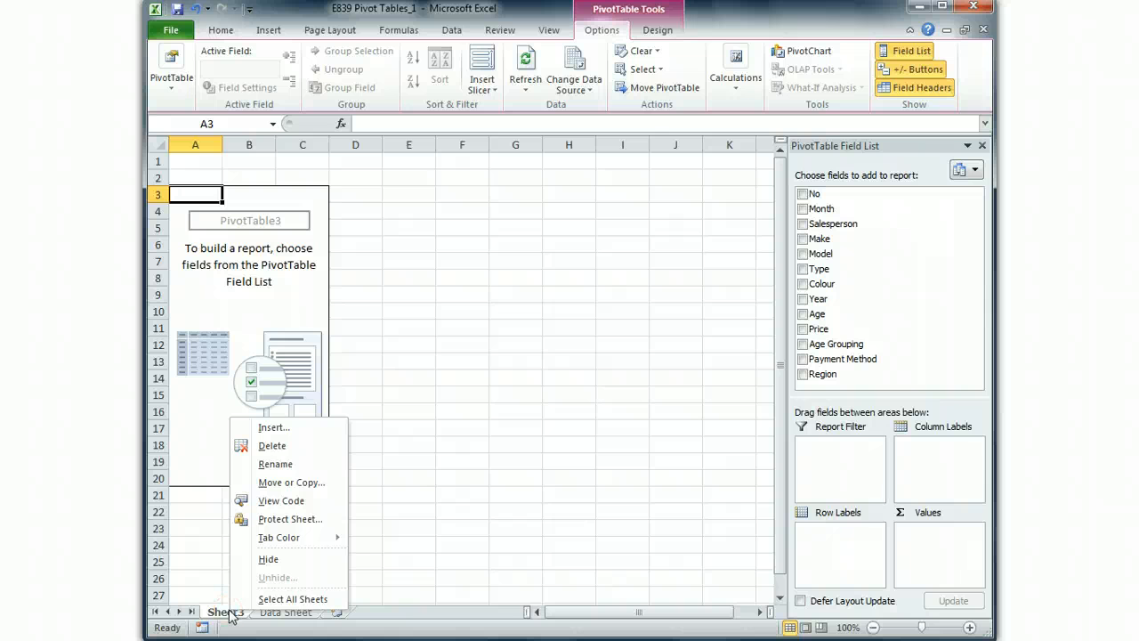
pyautogui.click(276, 463)
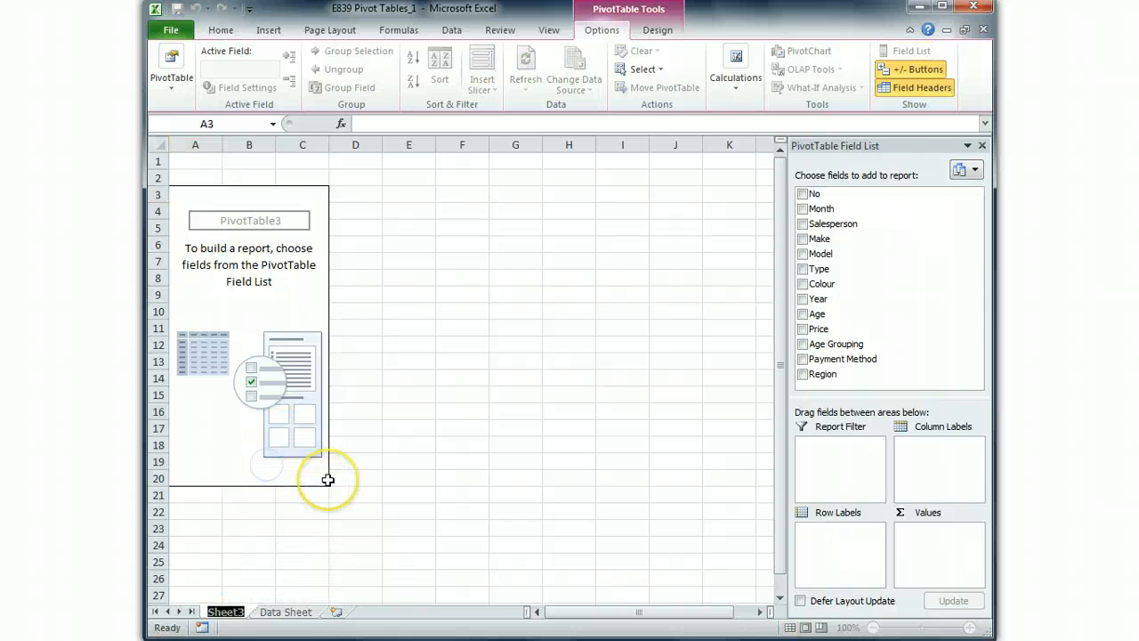
pyautogui.write('pi')
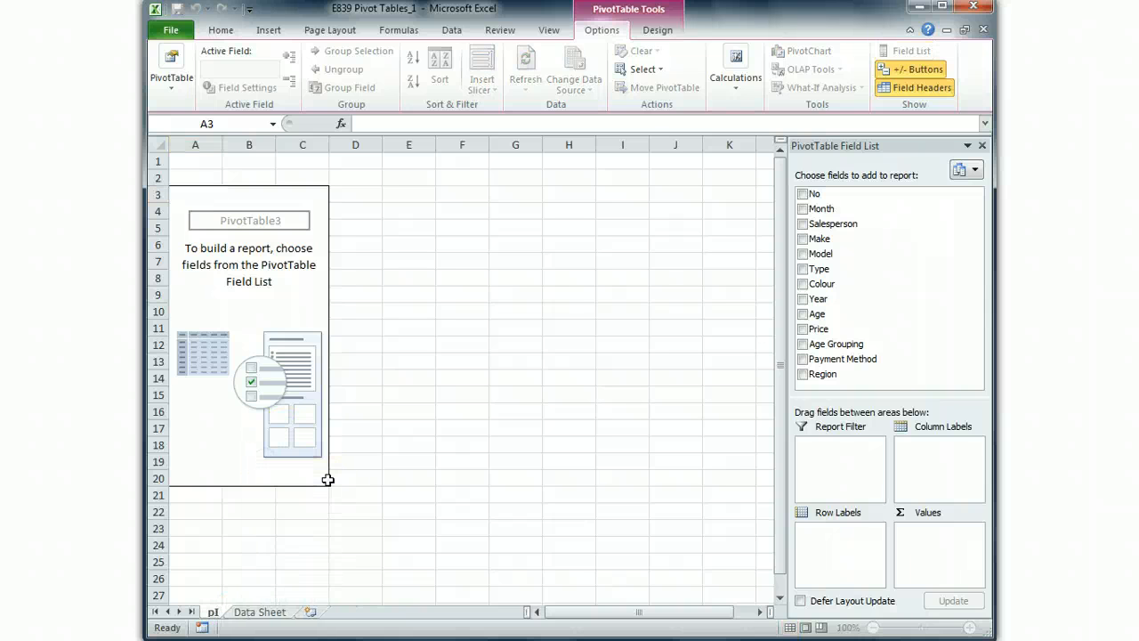
pyautogui.press('BackSpace')
pyautogui.press('BackSpace')
pyautogui.press('BackSpace')
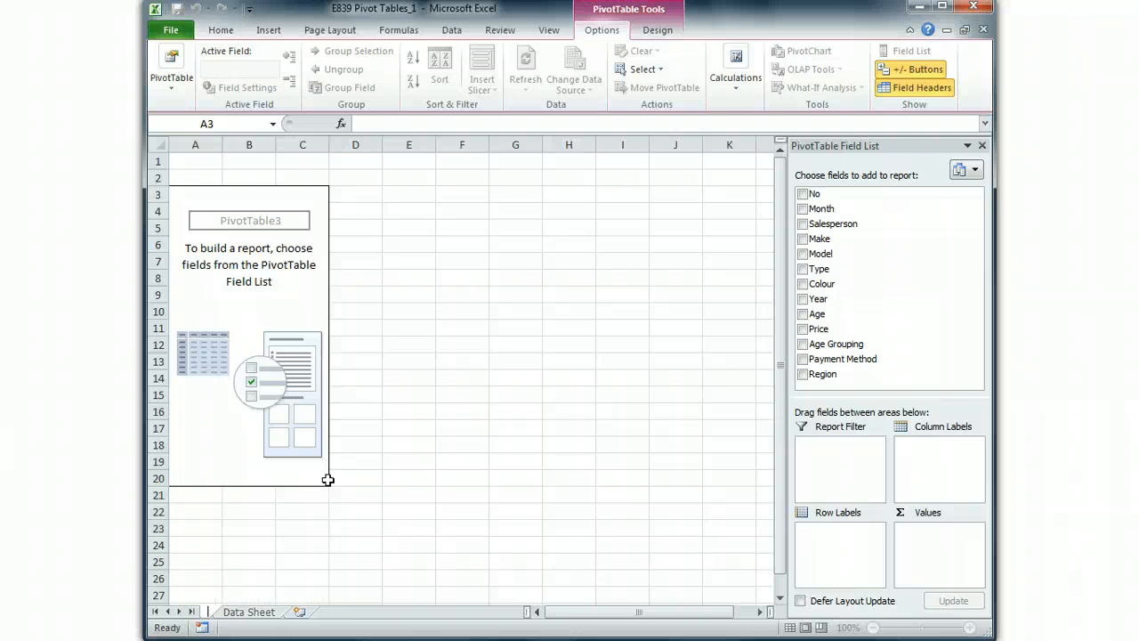
pyautogui.write('vot Example')
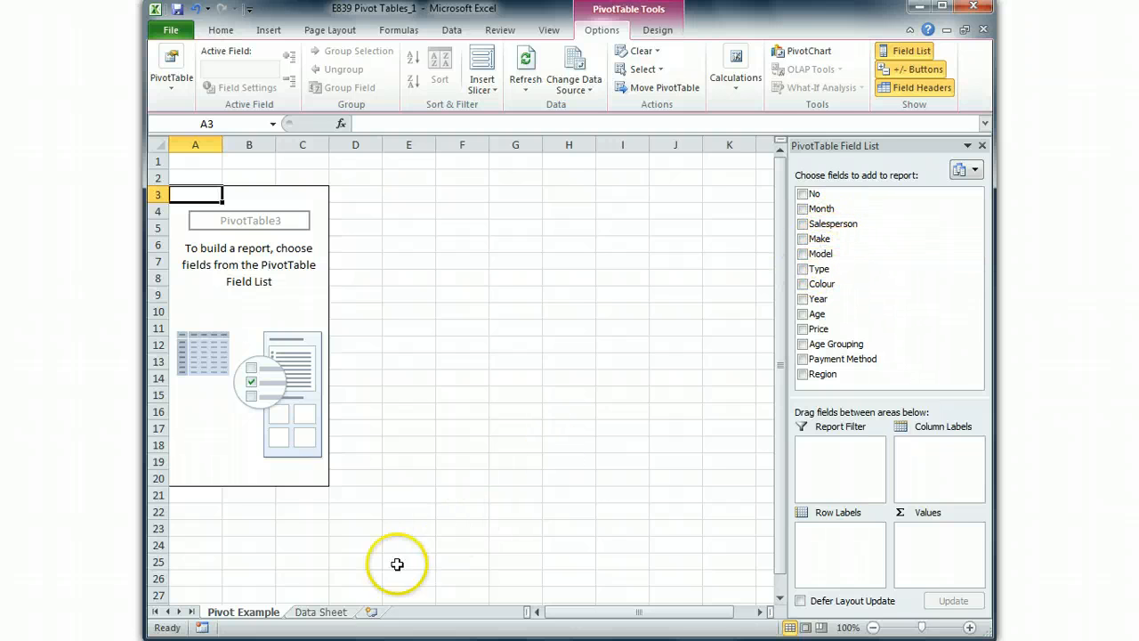
# - Revisit the source list on Data Sheet and add the Make field to the pivot table's row labels
pyautogui.click(331, 612)
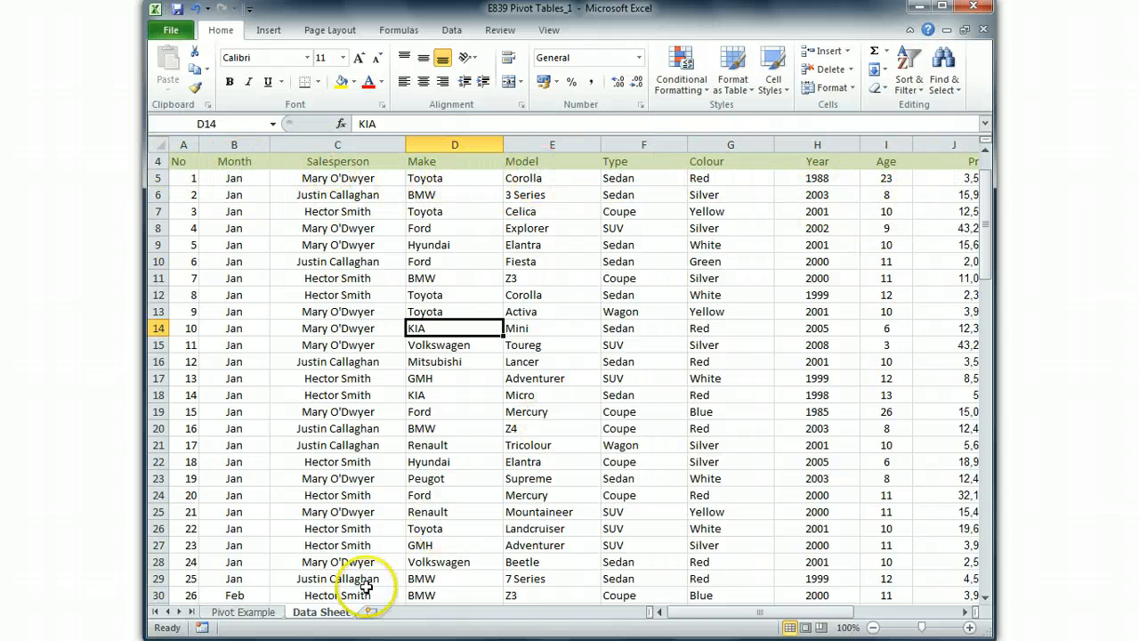
pyautogui.click(242, 612)
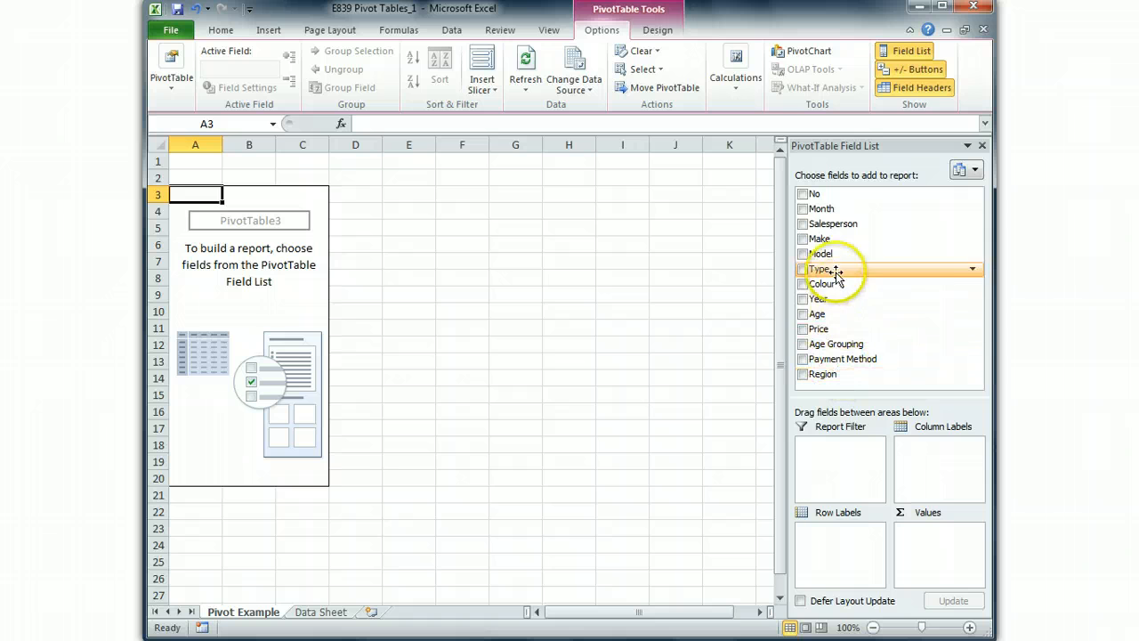
pyautogui.moveTo(820, 239); pyautogui.dragTo(836, 540)
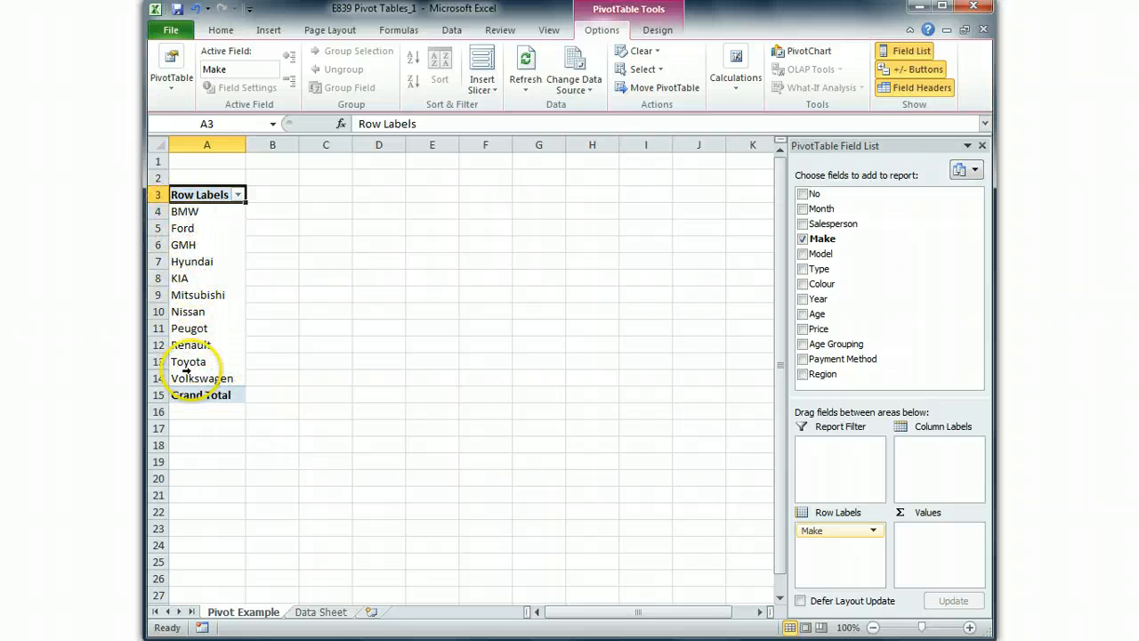
# - Check the Make entries on Data Sheet and add the Price field to the pivot table's values as a sum
pyautogui.click(322, 612)
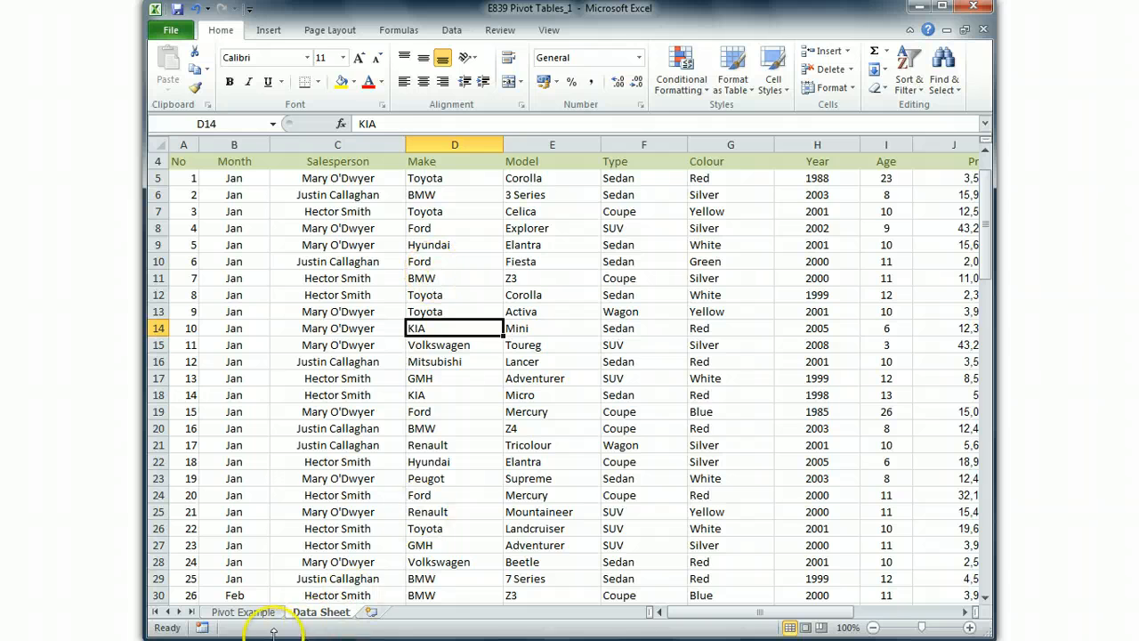
pyautogui.click(246, 613)
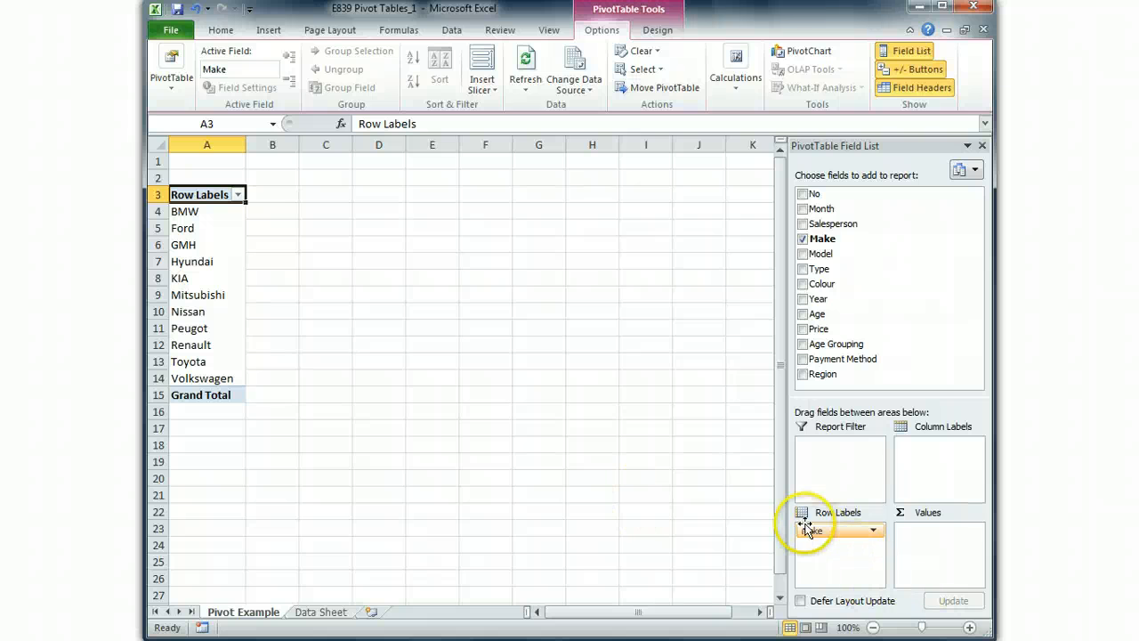
pyautogui.moveTo(810, 529); pyautogui.dragTo(839, 545)
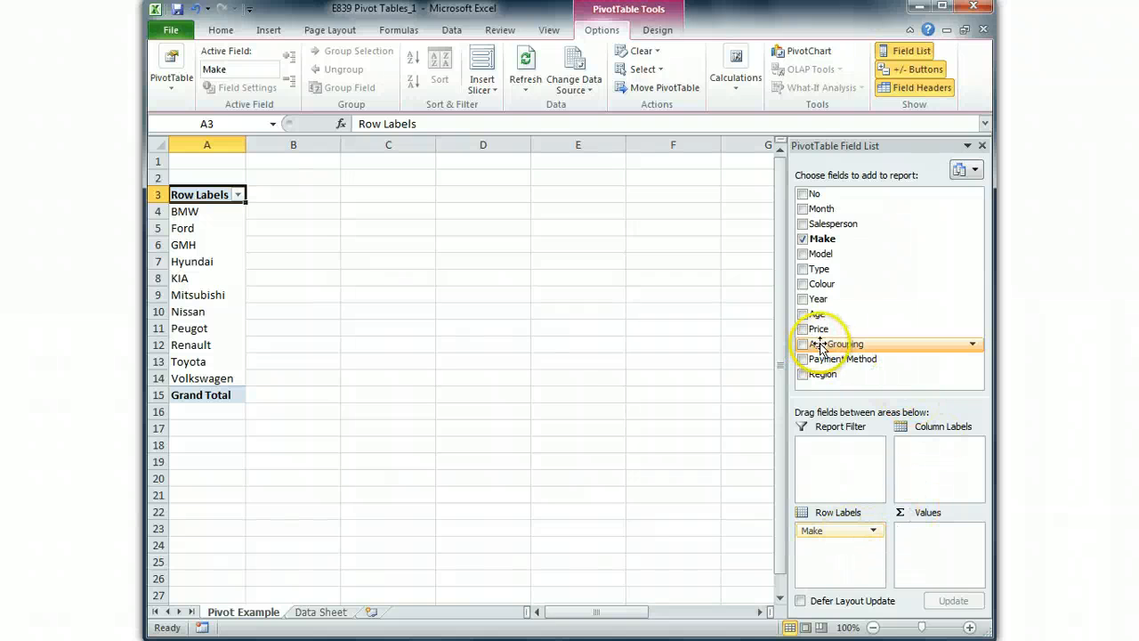
pyautogui.moveTo(817, 337); pyautogui.dragTo(948, 554)
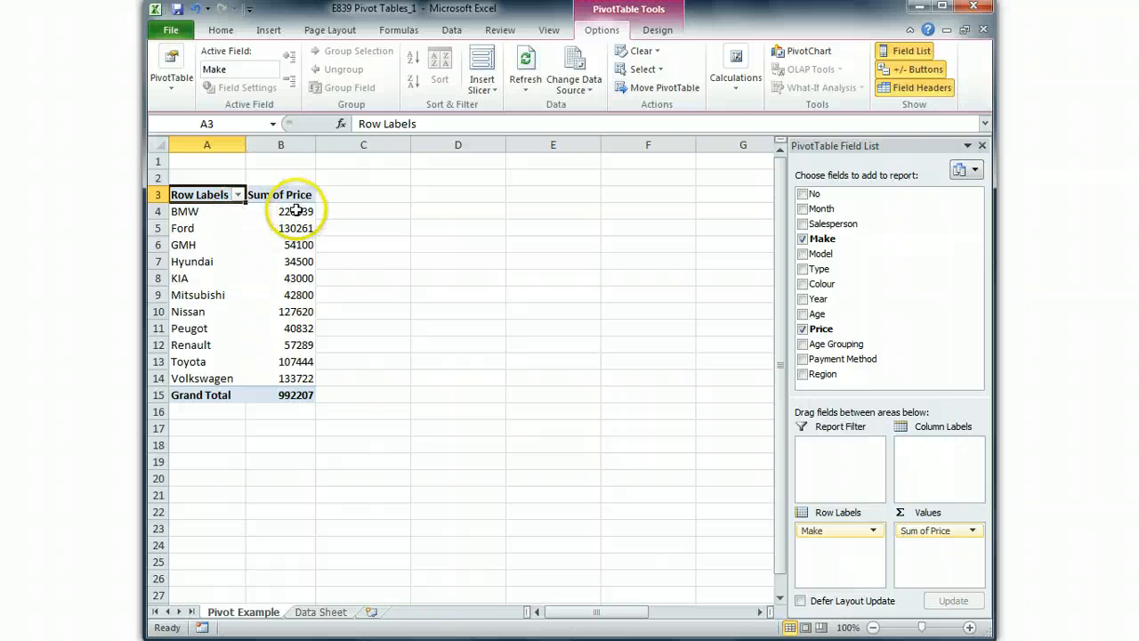
# - Compare the Price entries on Data Sheet with the Sum of Price results on Pivot Example, and inspect the BMW total
pyautogui.moveTo(292, 211)
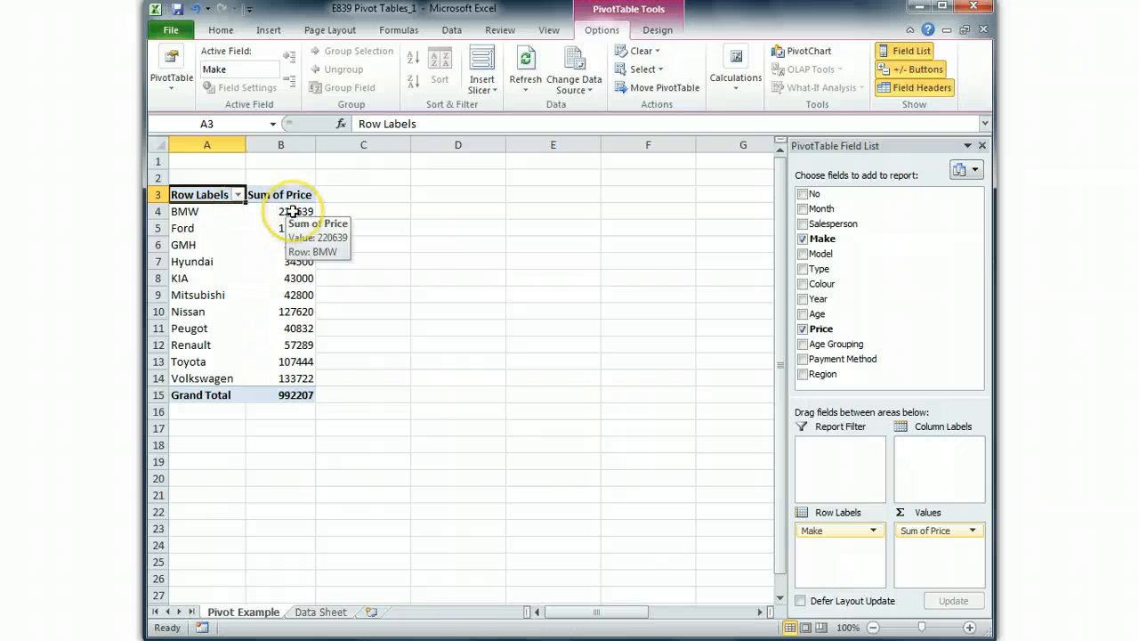
pyautogui.click(321, 611)
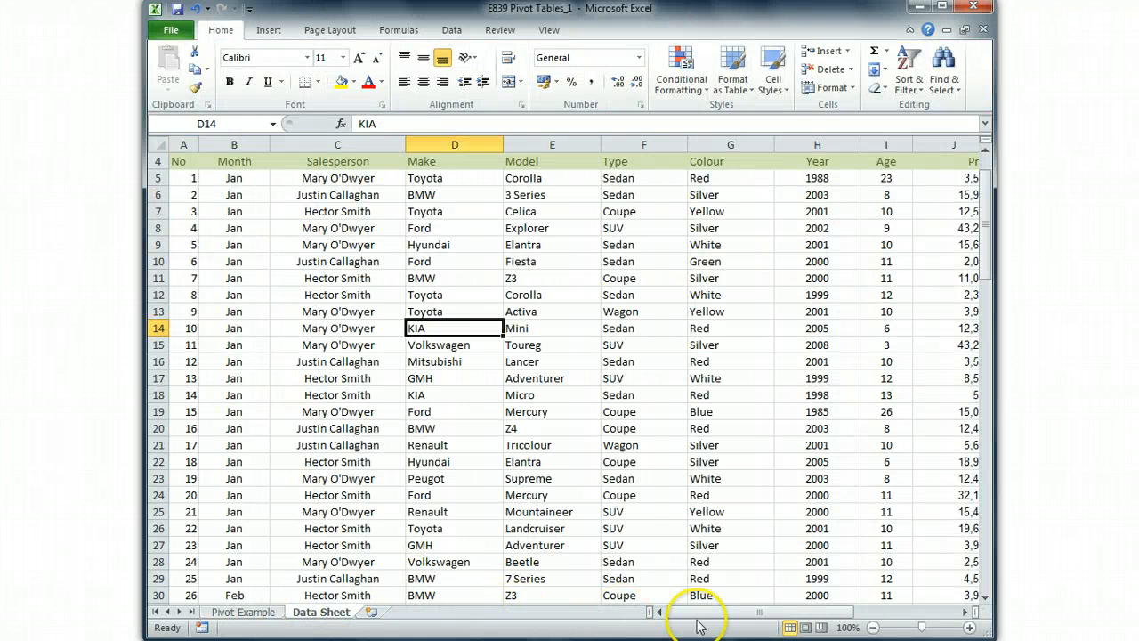
pyautogui.moveTo(706, 615); pyautogui.dragTo(763, 615)
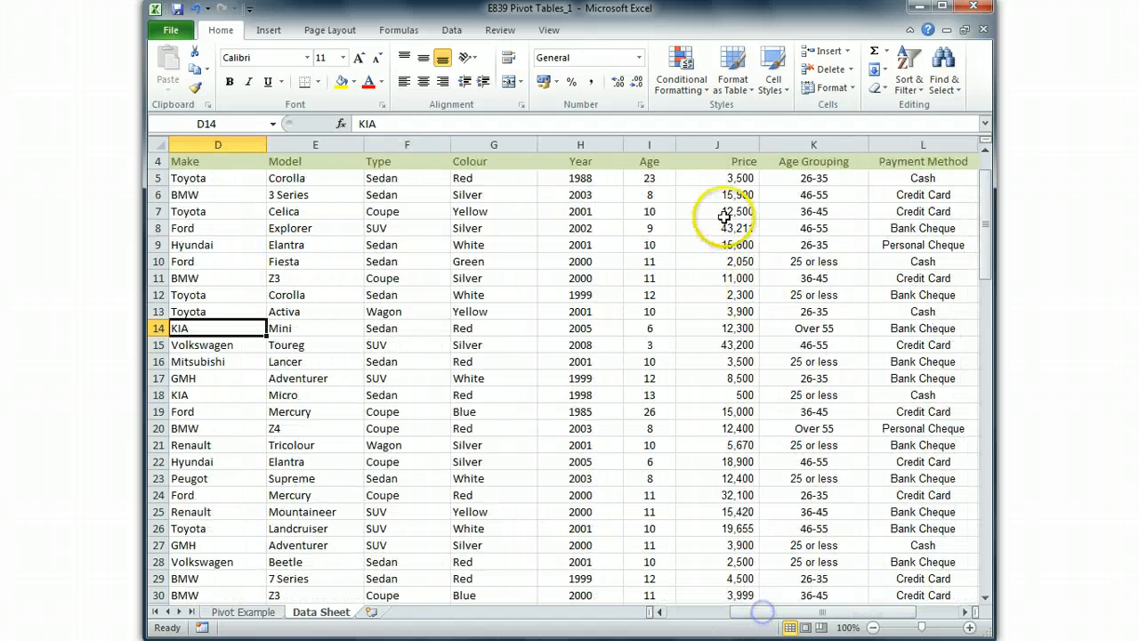
pyautogui.moveTo(739, 177); pyautogui.dragTo(736, 526)
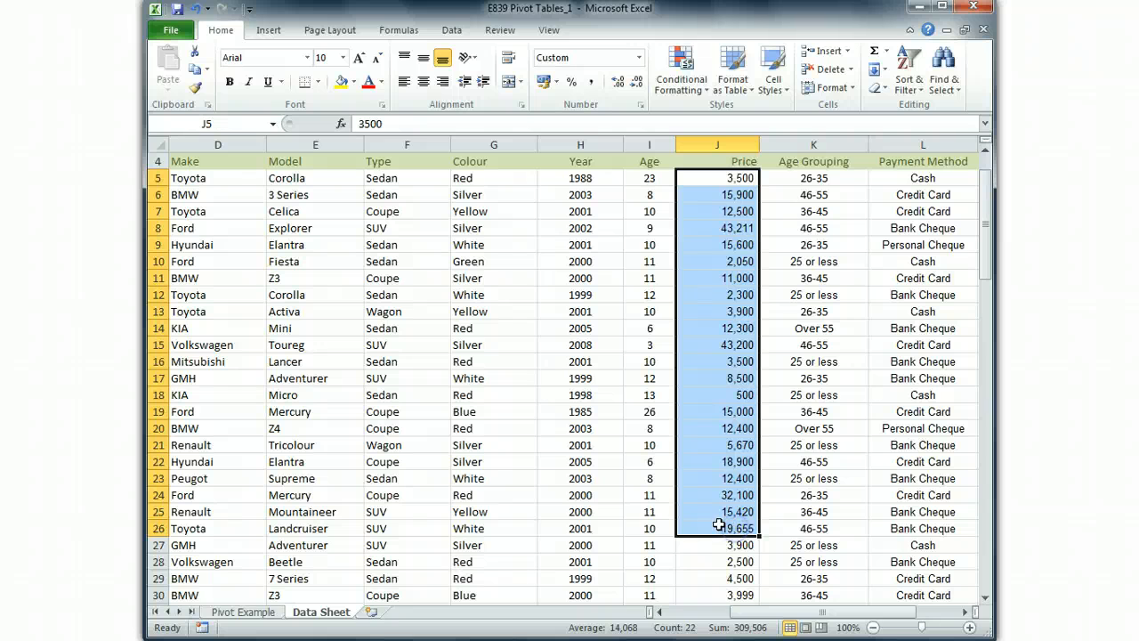
pyautogui.click(258, 612)
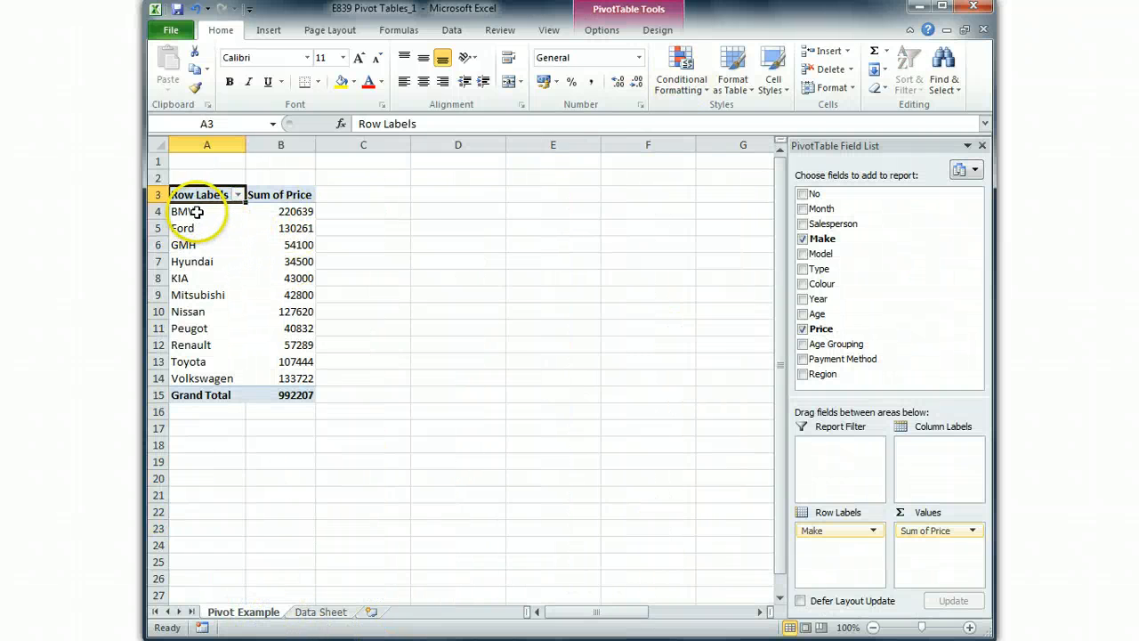
pyautogui.click(296, 212)
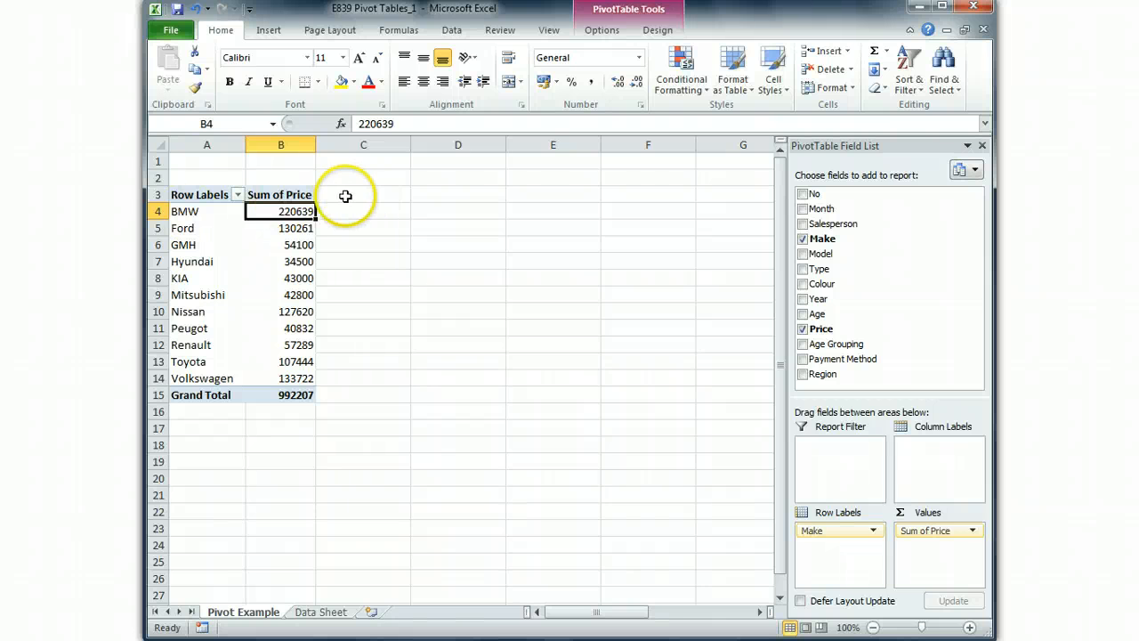
# - Format the Sum of Price values in B4:B15 with the accounting pound format and widen column B
pyautogui.moveTo(291, 212); pyautogui.dragTo(302, 406)
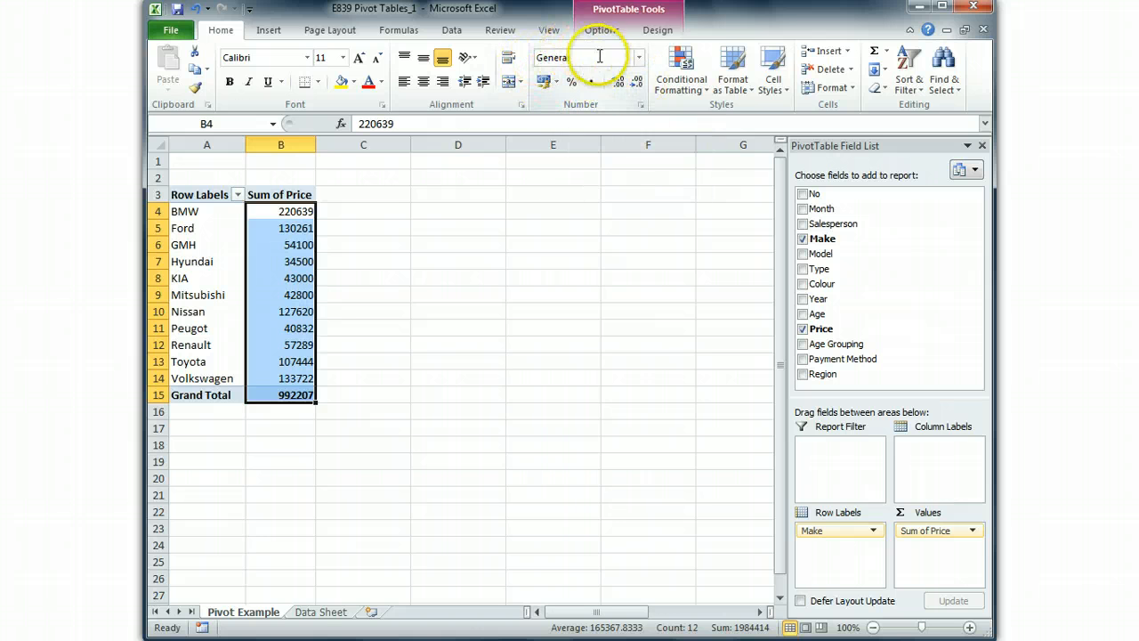
pyautogui.click(545, 83)
pyautogui.moveTo(314, 145); pyautogui.dragTo(341, 145)
pyautogui.click(331, 244)
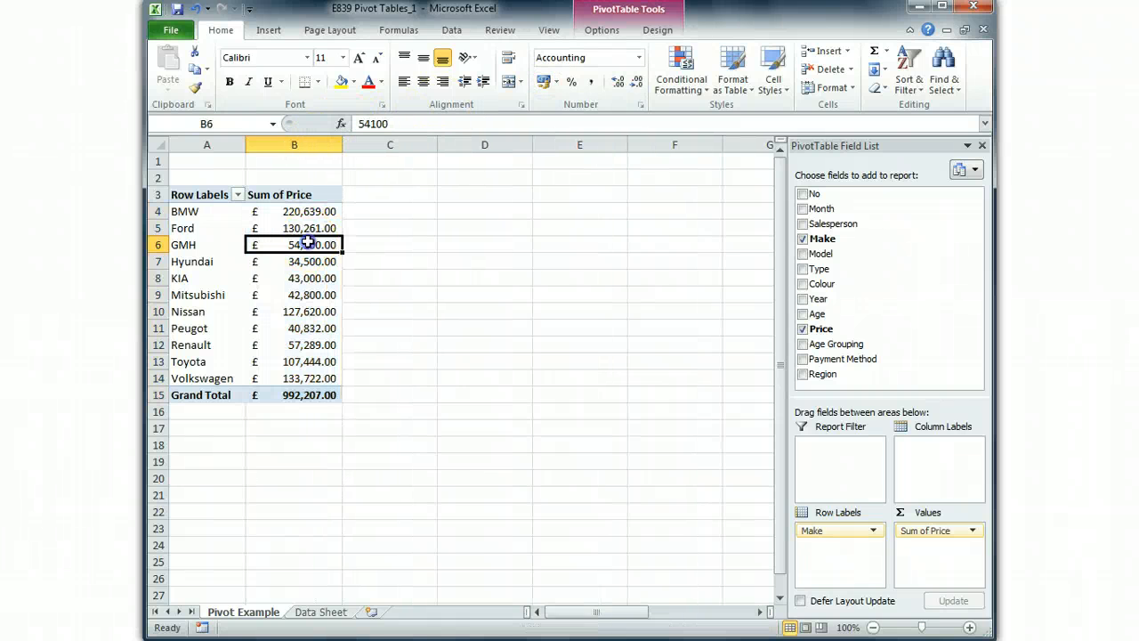
# - Review the formatted totals and sort the pivot table by Sum of Price from smallest to largest
pyautogui.moveTo(315, 211); pyautogui.dragTo(321, 387)
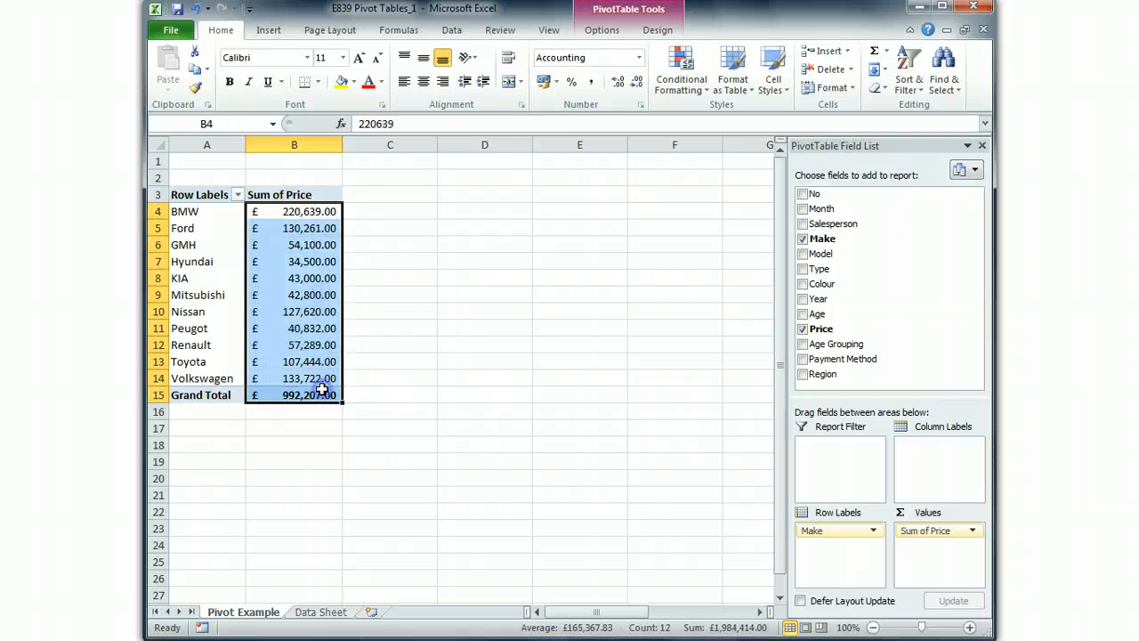
pyautogui.click(305, 291)
pyautogui.click(305, 210)
pyautogui.click(309, 243)
pyautogui.click(310, 328)
pyautogui.click(303, 212)
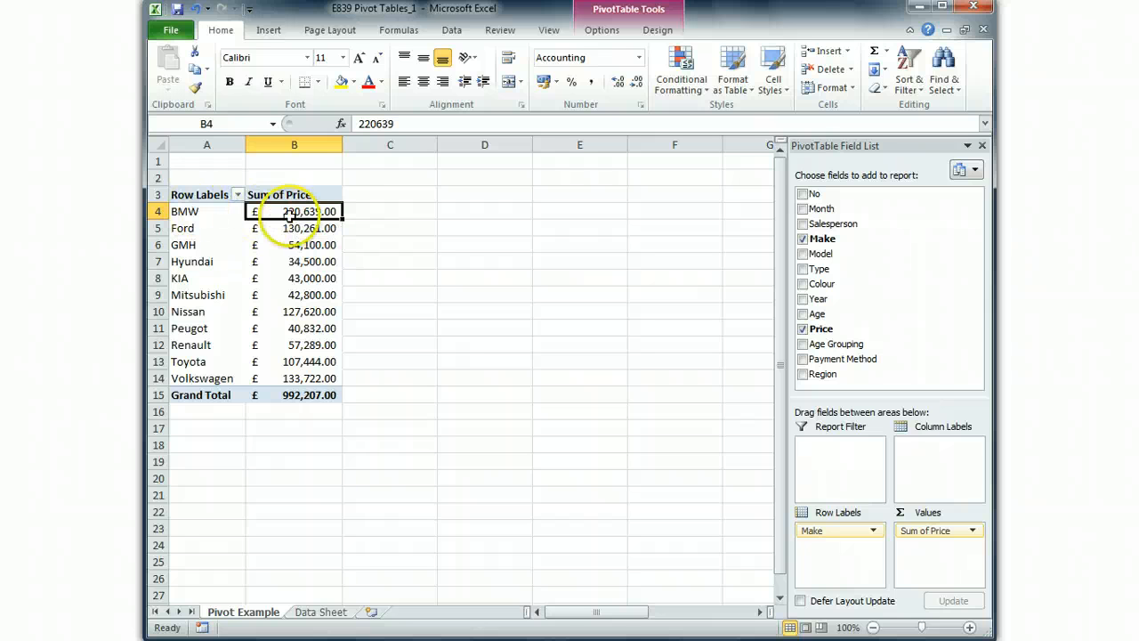
pyautogui.click(305, 241)
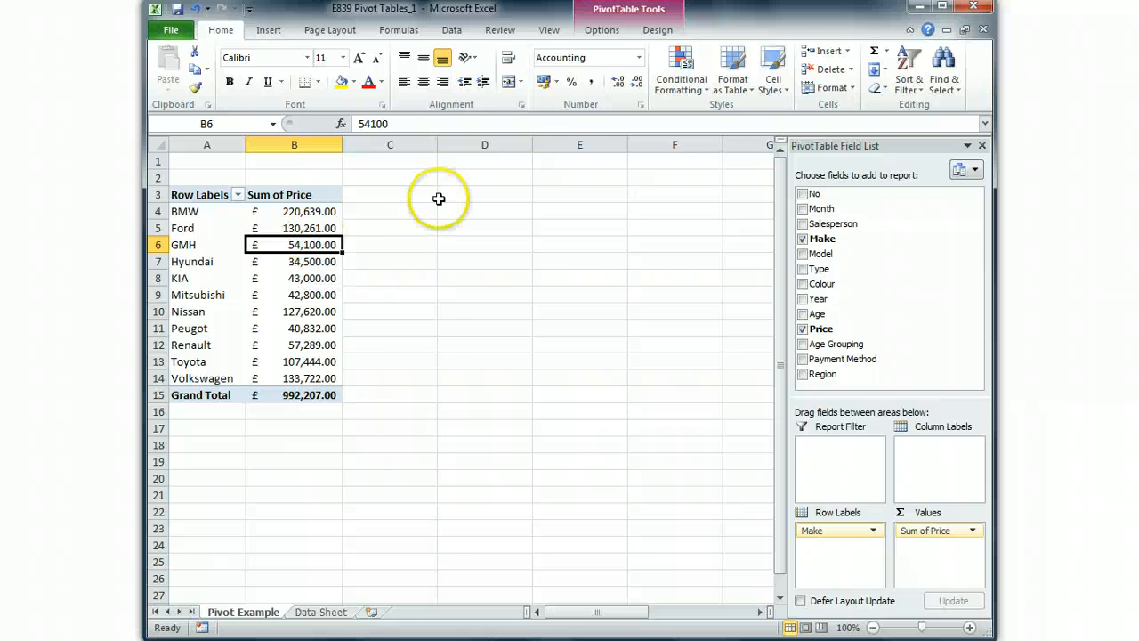
pyautogui.click(299, 228)
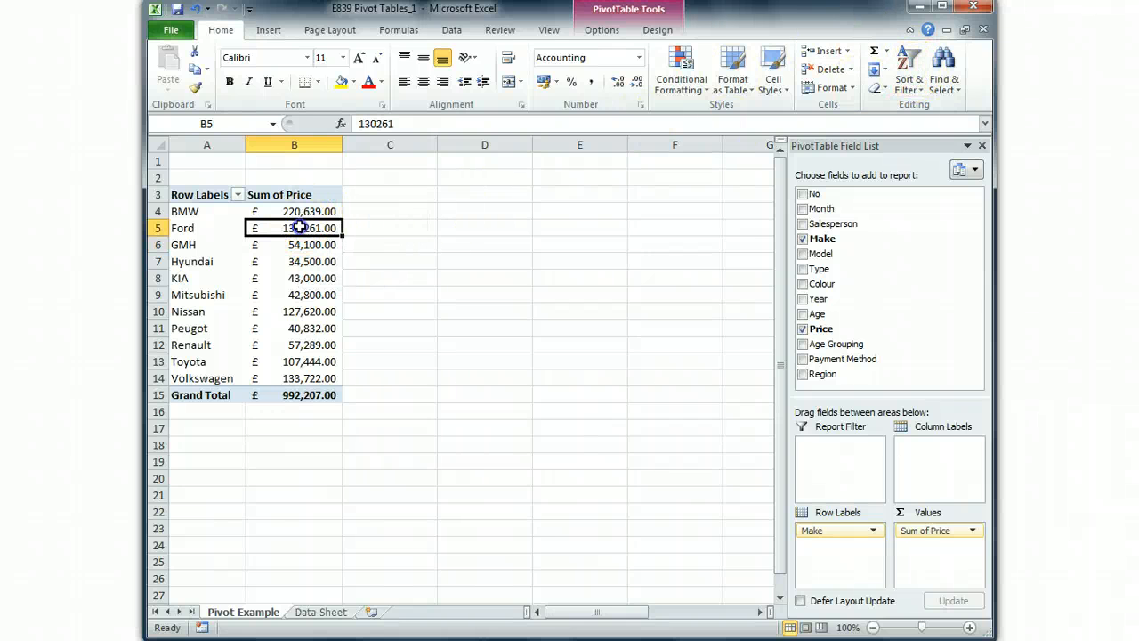
pyautogui.click(908, 87)
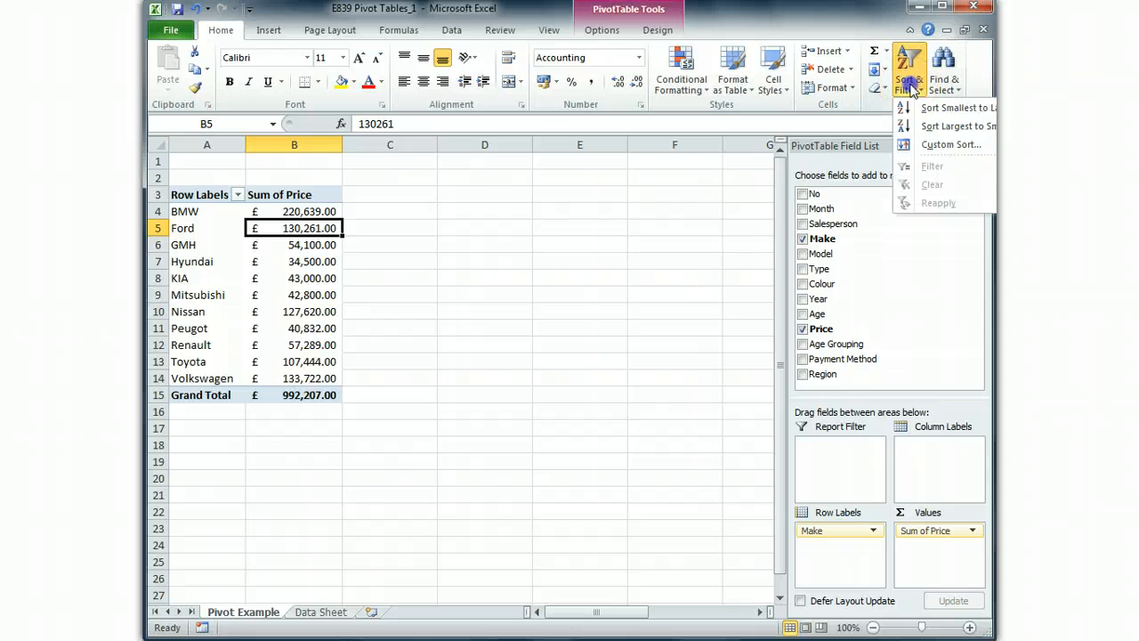
pyautogui.click(939, 108)
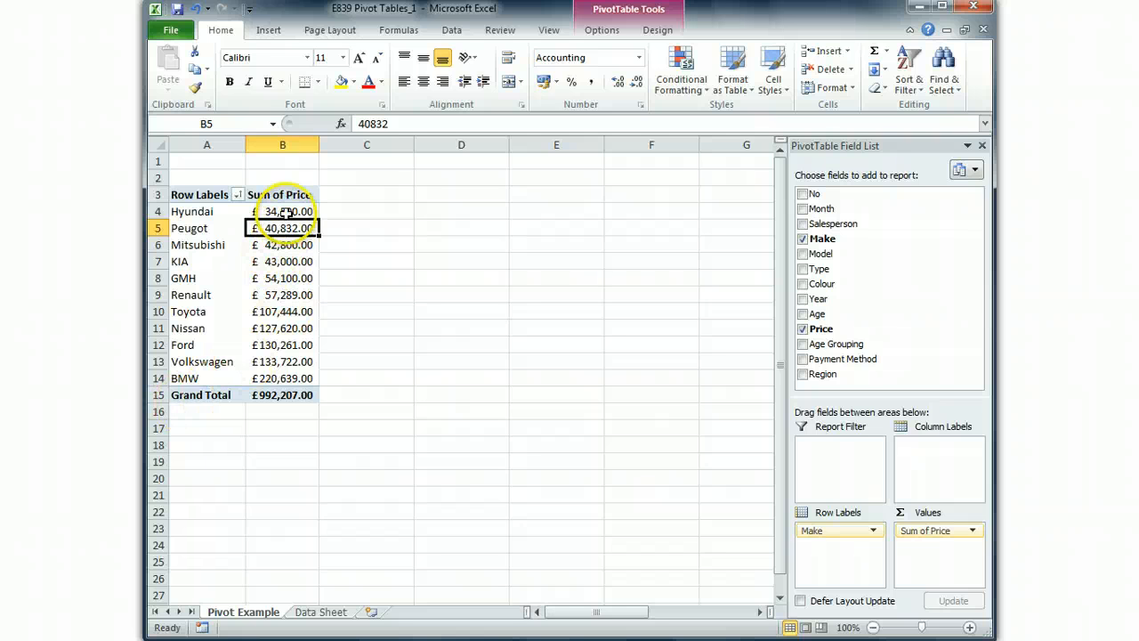
# - Examine the sorted Sum of Price values, comparing the lowest-selling make with the highest-selling one
pyautogui.click(286, 295)
pyautogui.click(292, 361)
pyautogui.click(290, 378)
pyautogui.click(290, 345)
pyautogui.click(287, 311)
pyautogui.click(287, 277)
pyautogui.click(287, 245)
pyautogui.click(281, 213)
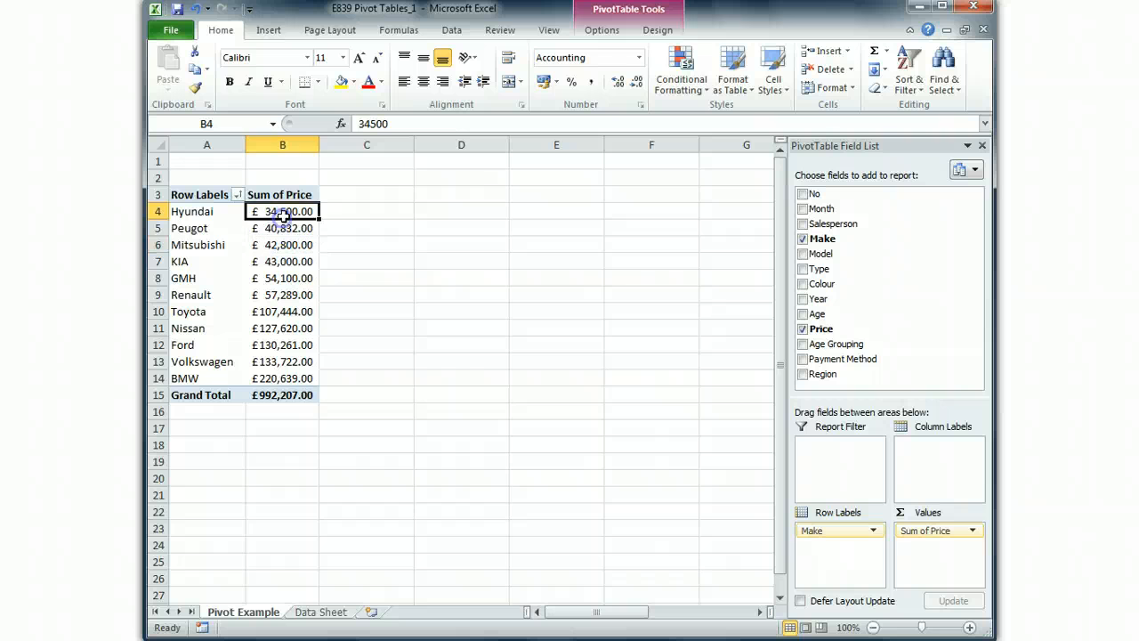
pyautogui.moveTo(283, 214)
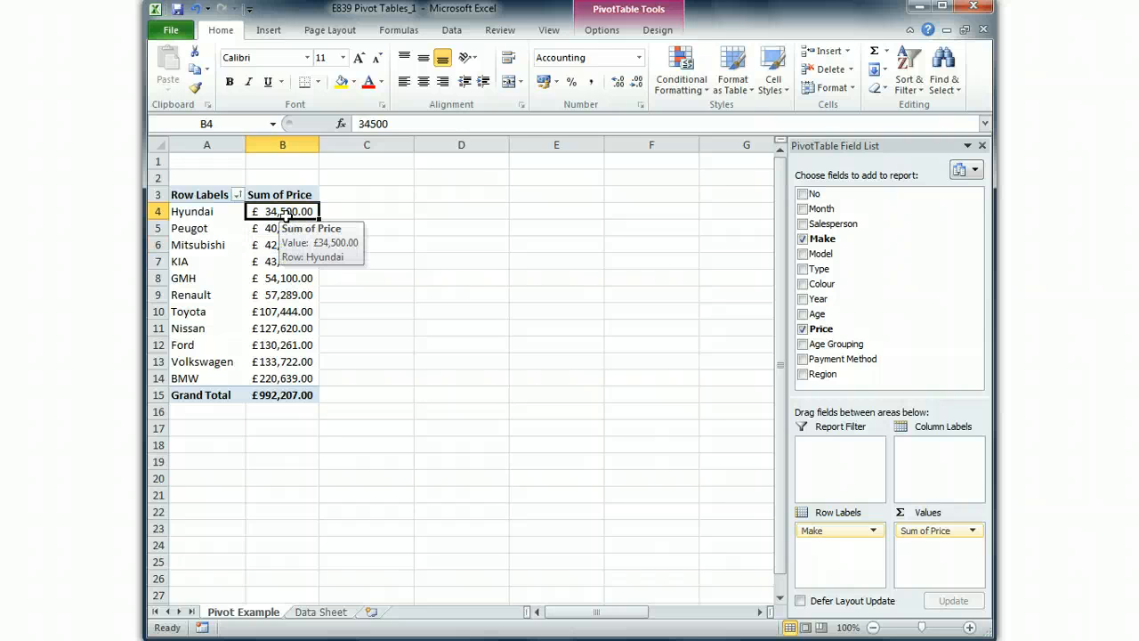
pyautogui.click(297, 377)
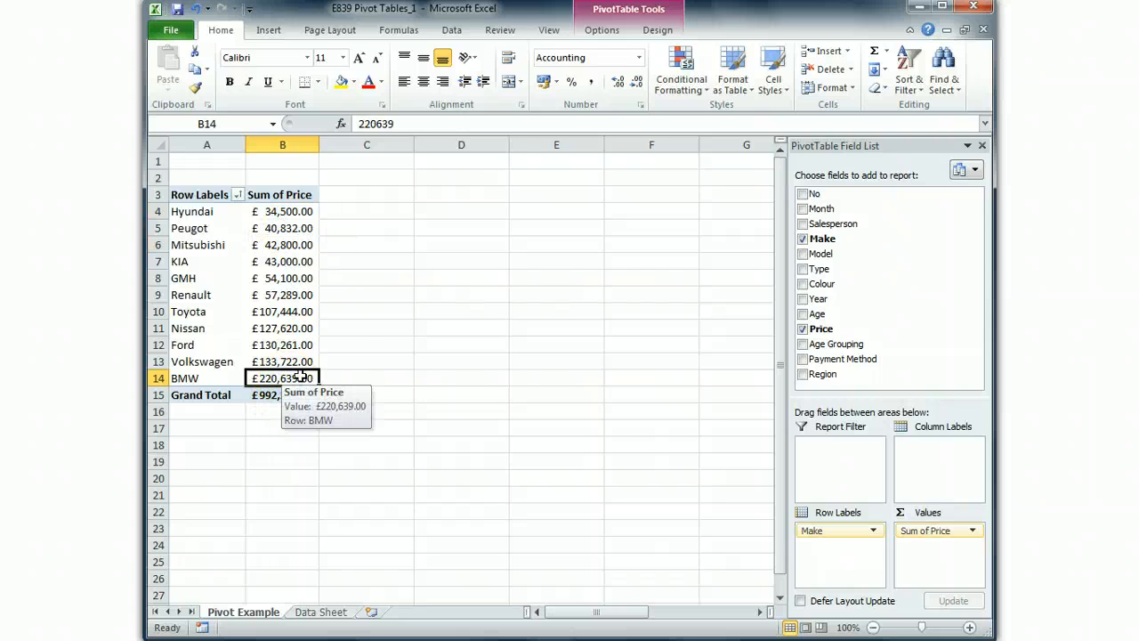
pyautogui.click(285, 214)
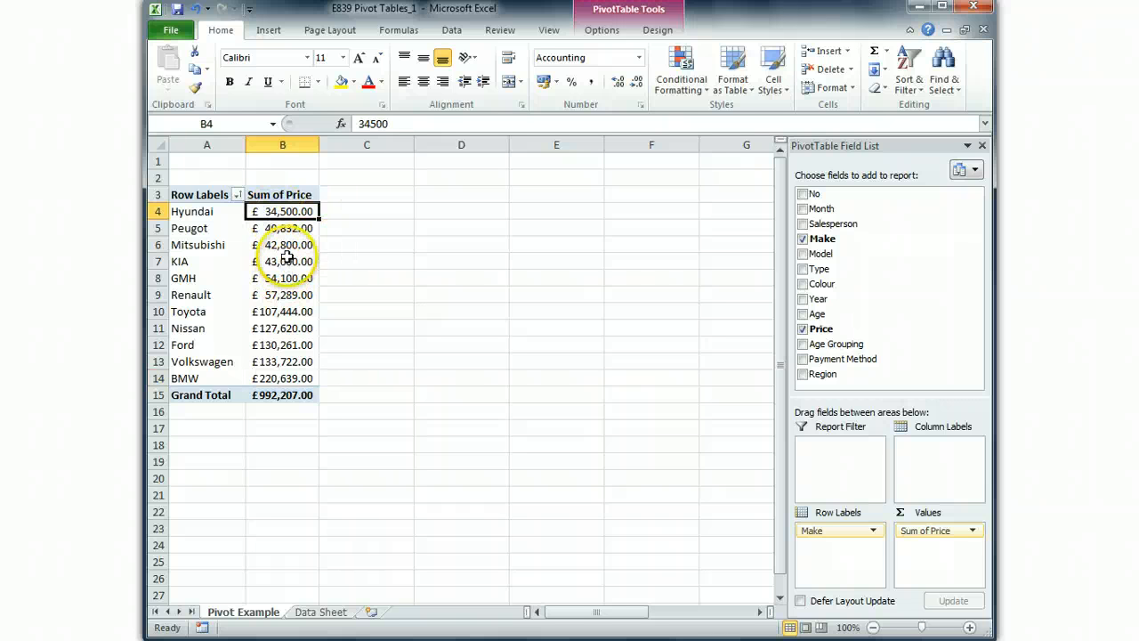
pyautogui.moveTo(275, 256)
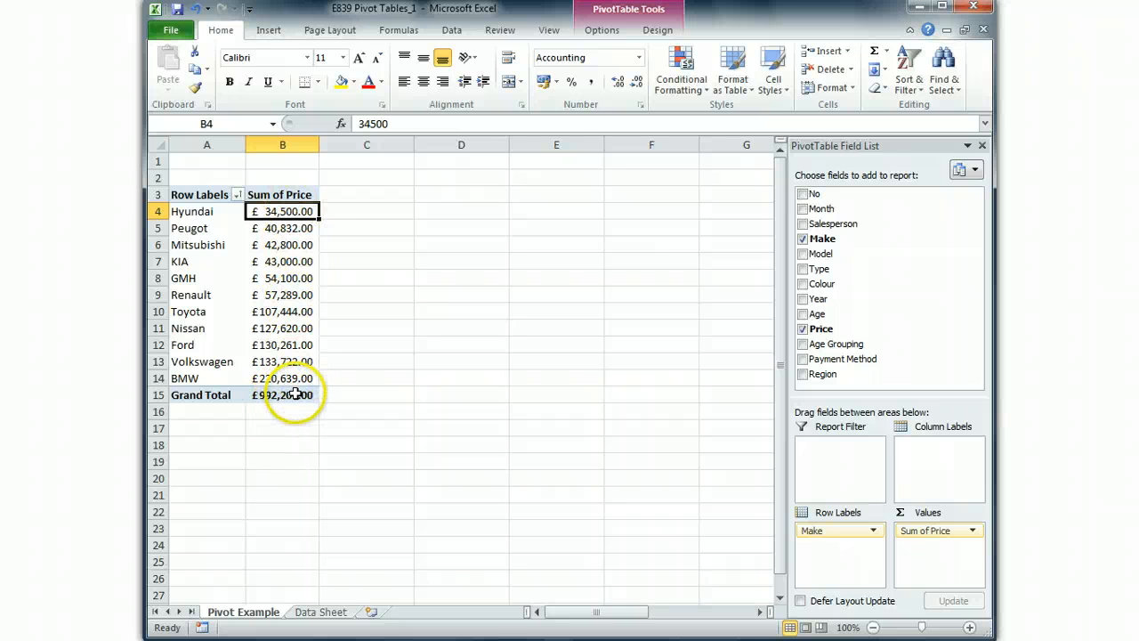
# - Change the Sum of Price value field to summarise by Count
pyautogui.rightClick(288, 196)
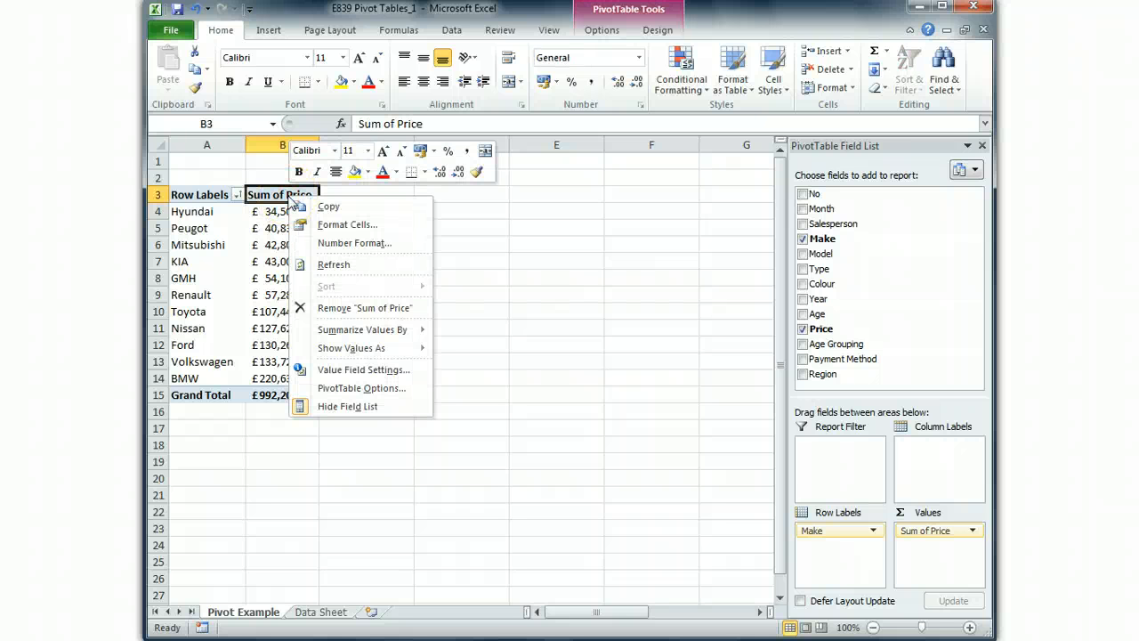
pyautogui.click(363, 369)
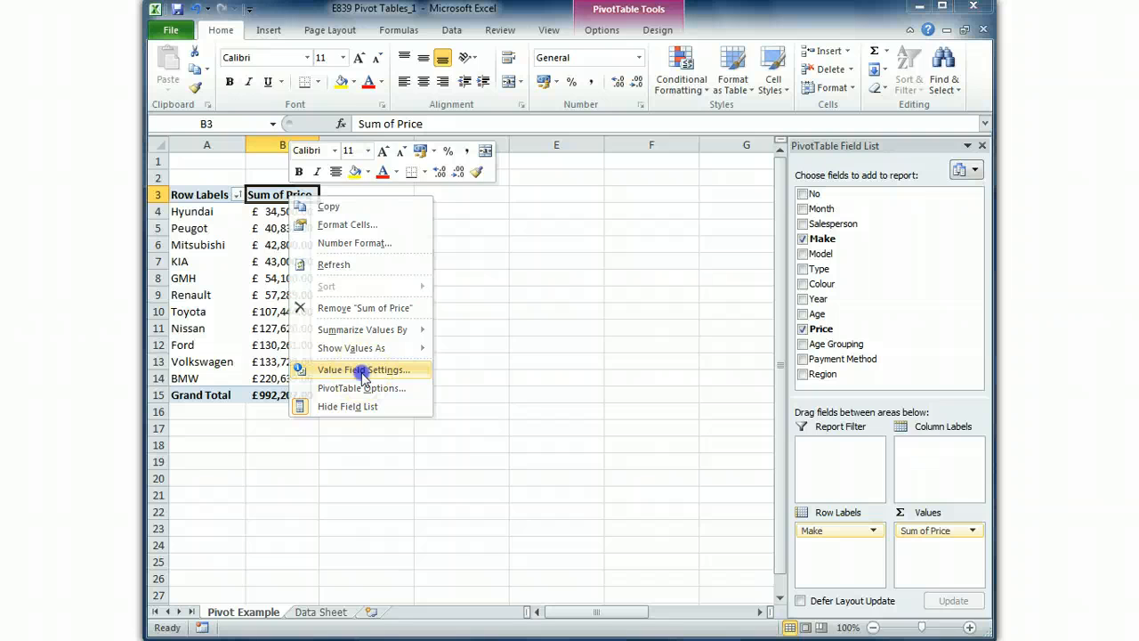
pyautogui.moveTo(331, 240); pyautogui.dragTo(478, 204)
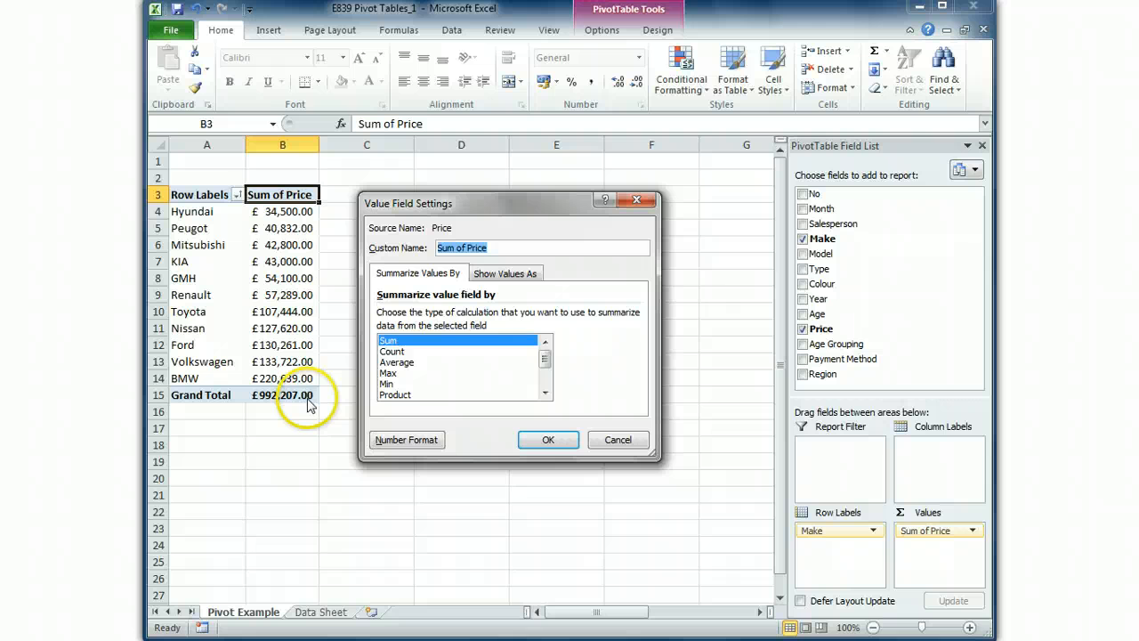
pyautogui.click(391, 351)
pyautogui.click(538, 440)
# - Format the Count of Price values in B4:B15 with comma style and no decimal places
pyautogui.moveTo(284, 211); pyautogui.dragTo(300, 392)
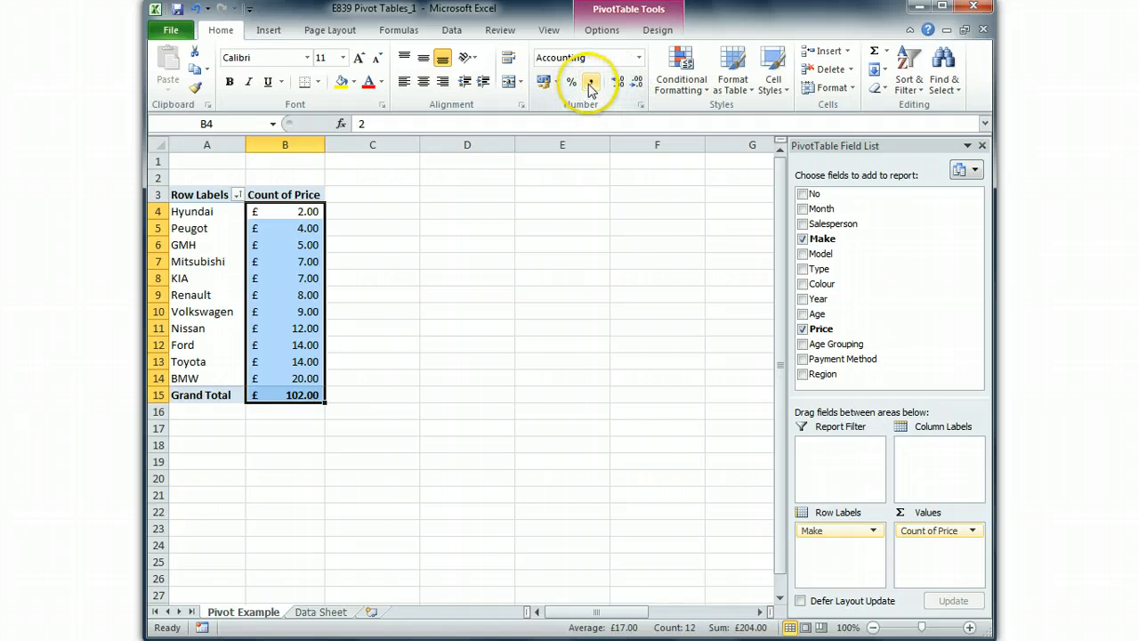
pyautogui.click(637, 86)
pyautogui.click(637, 86)
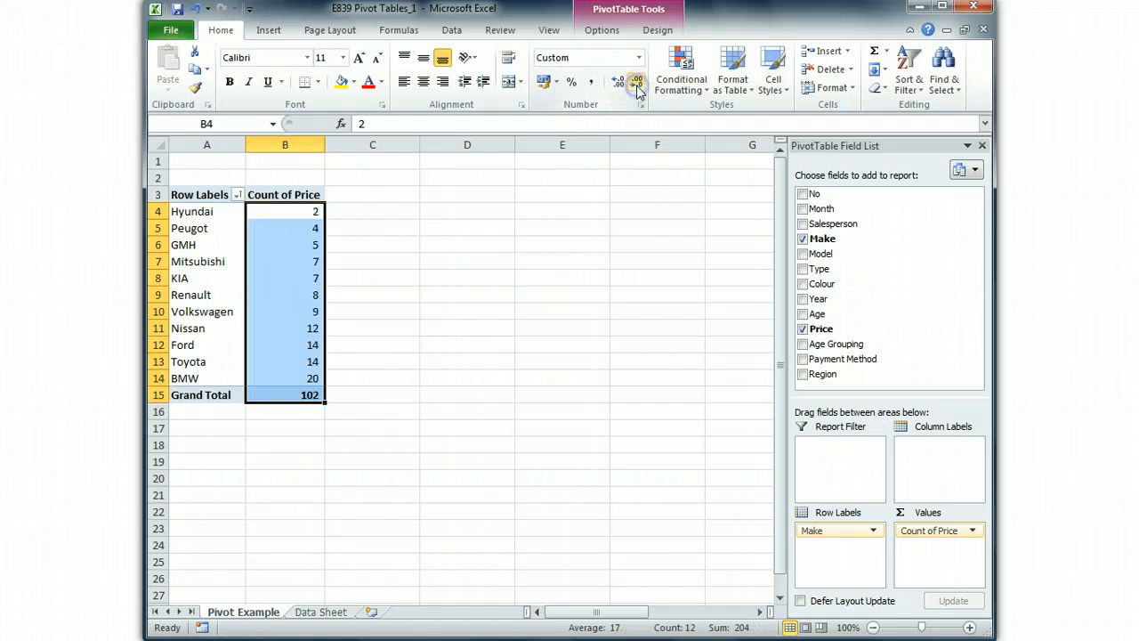
pyautogui.click(399, 231)
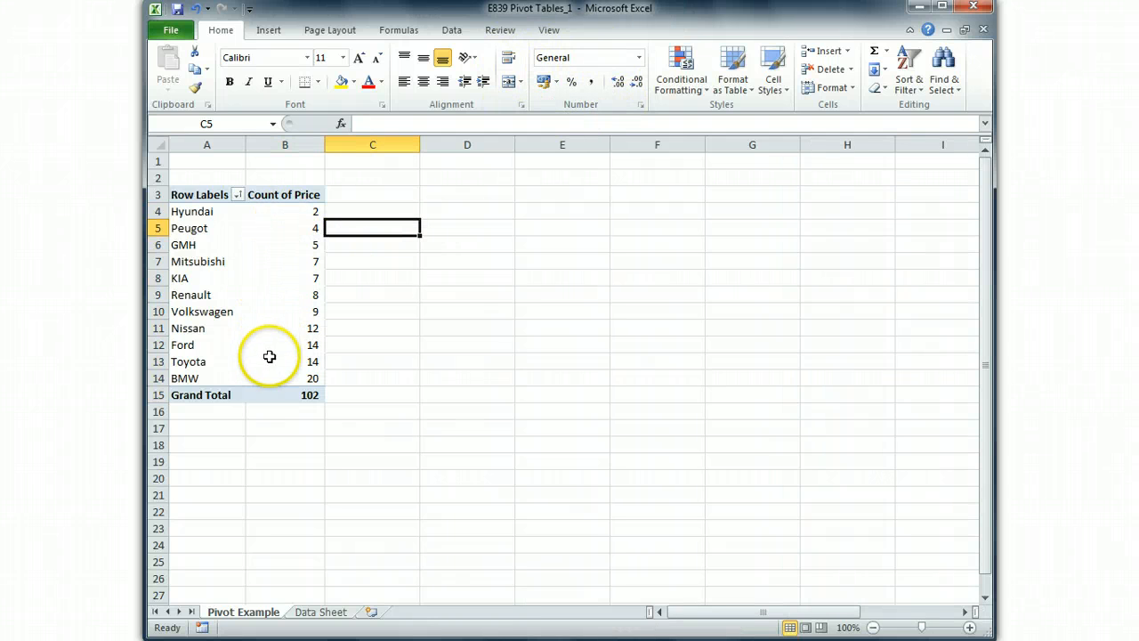
# - Examine how many cars were sold per make in the Count of Price column, from Hyundai through BMW
pyautogui.click(285, 220)
pyautogui.click(285, 245)
pyautogui.click(283, 294)
pyautogui.click(285, 378)
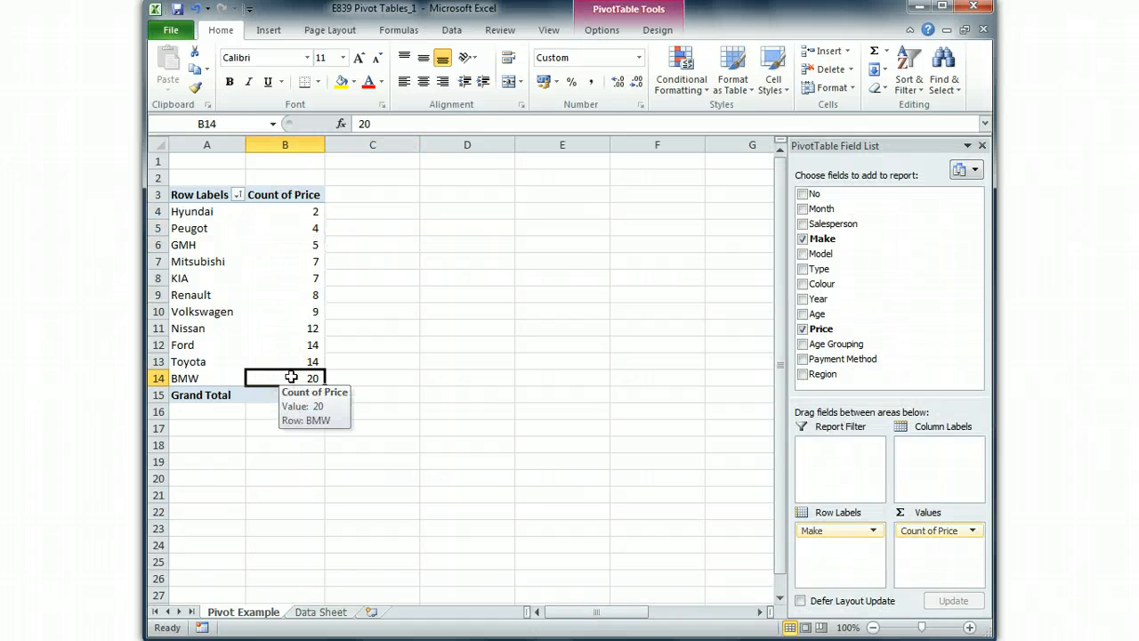
pyautogui.click(286, 362)
pyautogui.click(294, 377)
pyautogui.click(298, 361)
pyautogui.click(297, 329)
pyautogui.click(293, 377)
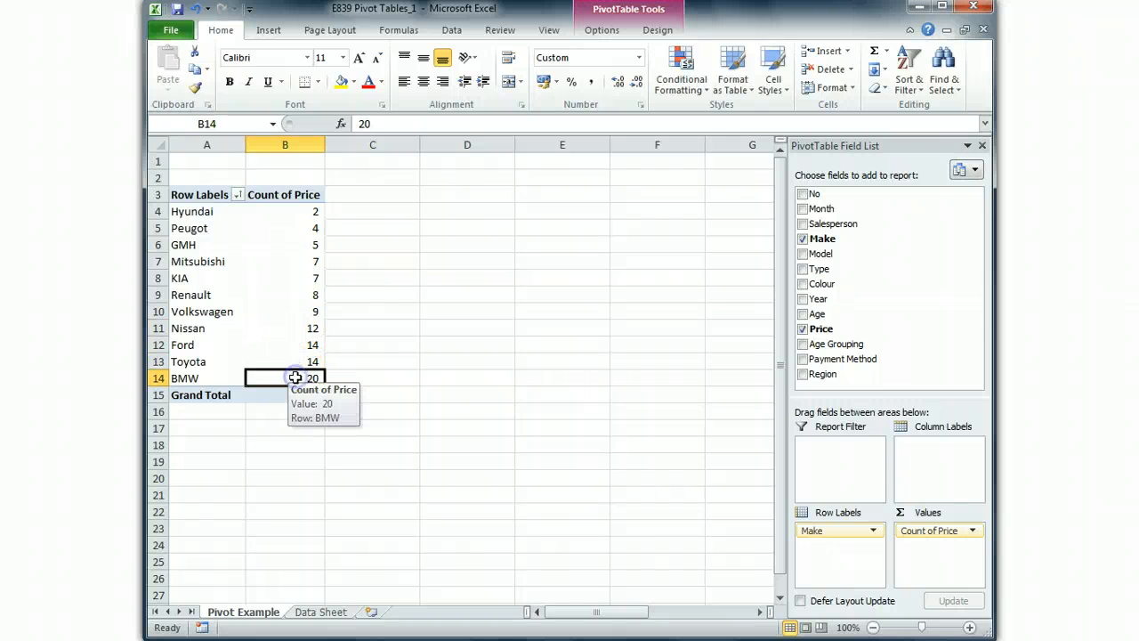
pyautogui.click(298, 210)
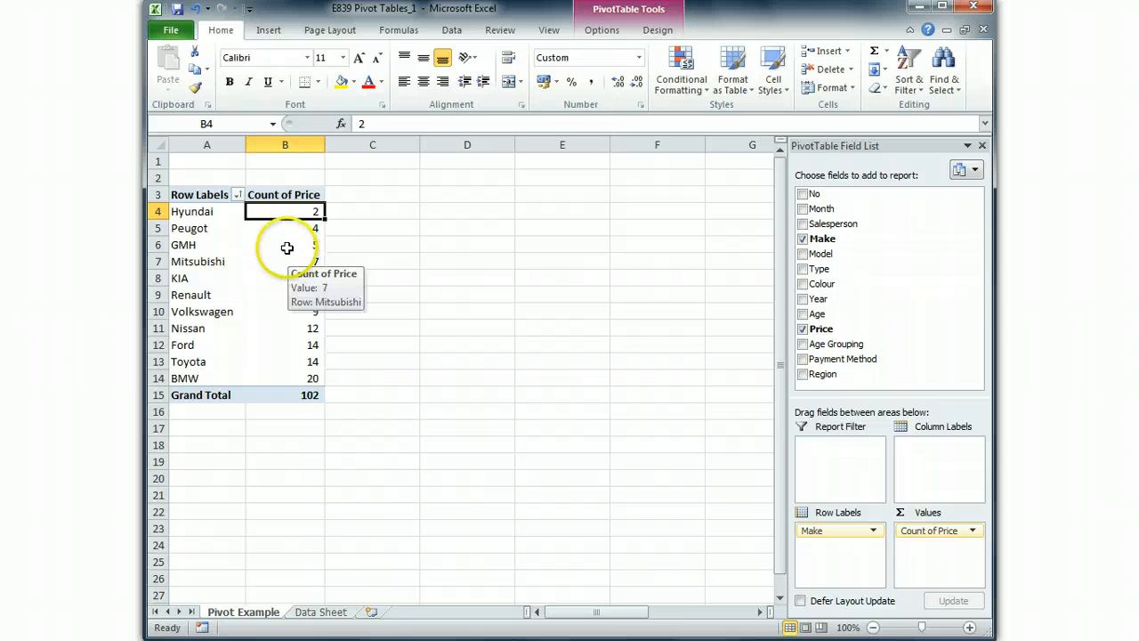
# - Change the Price value field to summarise by Average and review the average prices per make
pyautogui.rightClick(279, 195)
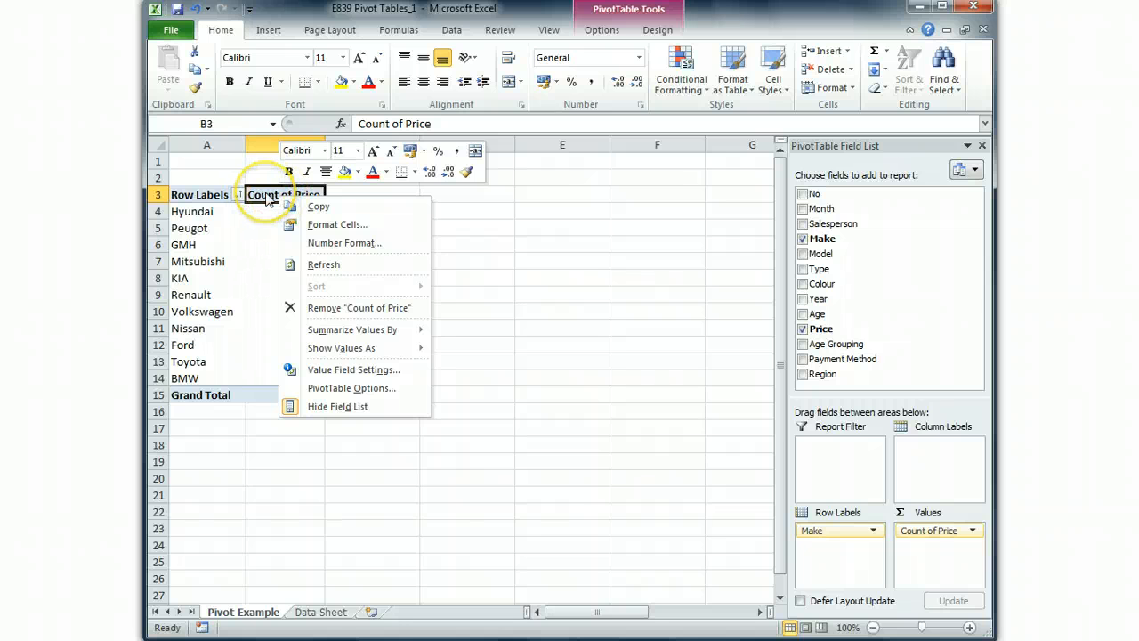
pyautogui.click(344, 369)
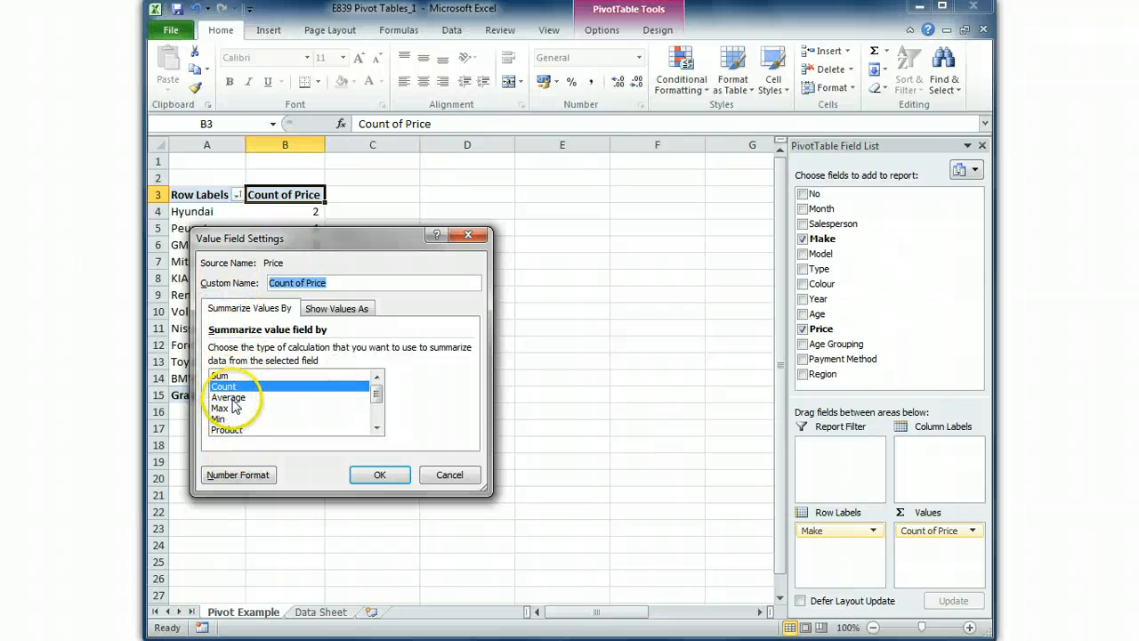
pyautogui.click(228, 397)
pyautogui.click(377, 474)
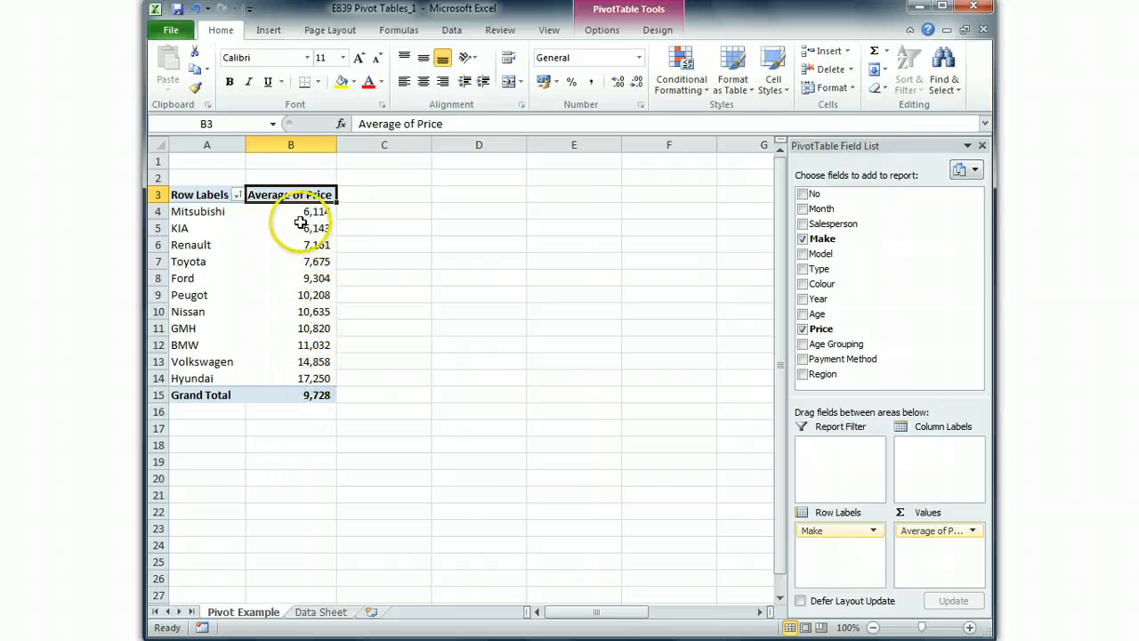
pyautogui.moveTo(304, 378)
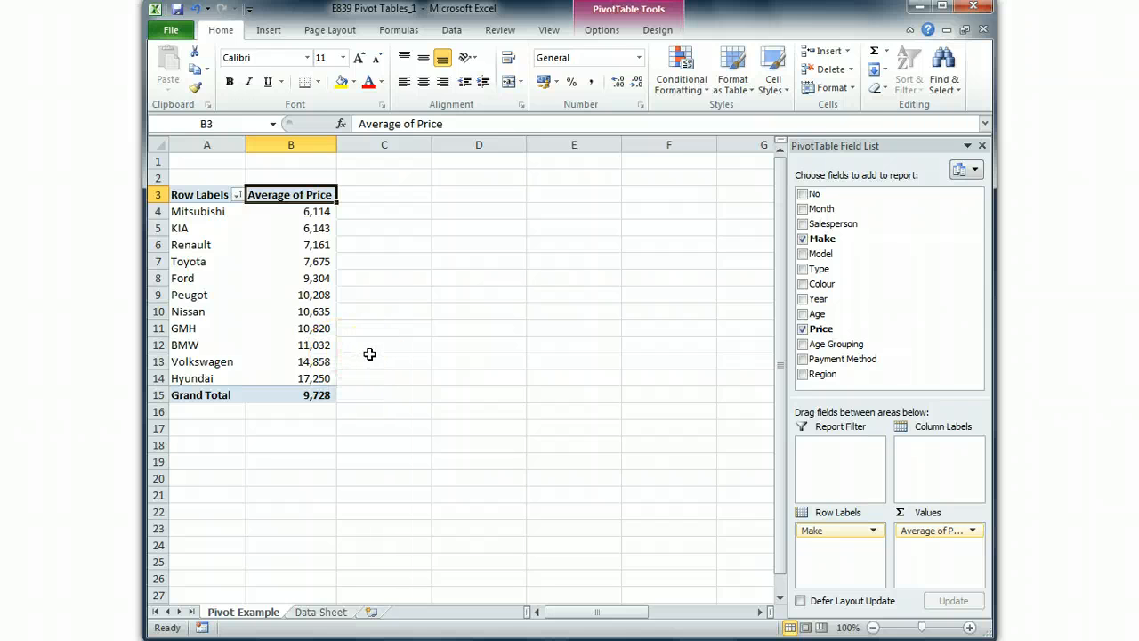
pyautogui.moveTo(310, 210); pyautogui.dragTo(314, 395)
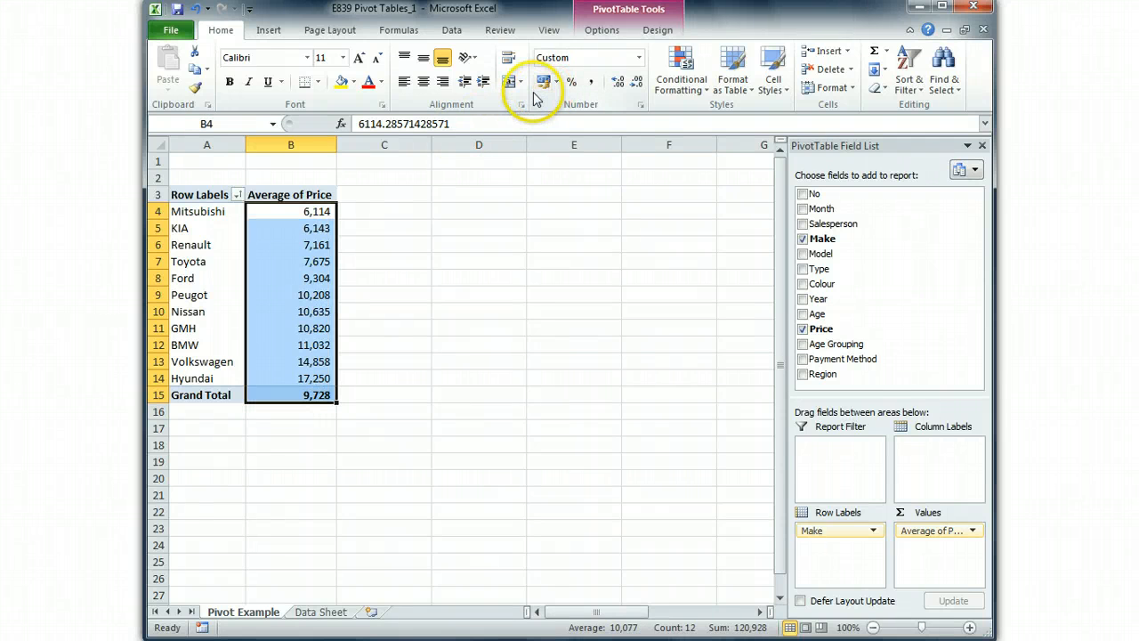
# - Switch the Average of Price value field back to summarising by Count
pyautogui.rightClick(302, 196)
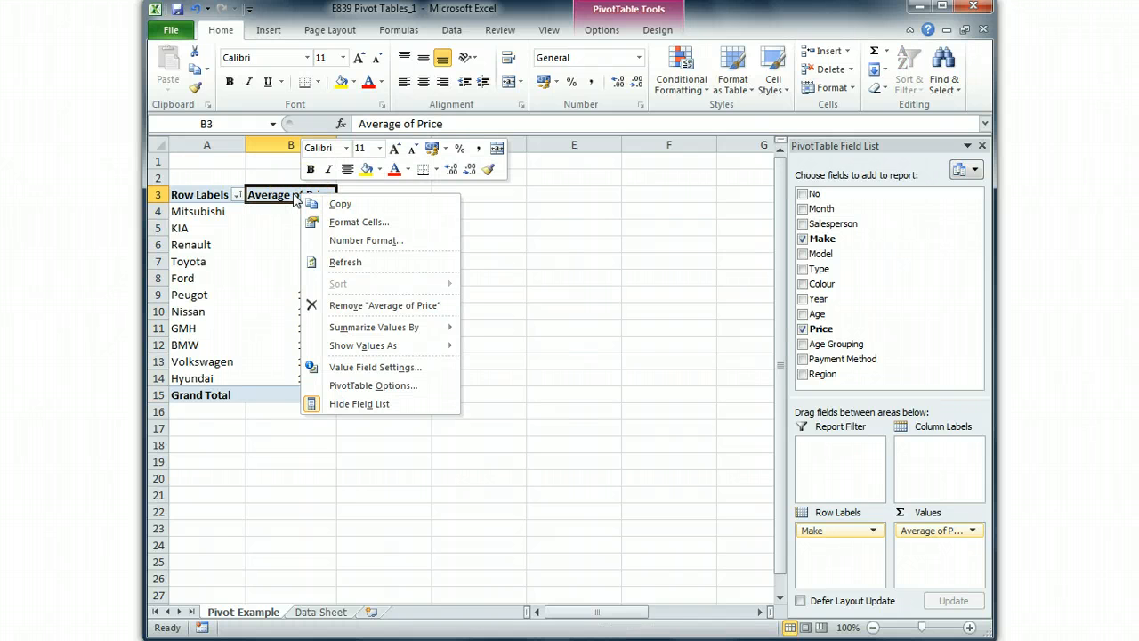
pyautogui.click(352, 366)
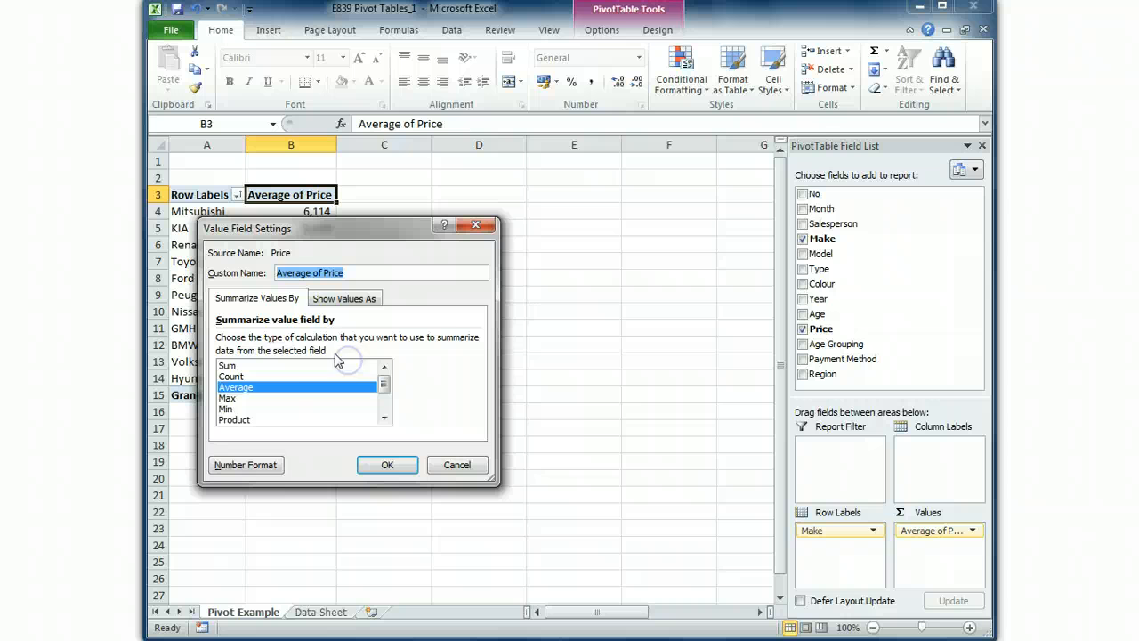
pyautogui.click(232, 375)
pyautogui.click(387, 464)
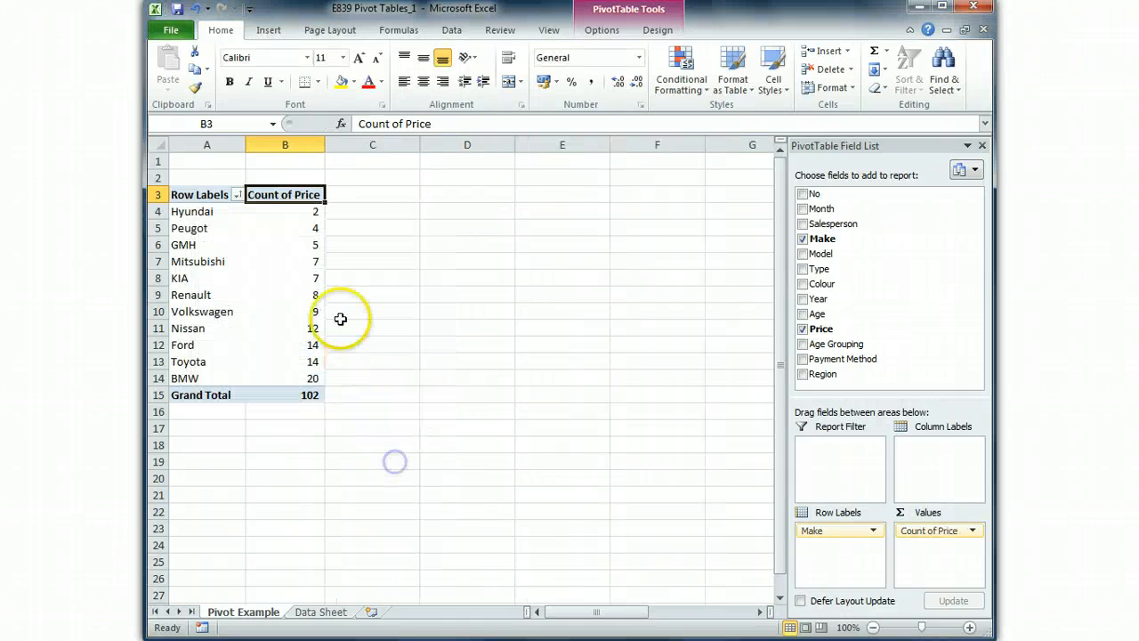
pyautogui.click(304, 243)
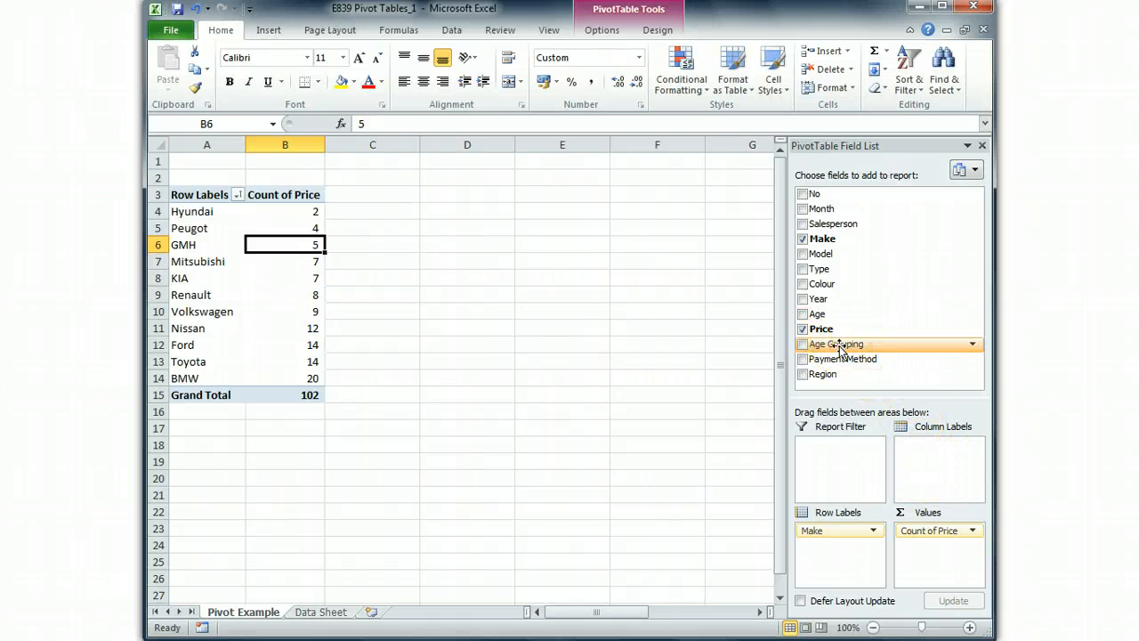
# - Add the Salesperson field to the pivot table's column labels and compare the grand totals of the three salespeople
pyautogui.moveTo(831, 346); pyautogui.dragTo(934, 456)
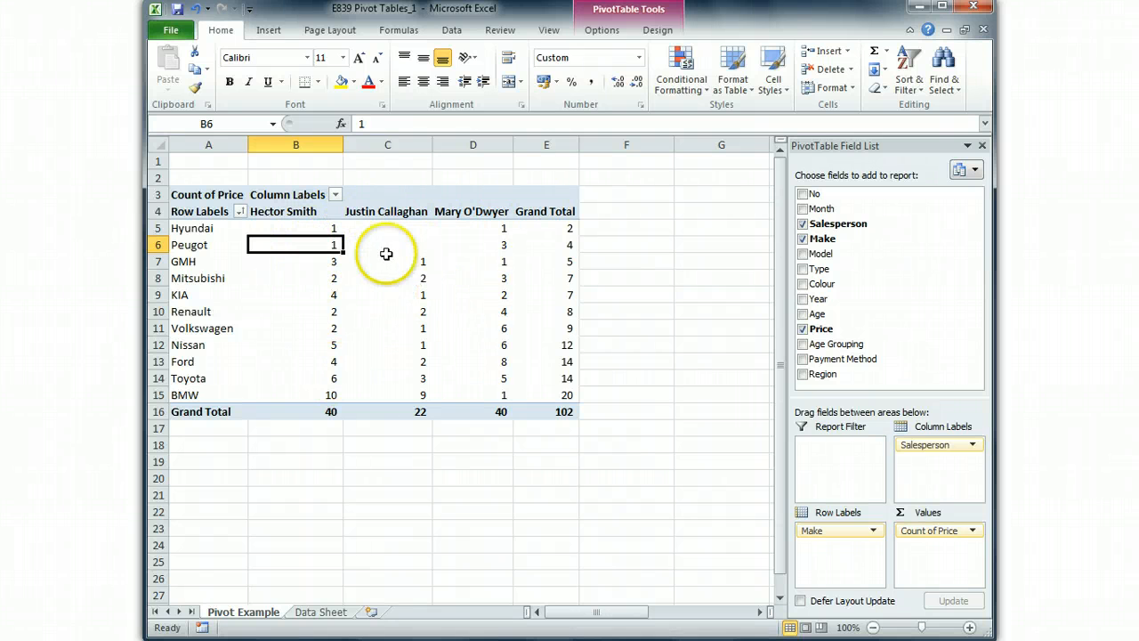
pyautogui.click(297, 310)
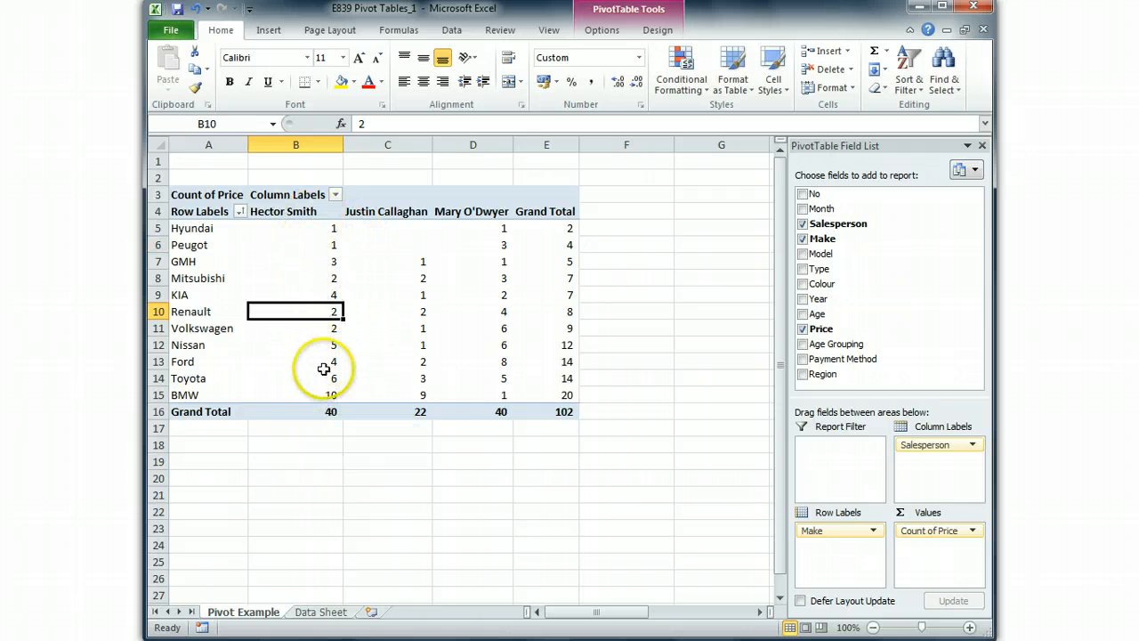
pyautogui.click(321, 411)
pyautogui.click(488, 416)
pyautogui.click(318, 414)
pyautogui.click(475, 415)
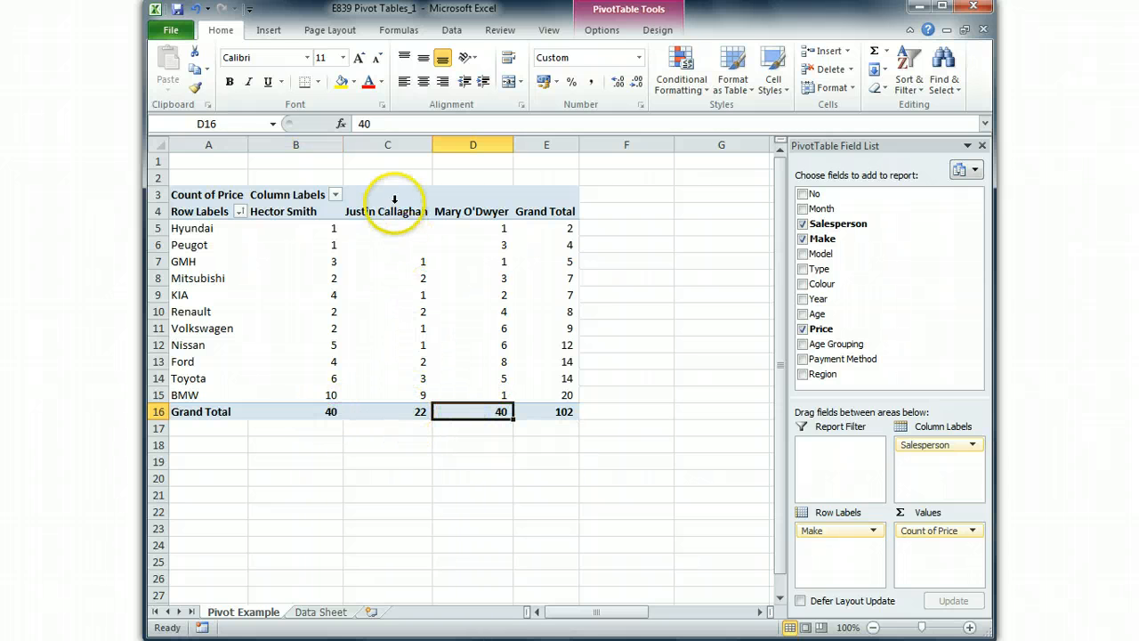
pyautogui.click(409, 410)
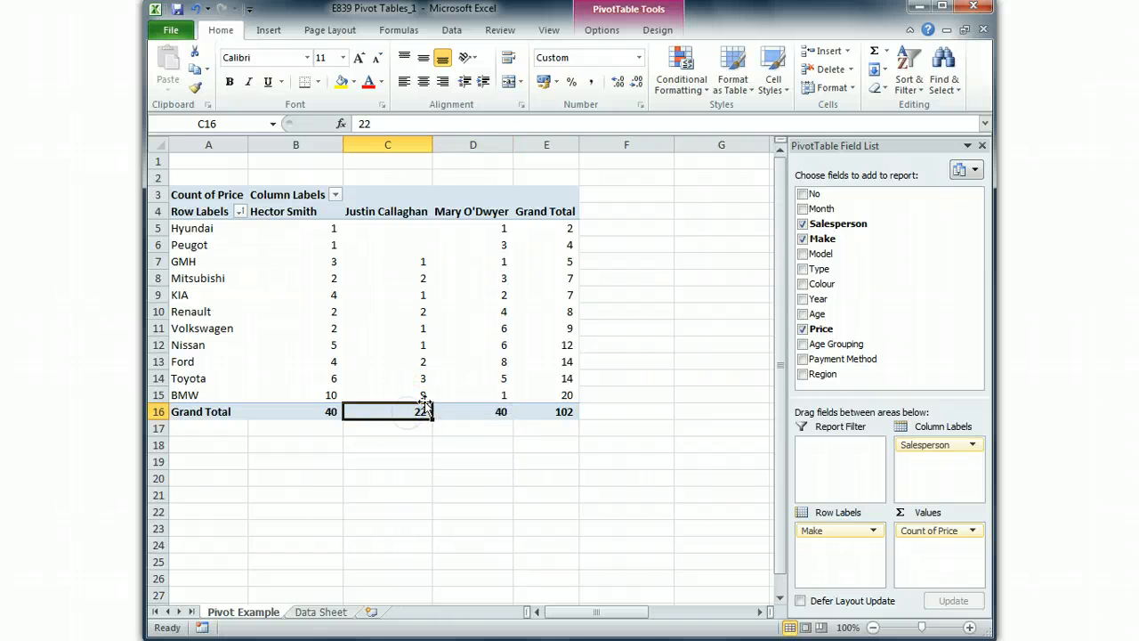
# - Examine the number of cars sold per make by each salesperson and the make totals in the Grand Total column
pyautogui.click(407, 312)
pyautogui.click(503, 277)
pyautogui.click(501, 328)
pyautogui.click(331, 324)
pyautogui.click(333, 310)
pyautogui.moveTo(389, 309)
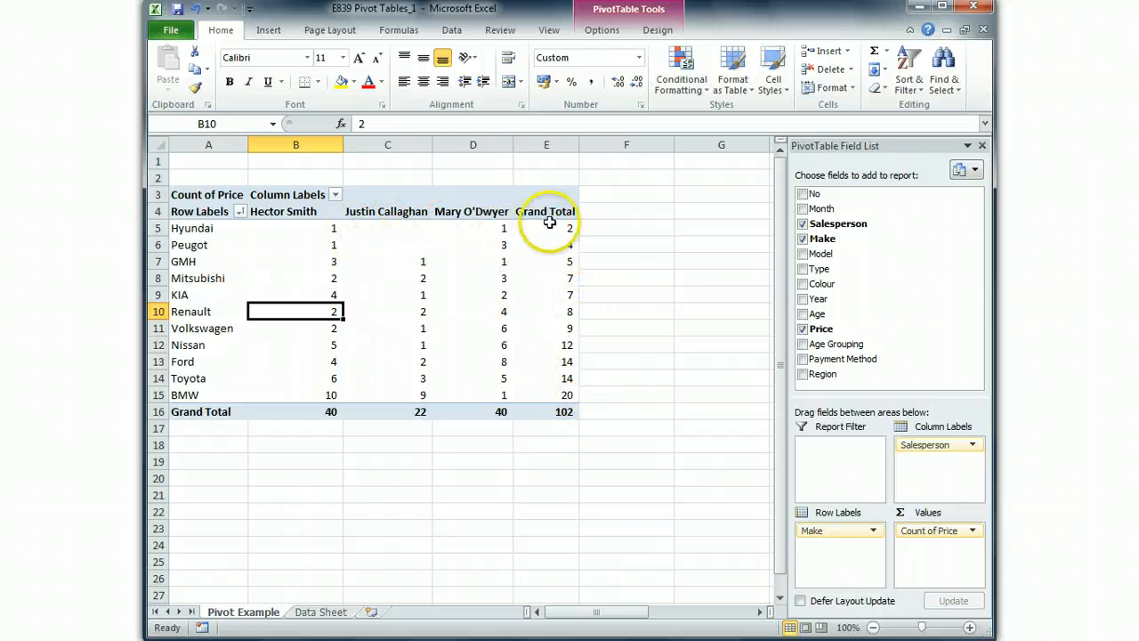
pyautogui.moveTo(562, 229); pyautogui.dragTo(577, 414)
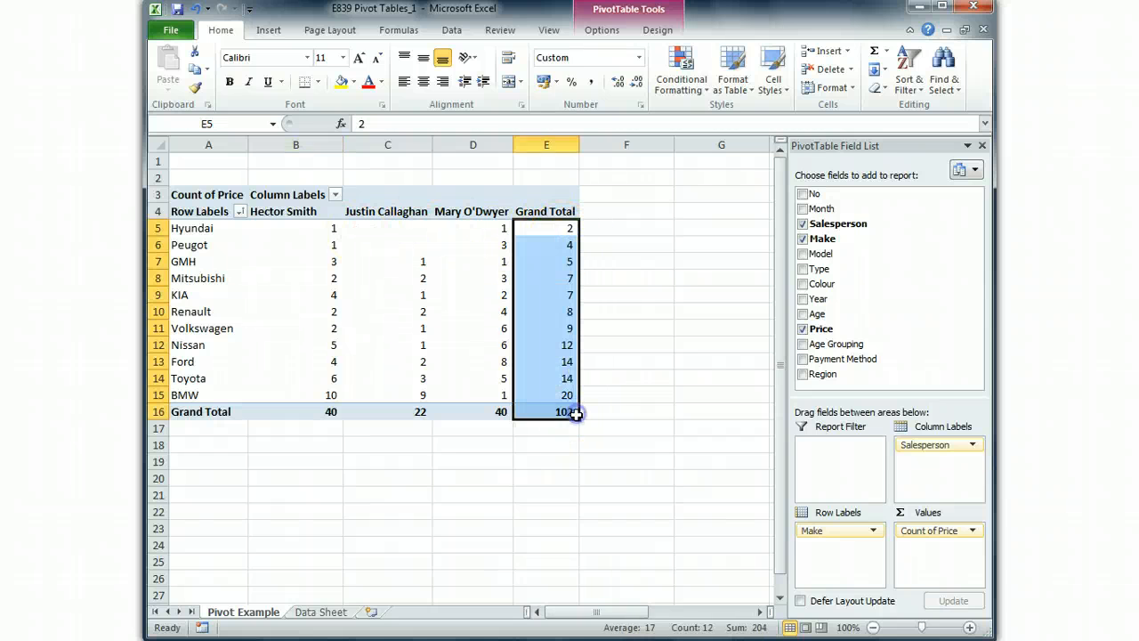
pyautogui.click(553, 357)
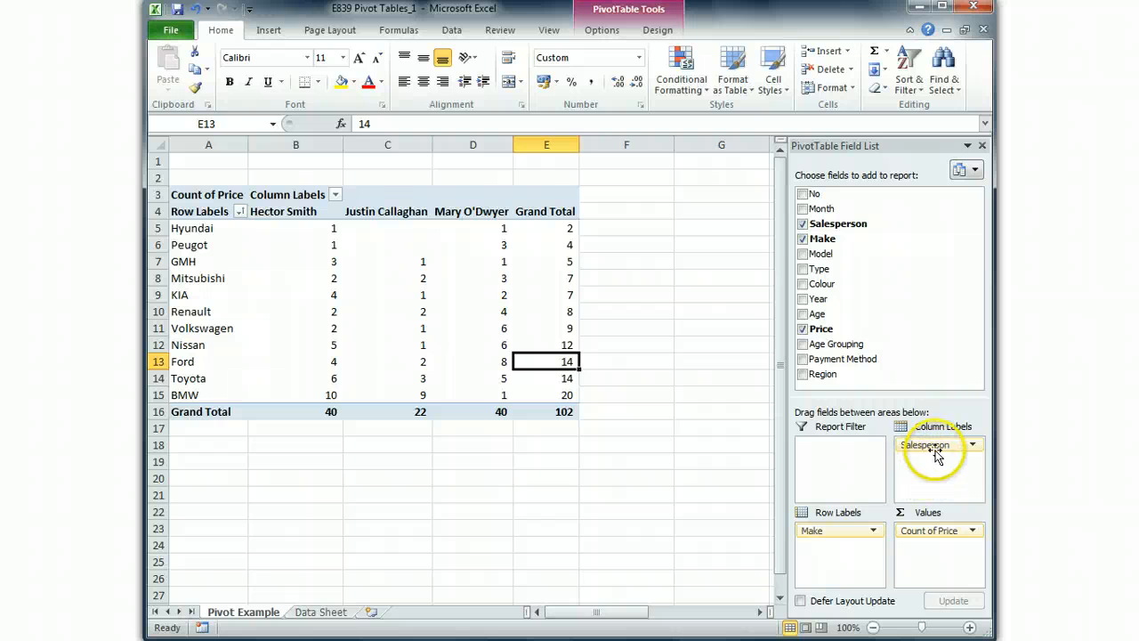
# - Replace Salesperson with Age Grouping in the pivot table's column labels and compare the grand totals of the 25 or less and Over 55 groups
pyautogui.moveTo(930, 445); pyautogui.dragTo(852, 236)
pyautogui.moveTo(895, 342); pyautogui.dragTo(936, 449)
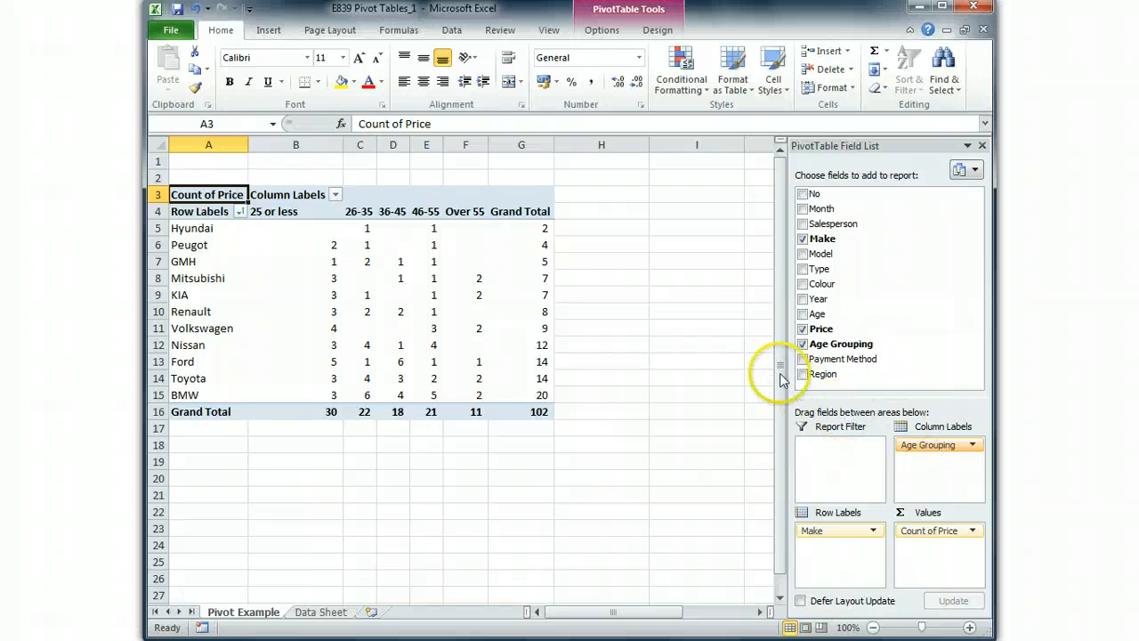
pyautogui.click(325, 414)
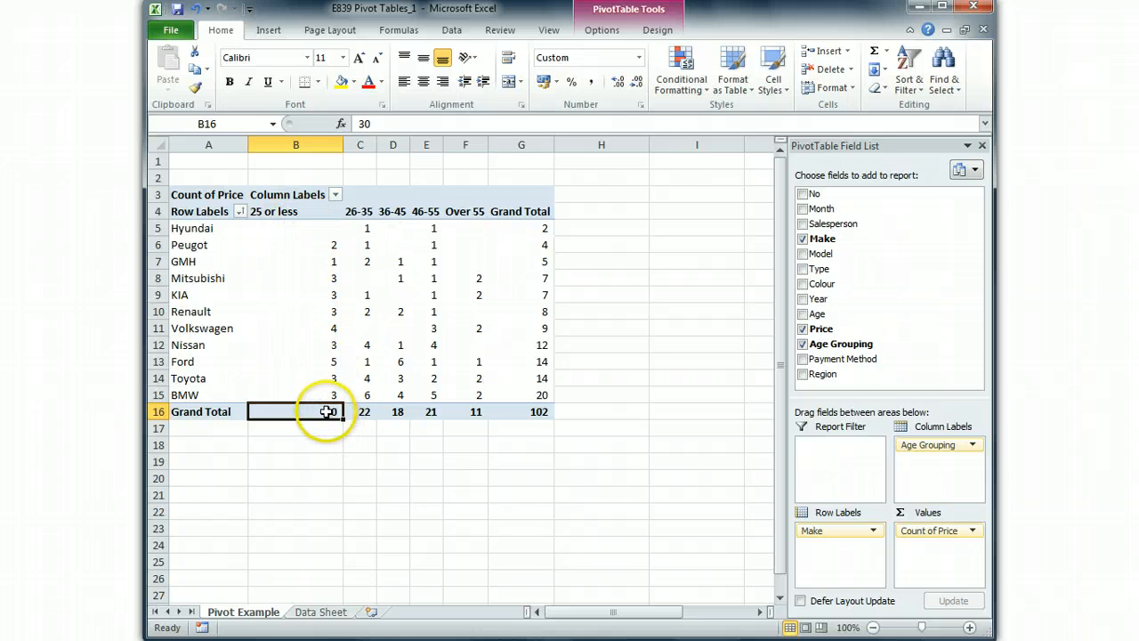
pyautogui.click(478, 412)
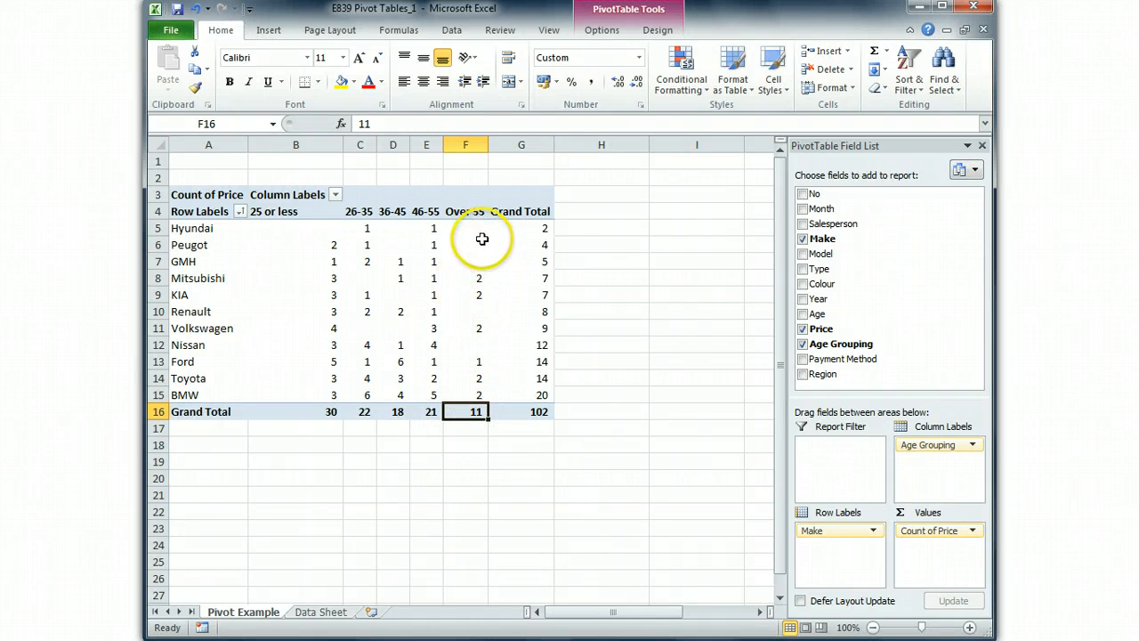
# - Examine which makes were sold to the Over 55 age group, from Mitsubishi through BMW
pyautogui.click(467, 281)
pyautogui.click(469, 295)
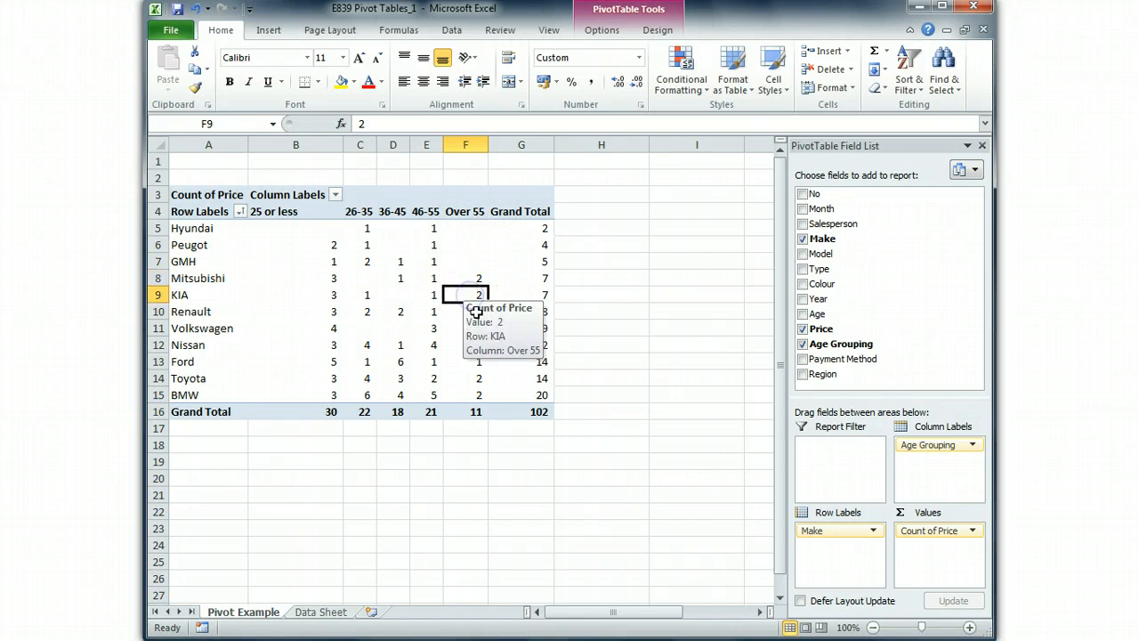
pyautogui.click(472, 330)
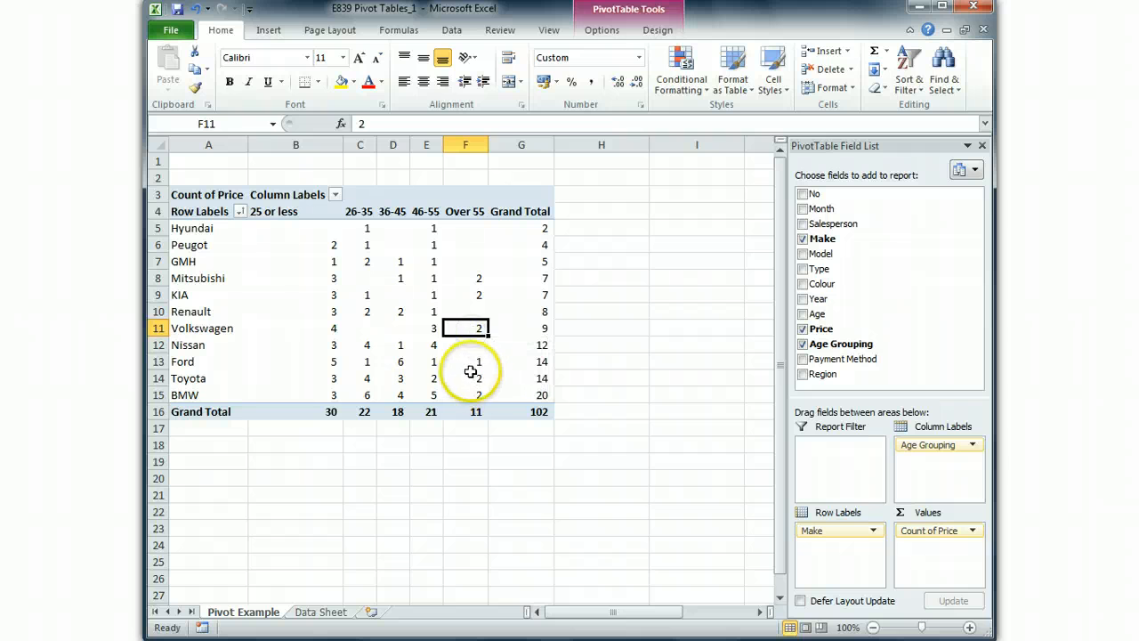
pyautogui.click(465, 360)
pyautogui.click(476, 381)
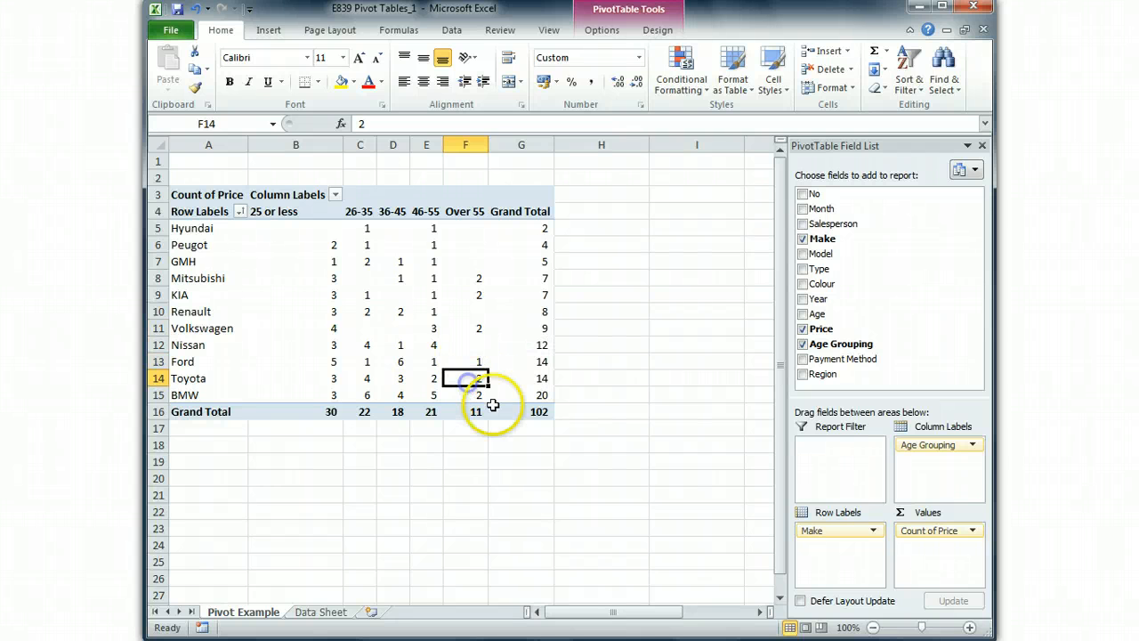
pyautogui.click(472, 396)
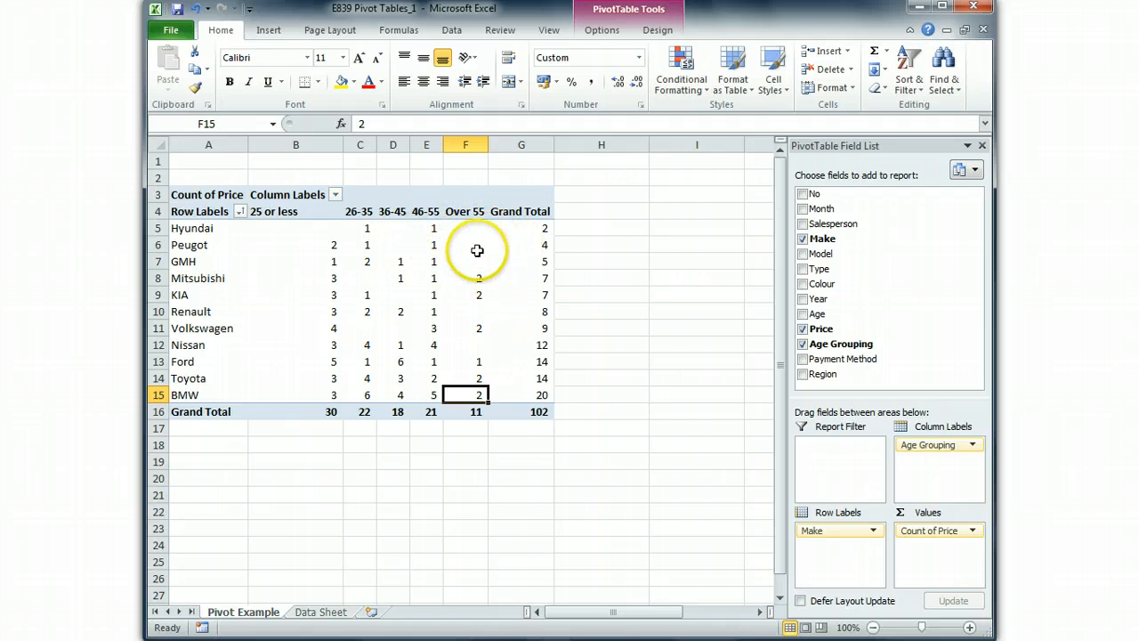
pyautogui.moveTo(472, 260)
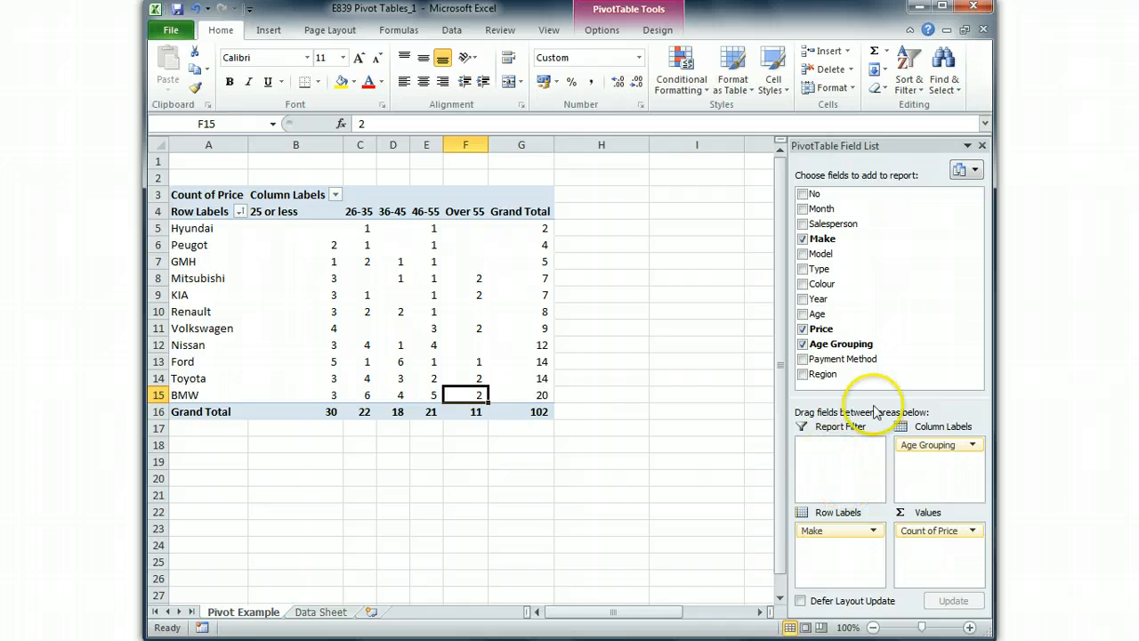
# - Add Salesperson as the report filter, allow multiple items, and show only the second listed salesperson
pyautogui.moveTo(823, 223); pyautogui.dragTo(837, 463)
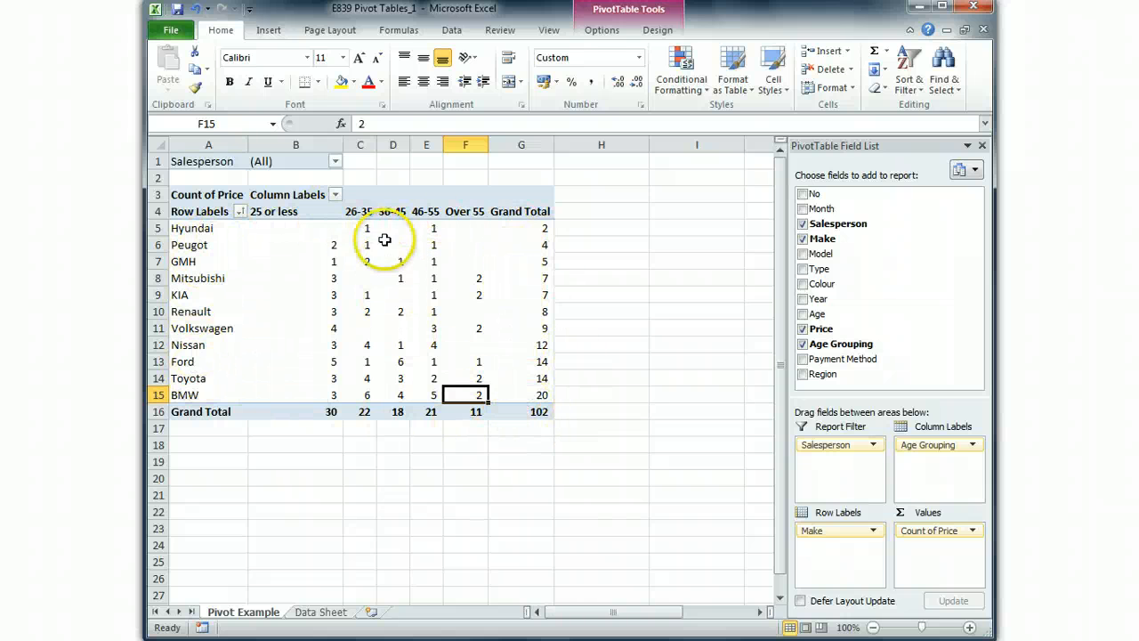
pyautogui.click(336, 162)
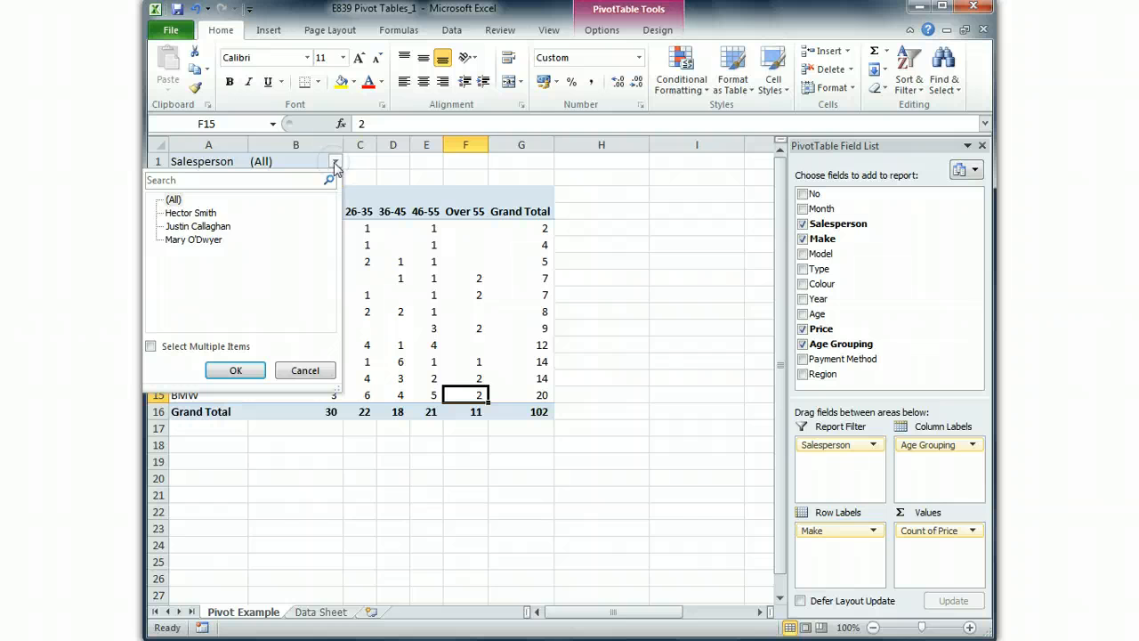
pyautogui.click(152, 347)
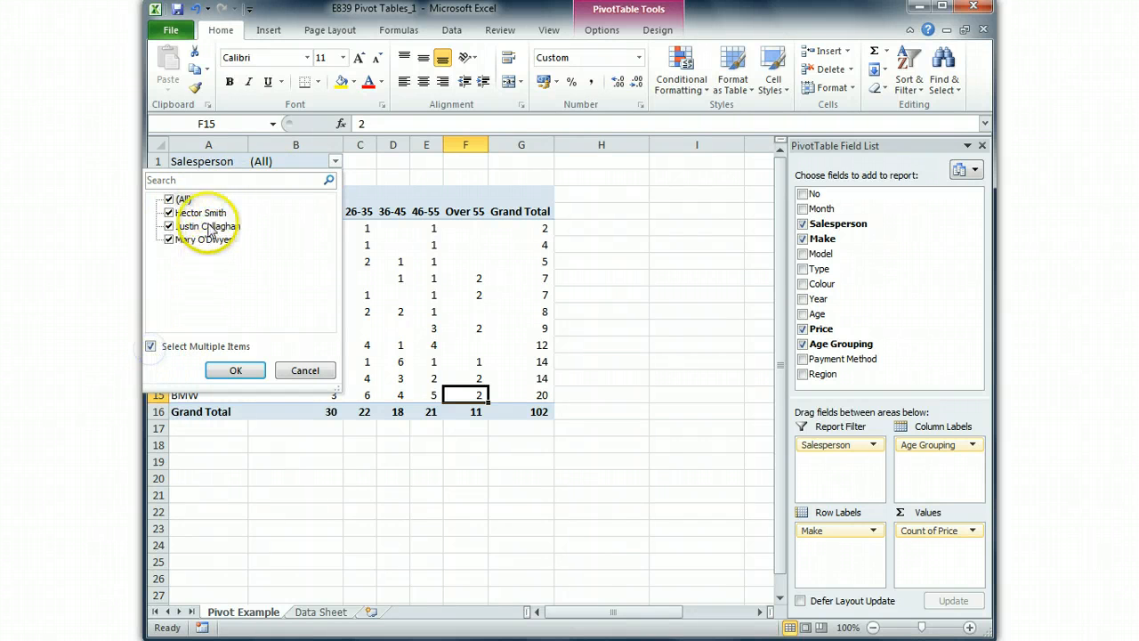
pyautogui.click(168, 200)
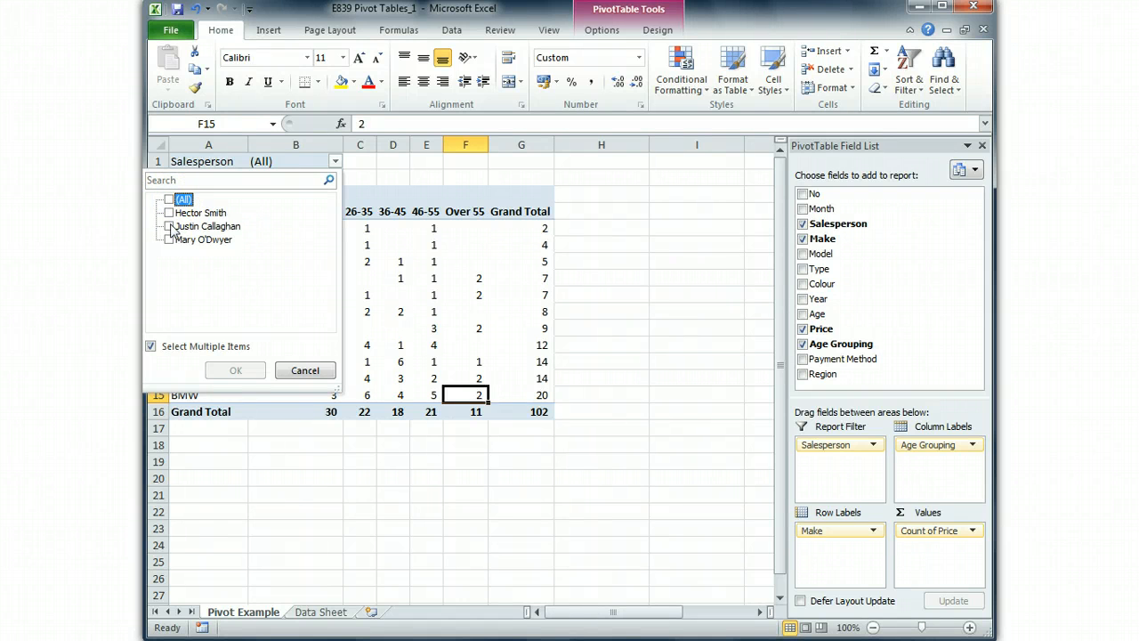
pyautogui.click(169, 227)
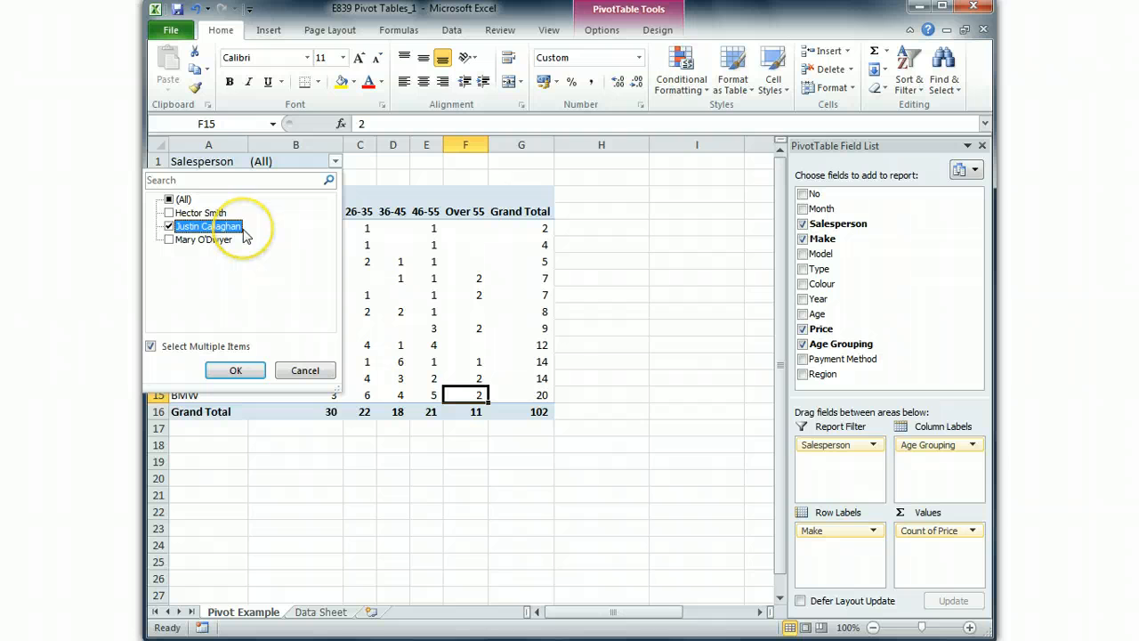
pyautogui.click(236, 372)
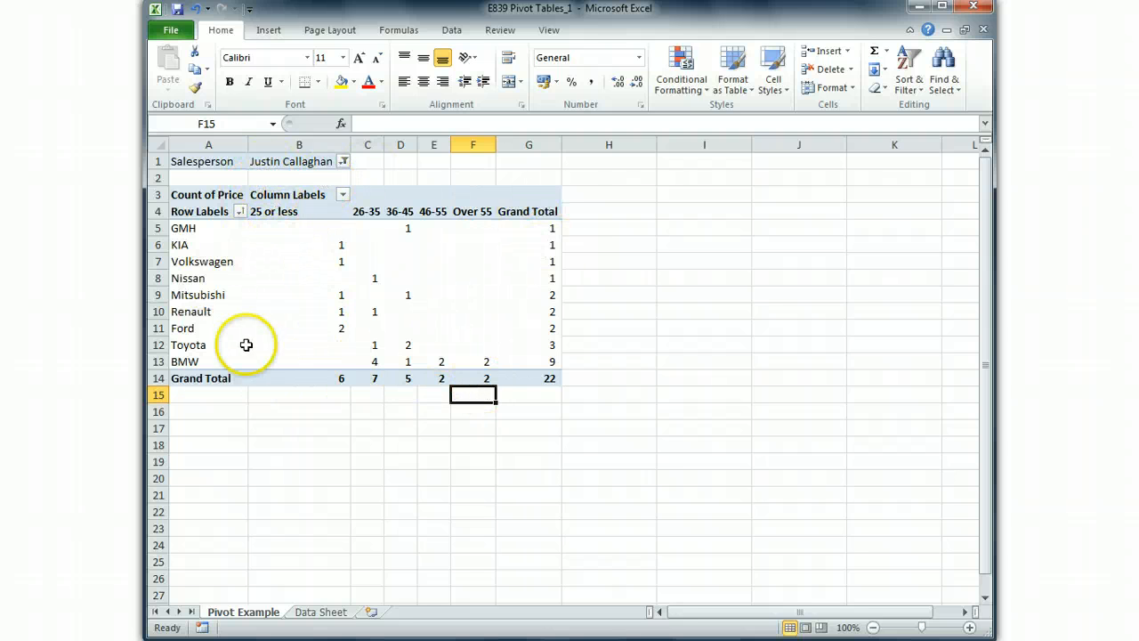
# - Switch the Salesperson report filter to show only the third listed salesperson
pyautogui.click(344, 161)
pyautogui.click(176, 226)
pyautogui.click(176, 240)
pyautogui.click(252, 372)
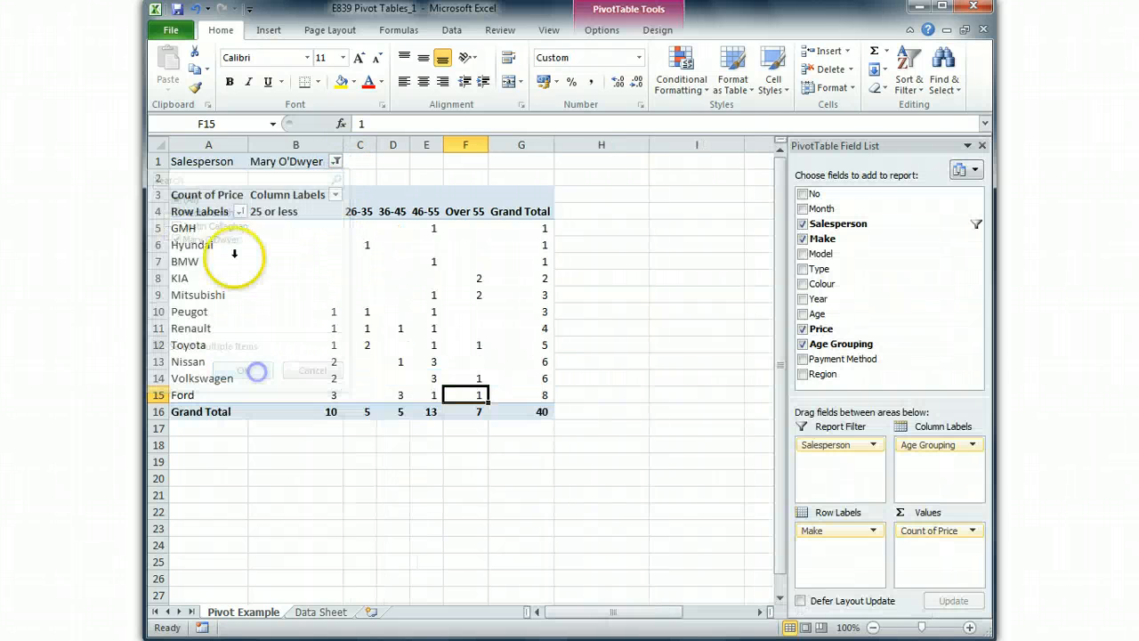
# - Switch the Salesperson report filter to only the first listed salesperson, and reset it to (All) after viewing the counts
pyautogui.click(337, 162)
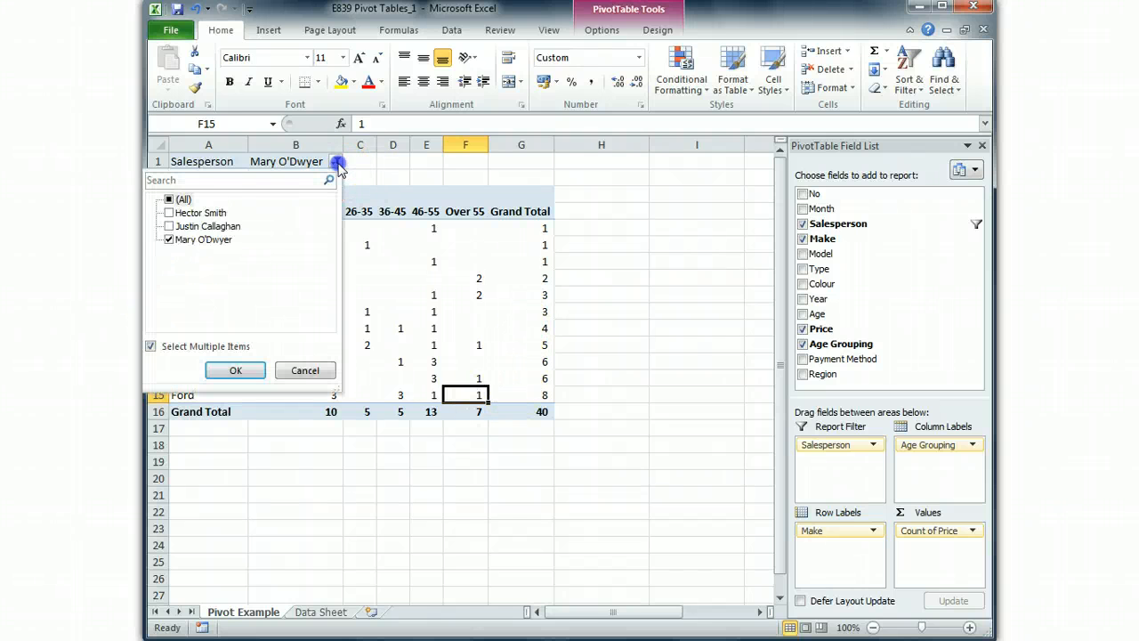
pyautogui.click(169, 213)
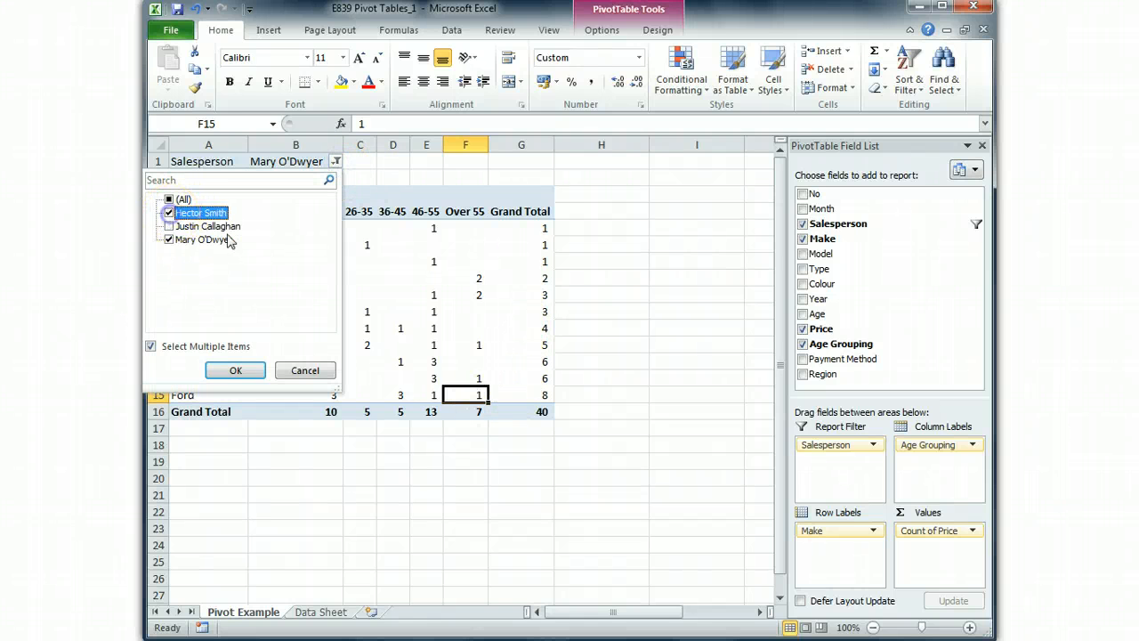
pyautogui.click(169, 240)
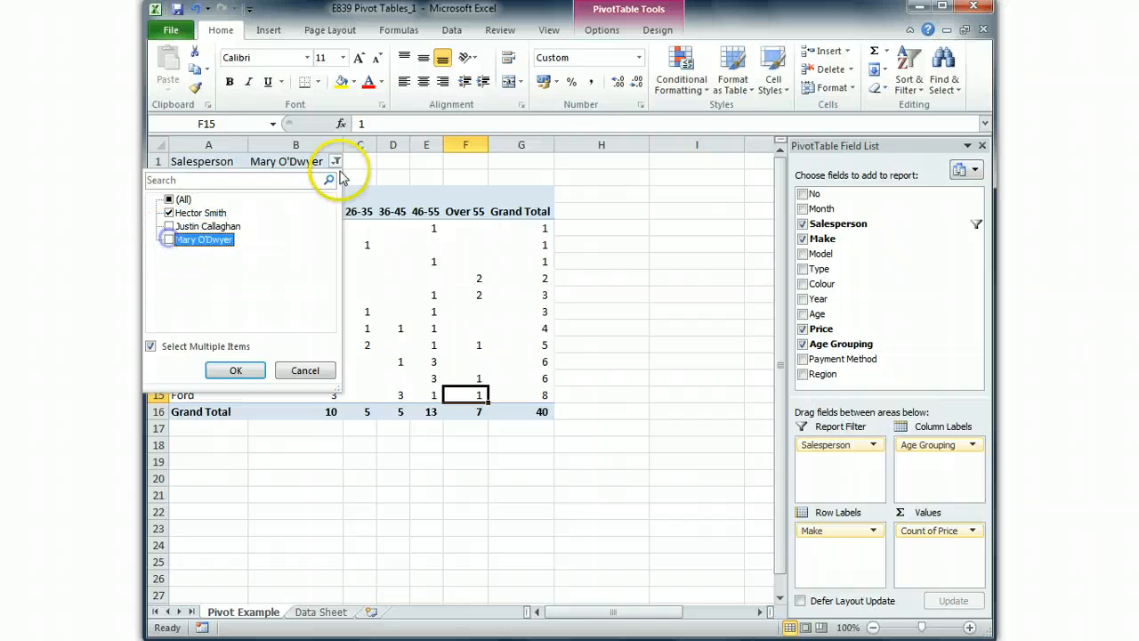
pyautogui.click(236, 370)
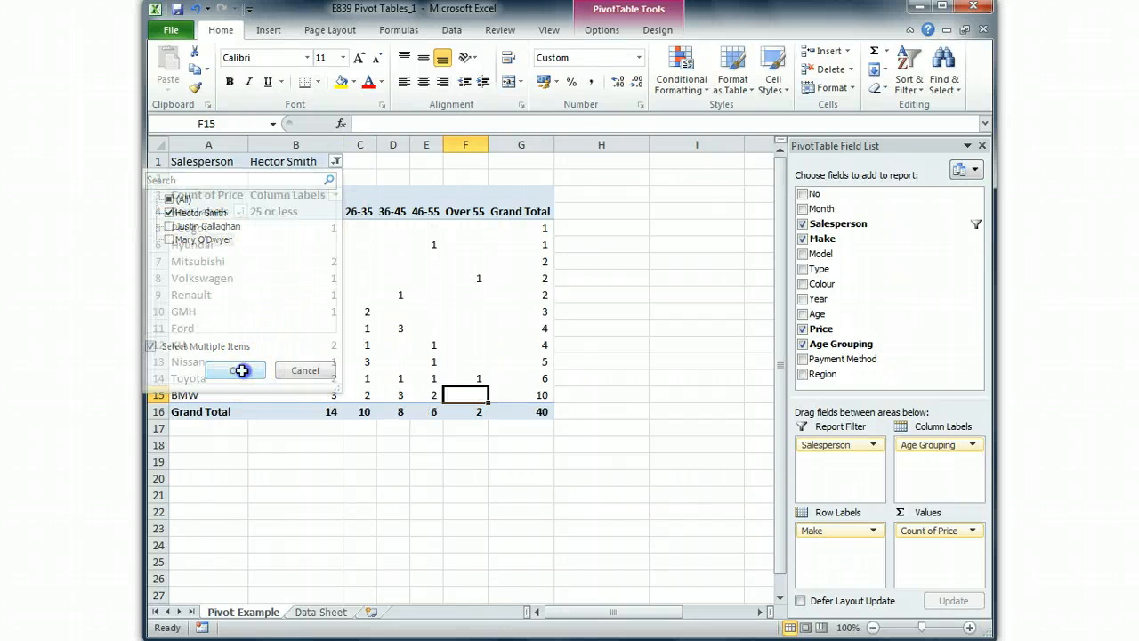
pyautogui.click(336, 161)
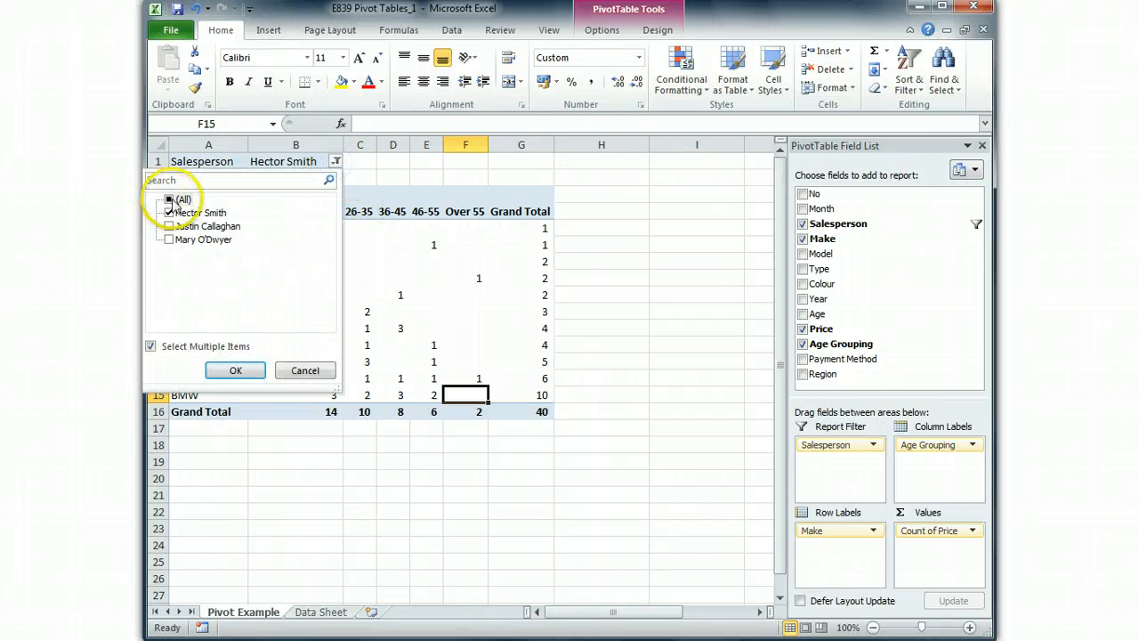
pyautogui.click(235, 370)
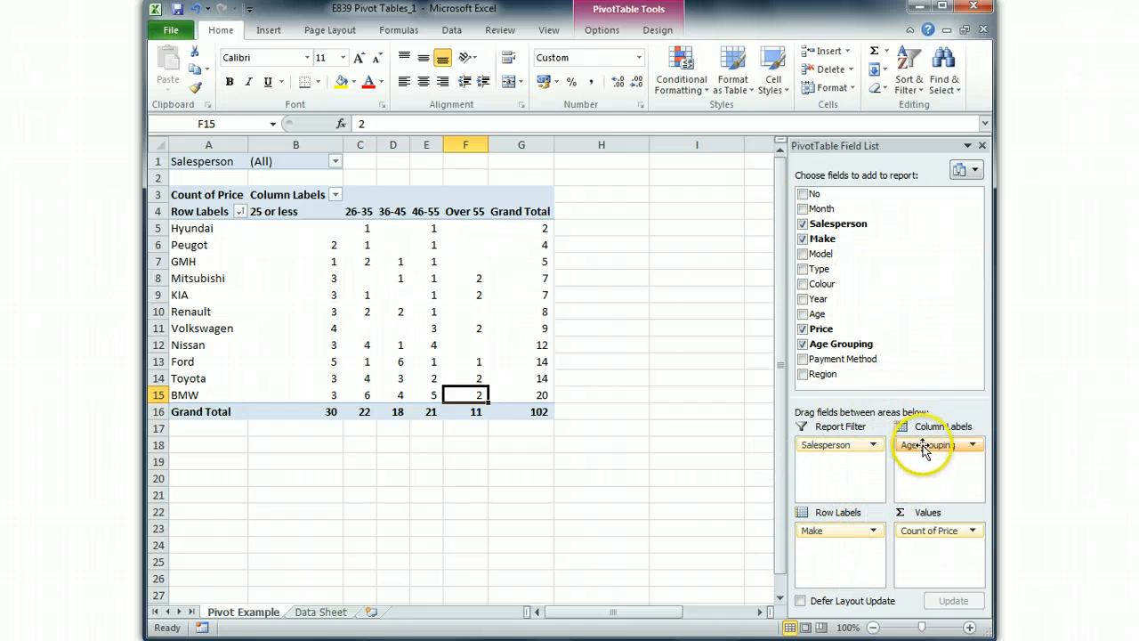
# - Move Age Grouping beneath Make in the row labels to view the nested rows, and return it to the column labels
pyautogui.moveTo(924, 452); pyautogui.dragTo(828, 545)
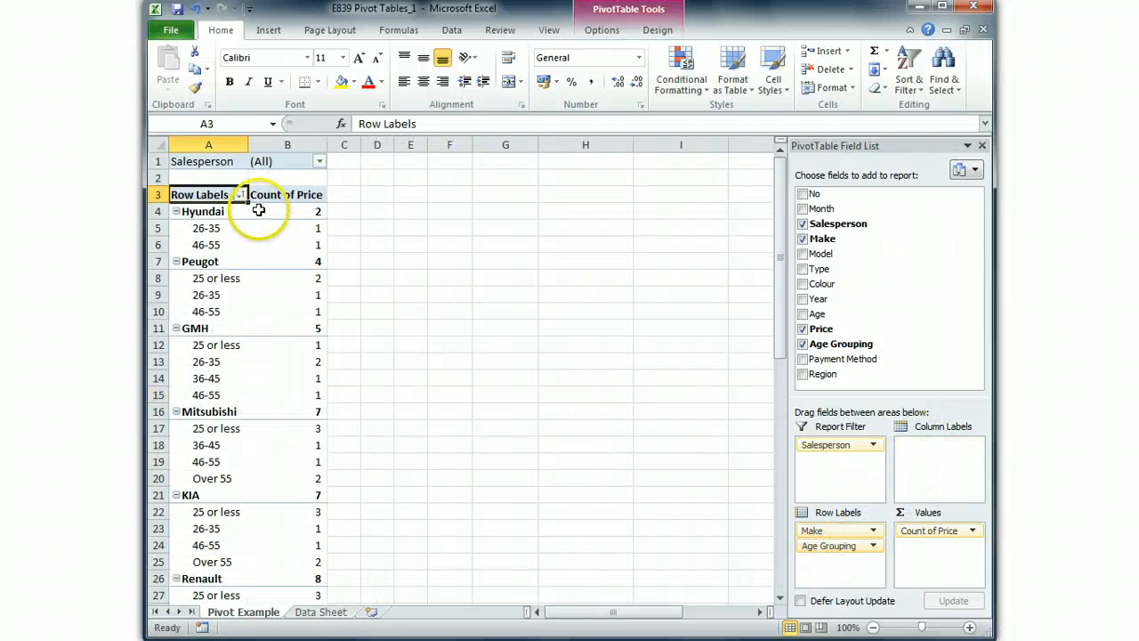
pyautogui.moveTo(282, 484)
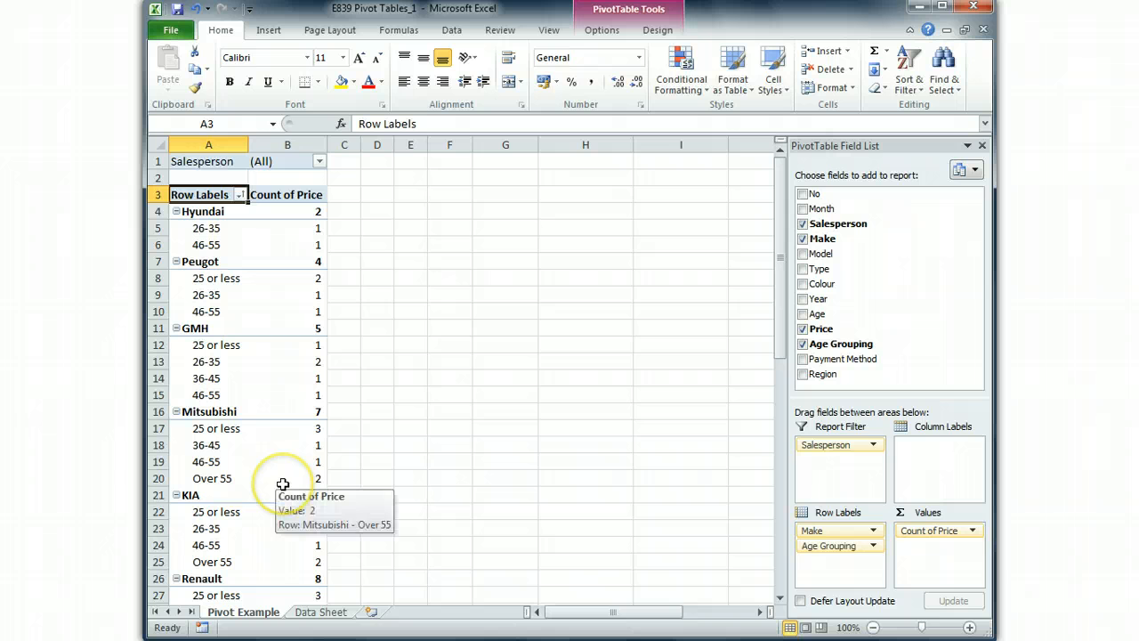
pyautogui.moveTo(215, 211)
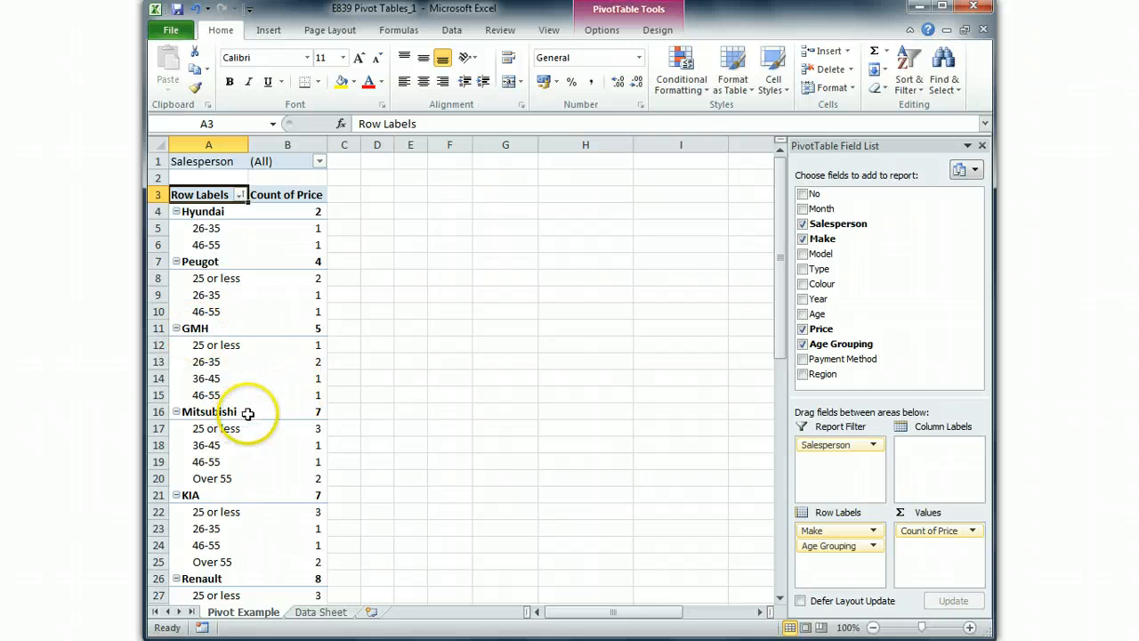
pyautogui.moveTo(813, 547); pyautogui.dragTo(945, 478)
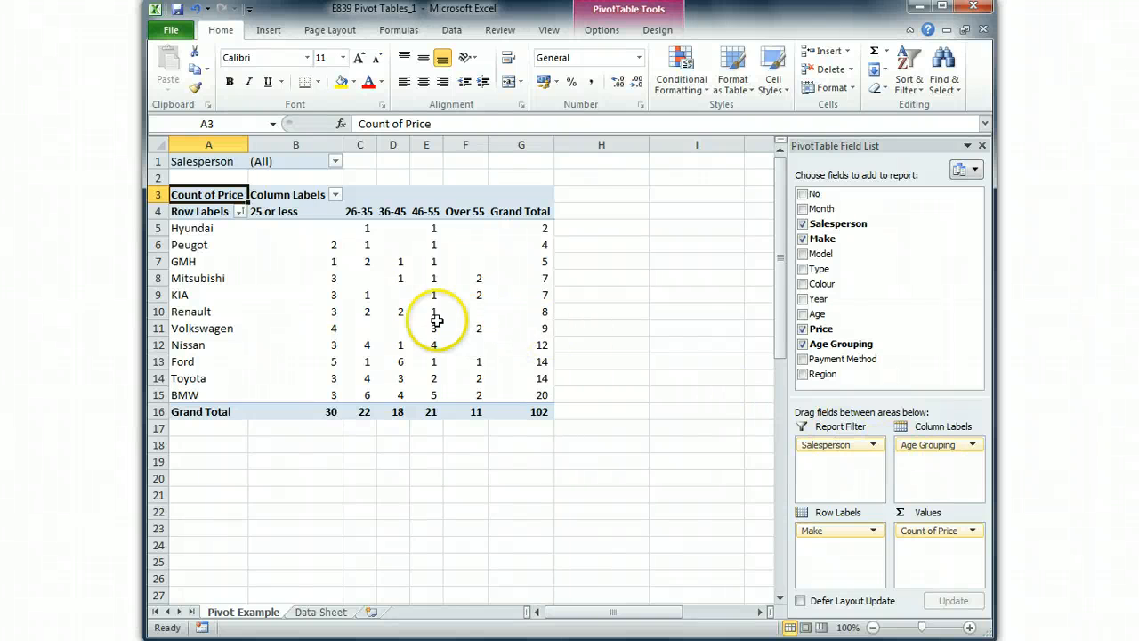
pyautogui.moveTo(363, 302)
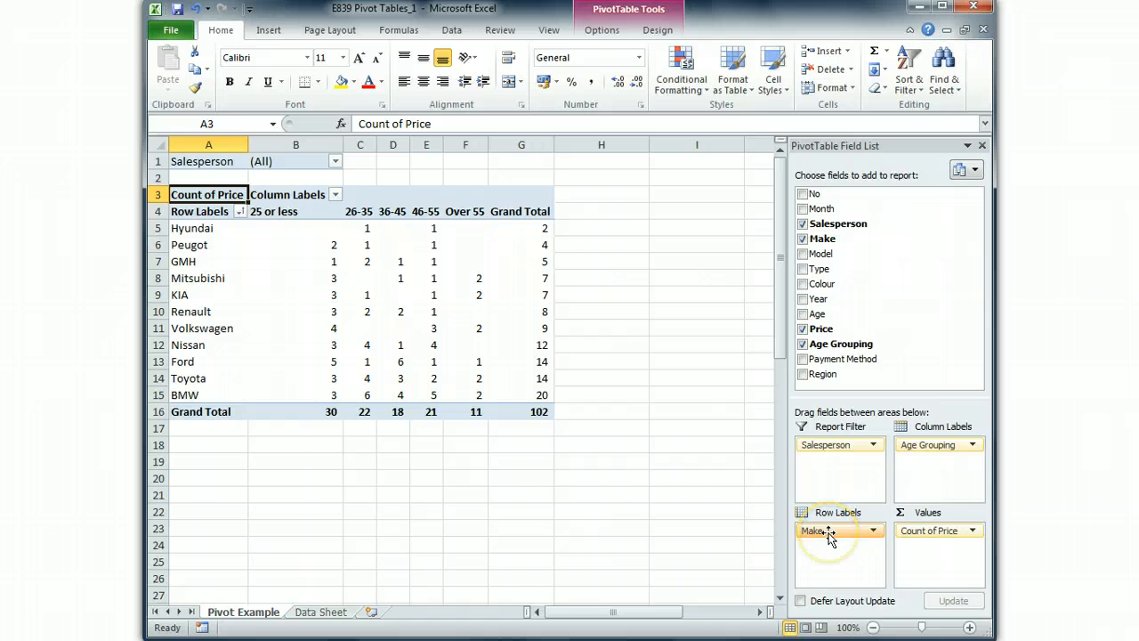
# - Remove Age Grouping from the pivot table and review the remaining Count of Price per make
pyautogui.moveTo(928, 445); pyautogui.dragTo(920, 345)
pyautogui.click(241, 278)
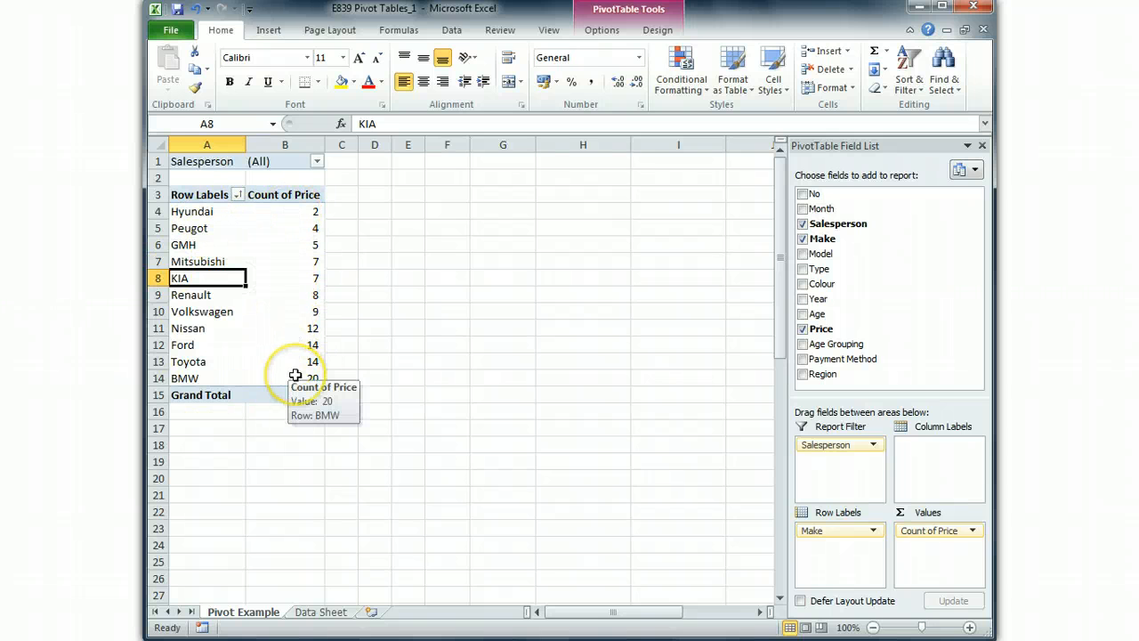
pyautogui.click(282, 322)
pyautogui.click(218, 294)
pyautogui.click(267, 261)
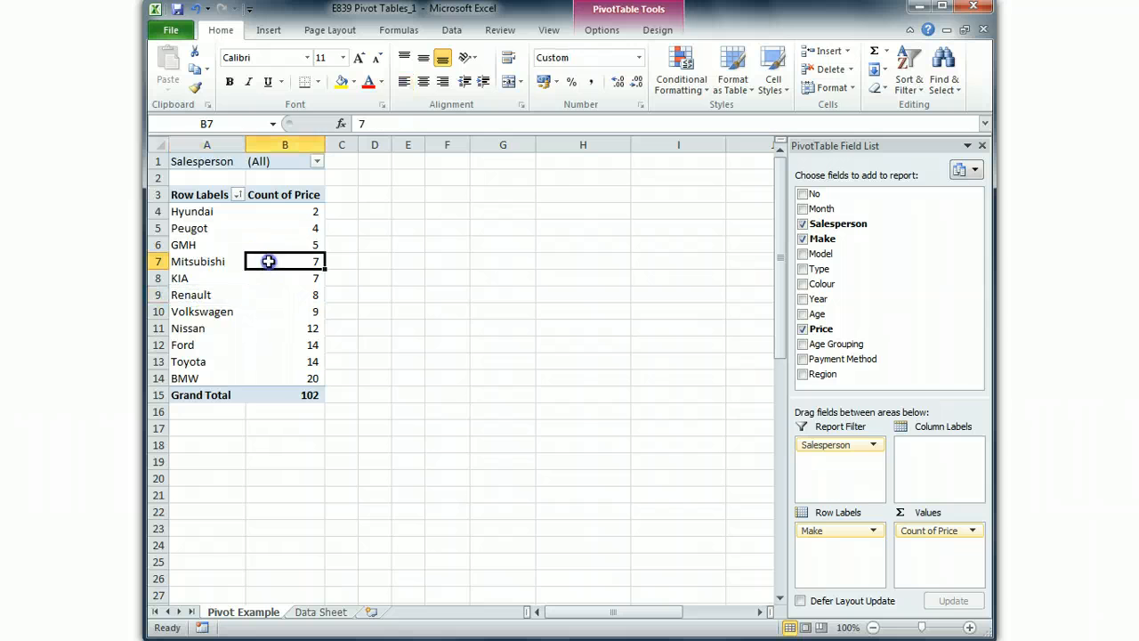
# - Try the light red PivotTable style and apply the light green style to the pivot table
pyautogui.click(603, 30)
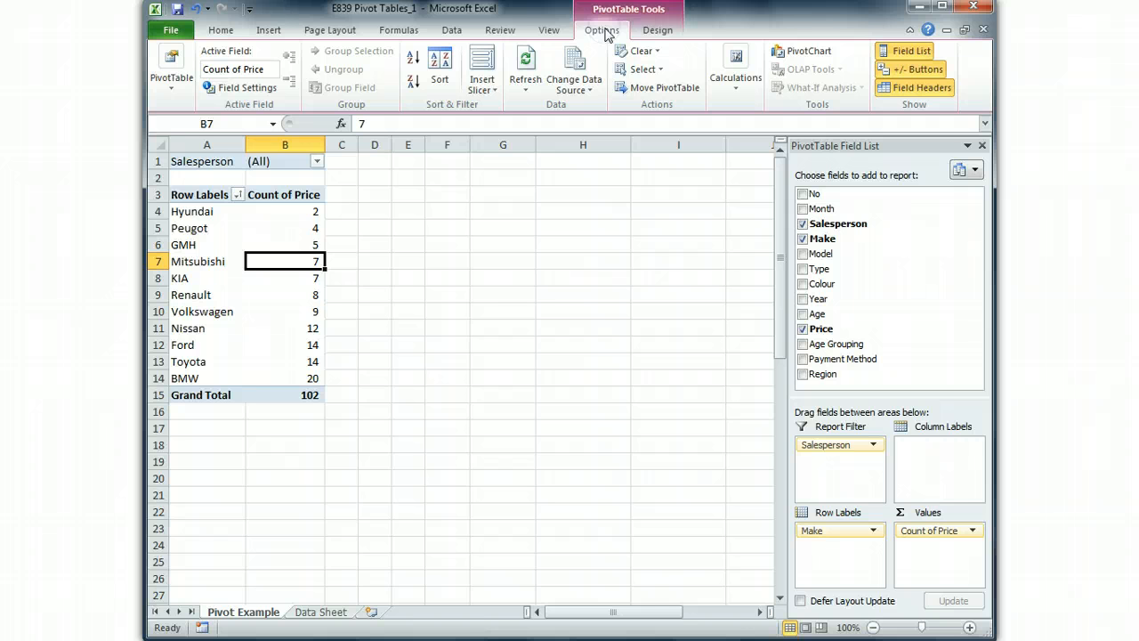
pyautogui.click(659, 32)
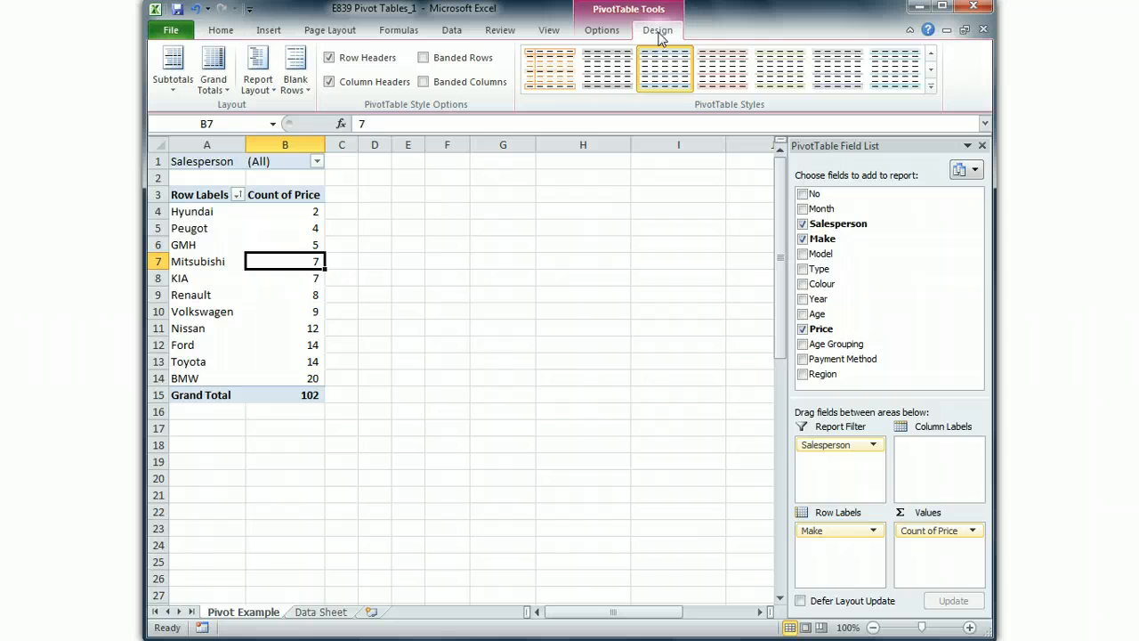
pyautogui.click(669, 76)
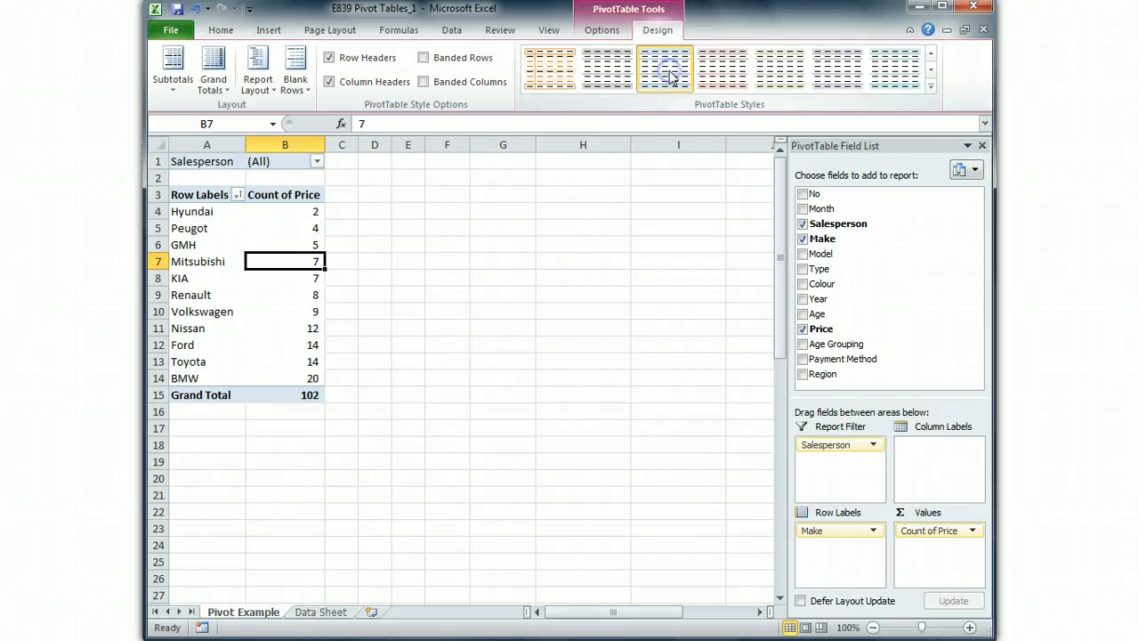
pyautogui.click(716, 78)
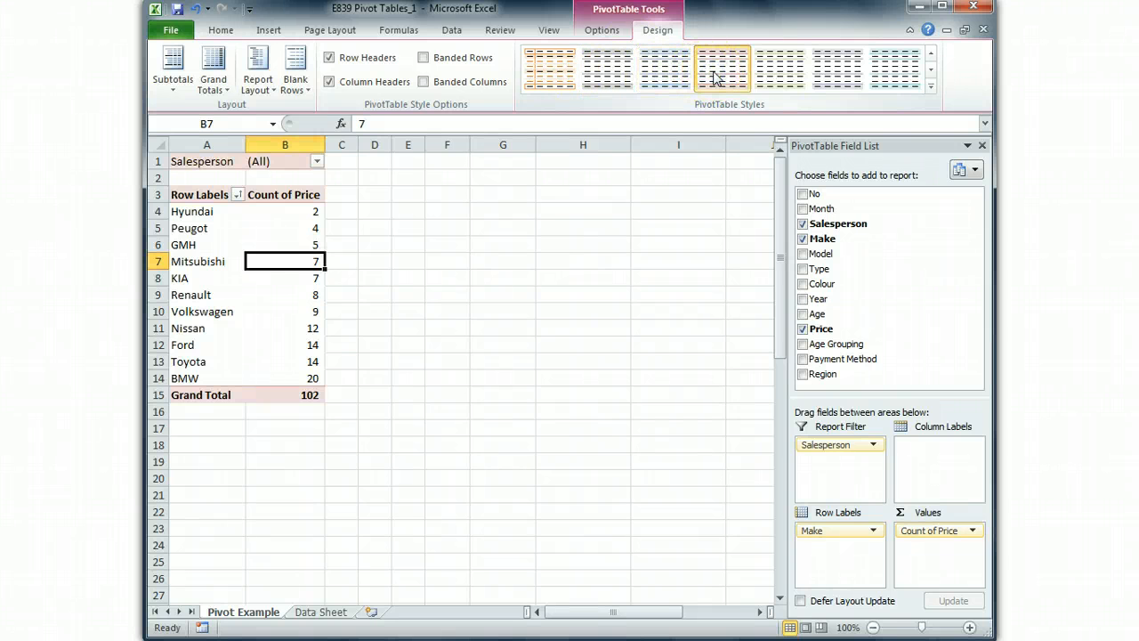
pyautogui.click(779, 77)
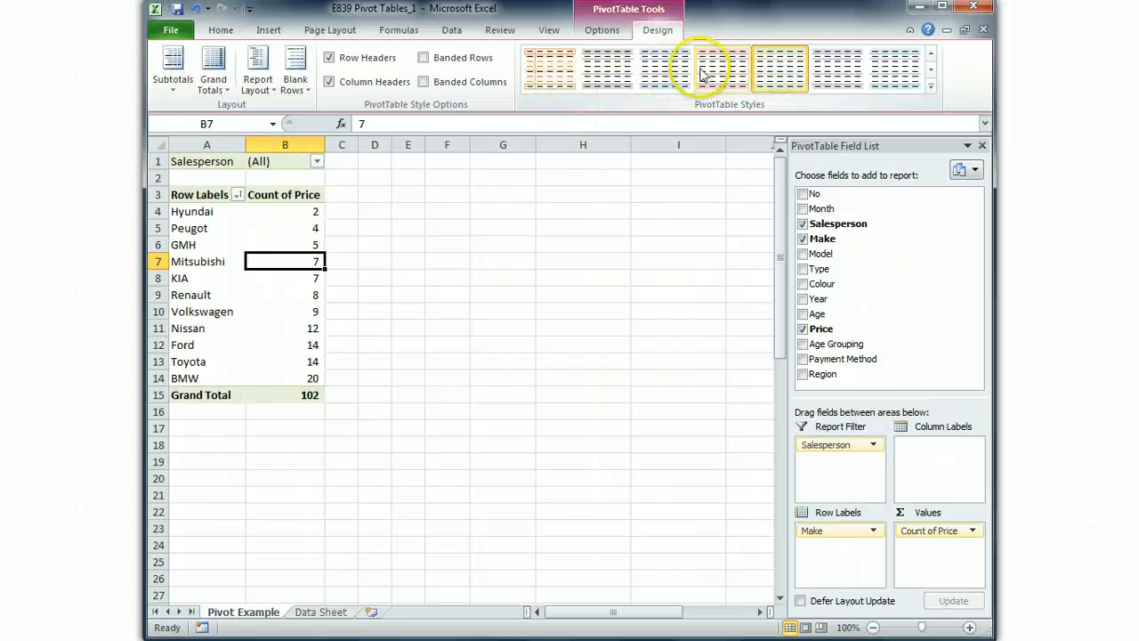
# - Insert a Clustered Column PivotChart of the car counts per make and position it beside the pivot table
pyautogui.click(603, 30)
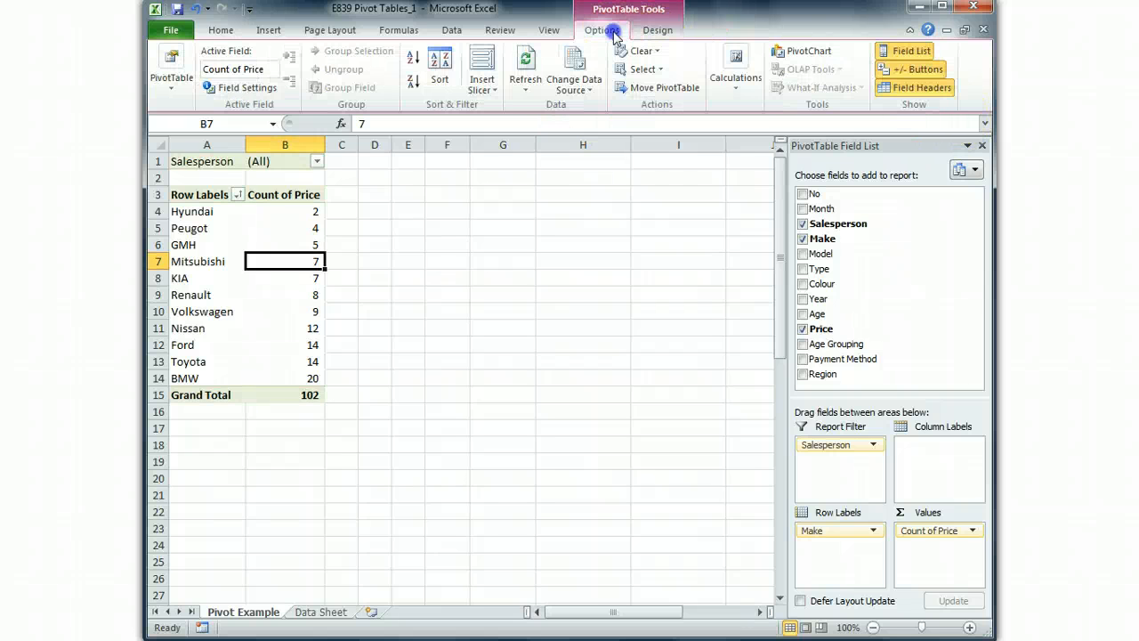
pyautogui.click(804, 54)
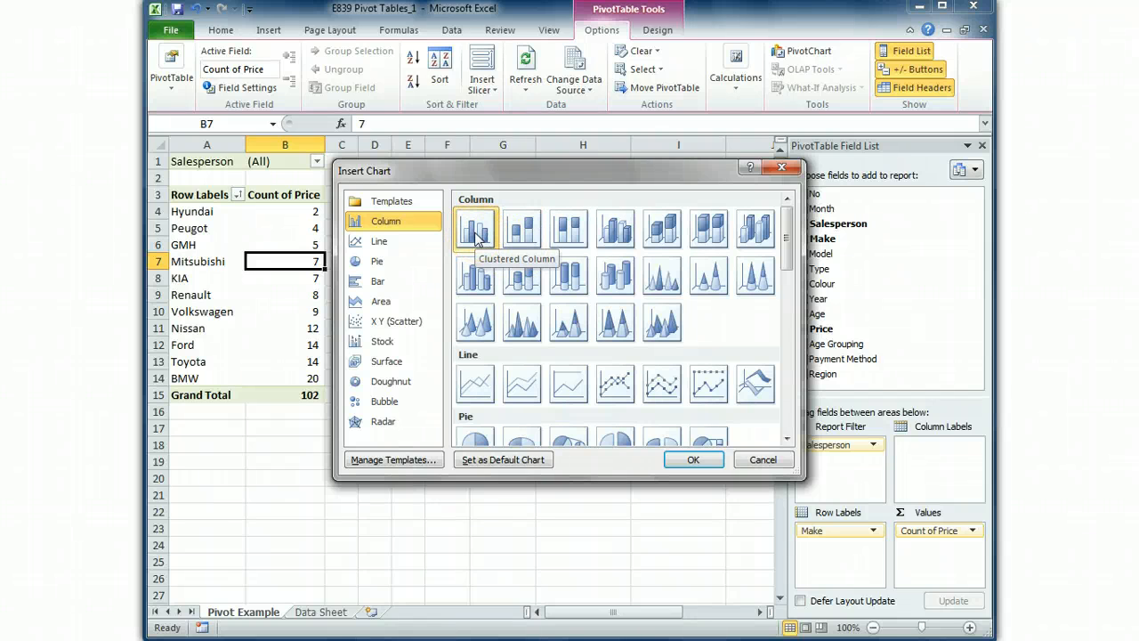
pyautogui.click(697, 459)
pyautogui.moveTo(457, 262); pyautogui.dragTo(557, 184)
pyautogui.moveTo(620, 208); pyautogui.dragTo(597, 218)
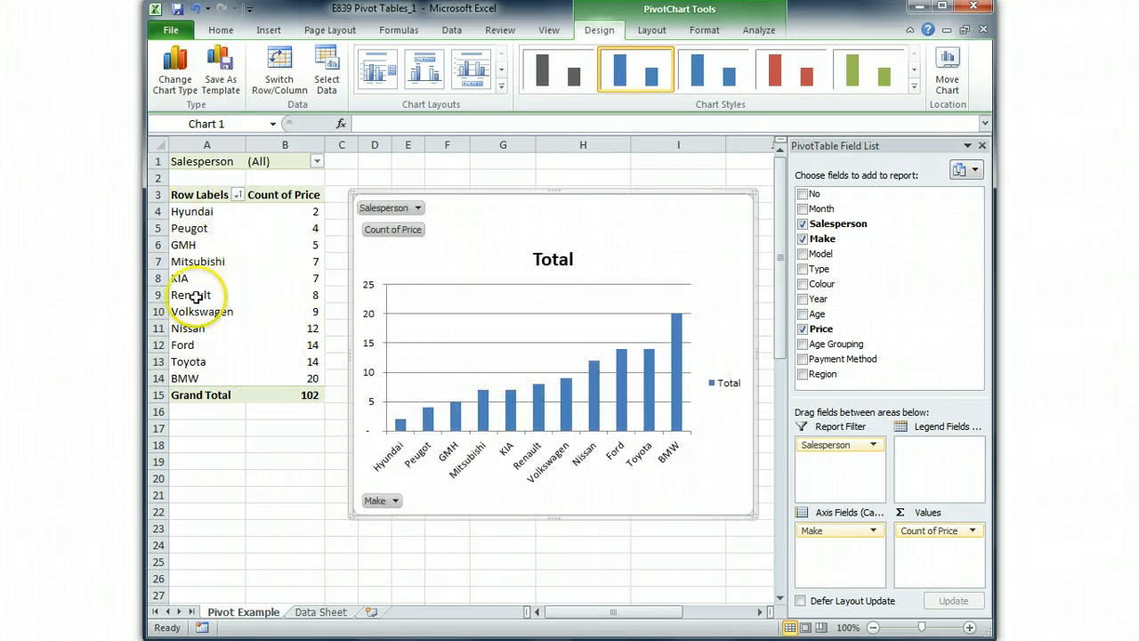